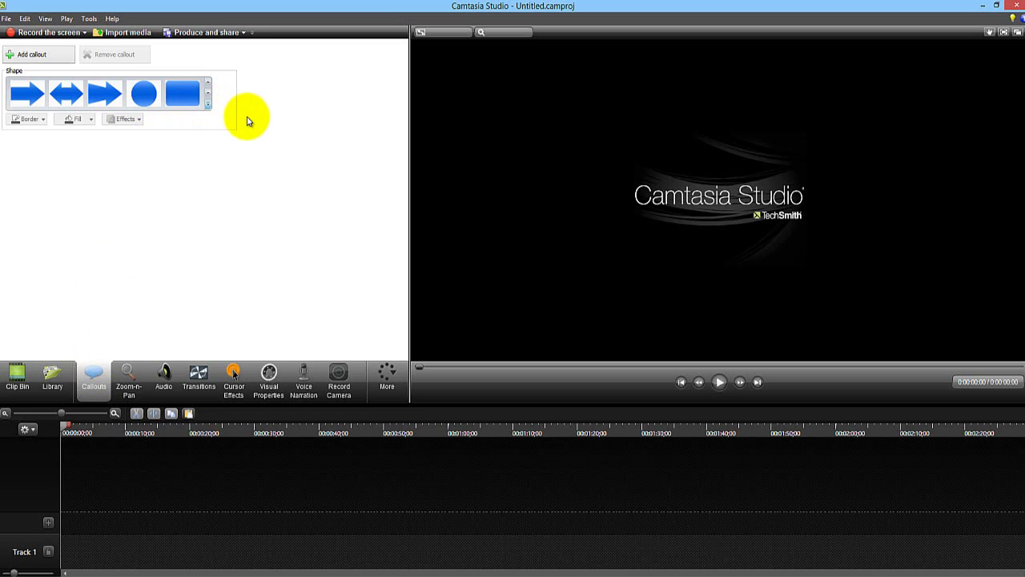
Add a blue right-pointing arrow callout with text and set the project's editing dimensions to 1920 x 1080
click(208, 104)
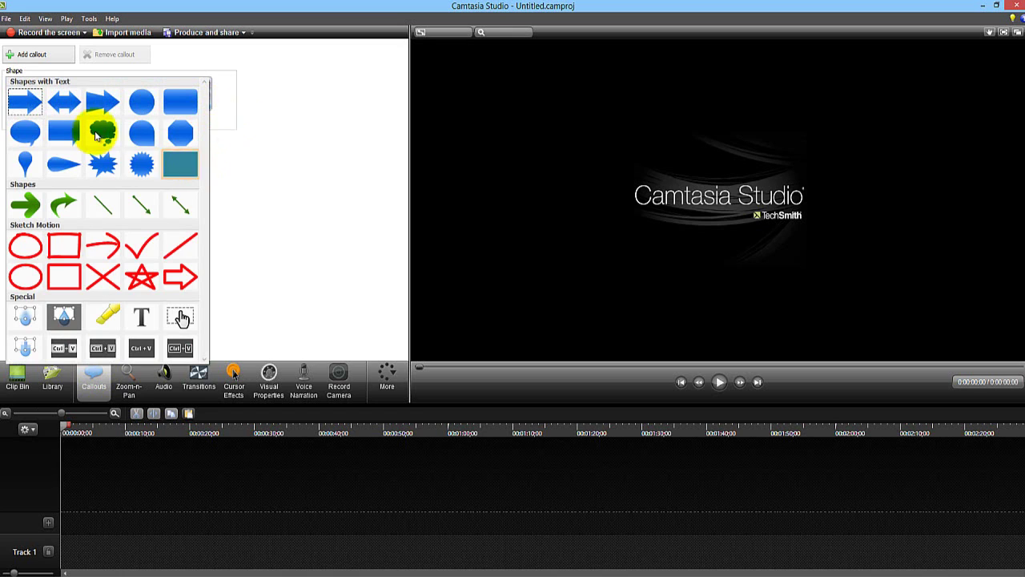
click(34, 104)
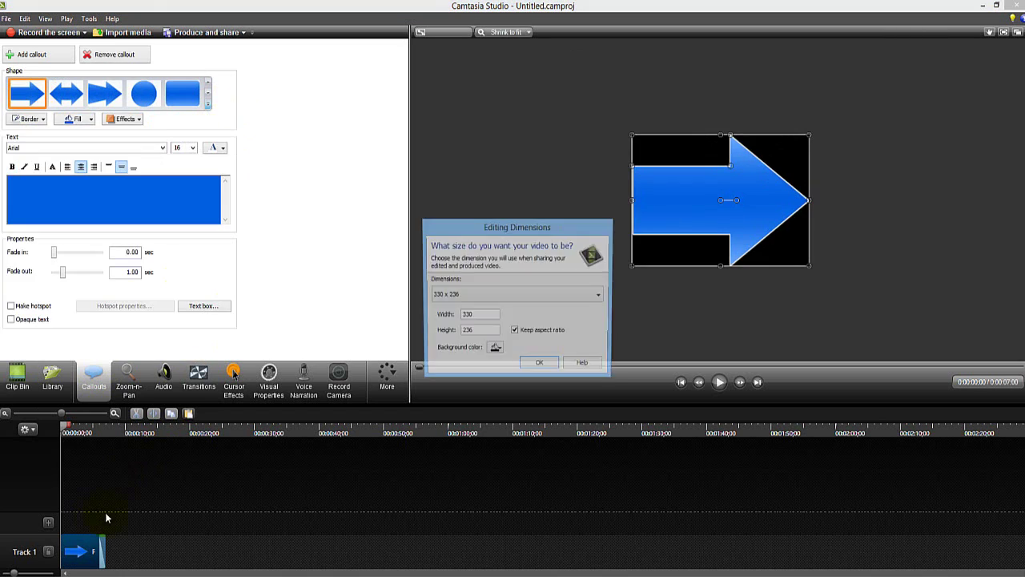
click(585, 297)
click(473, 334)
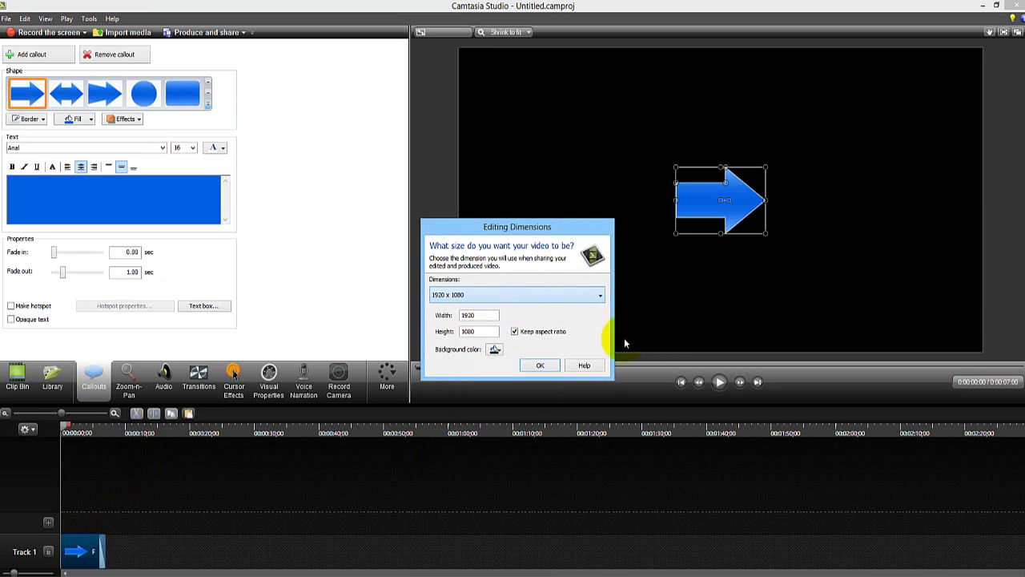
click(538, 366)
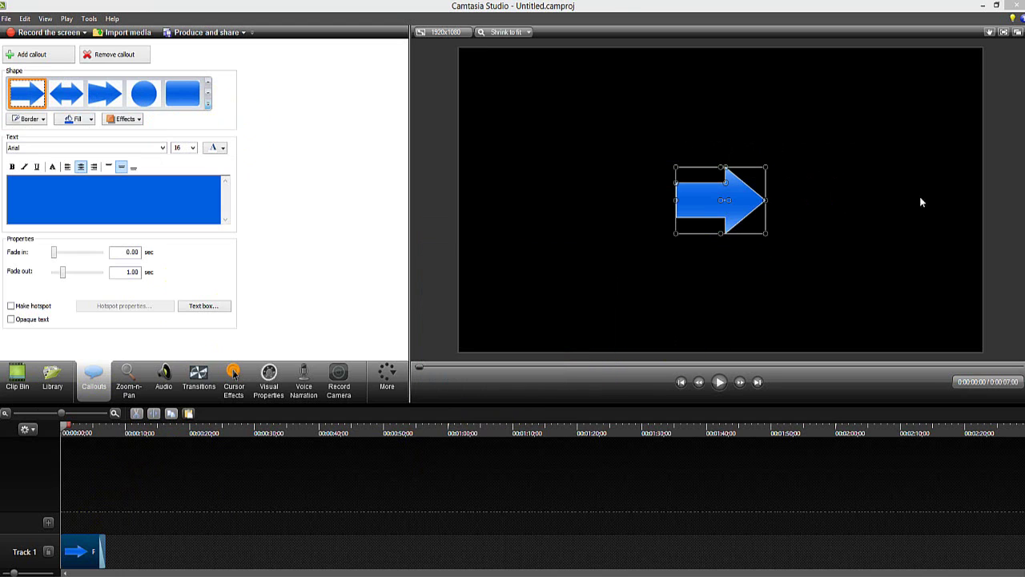
Narrow the arrow callout, tilt it up to the right near the canvas centre, and set its fade out to 0.40 sec
drag(720, 232, 645, 184)
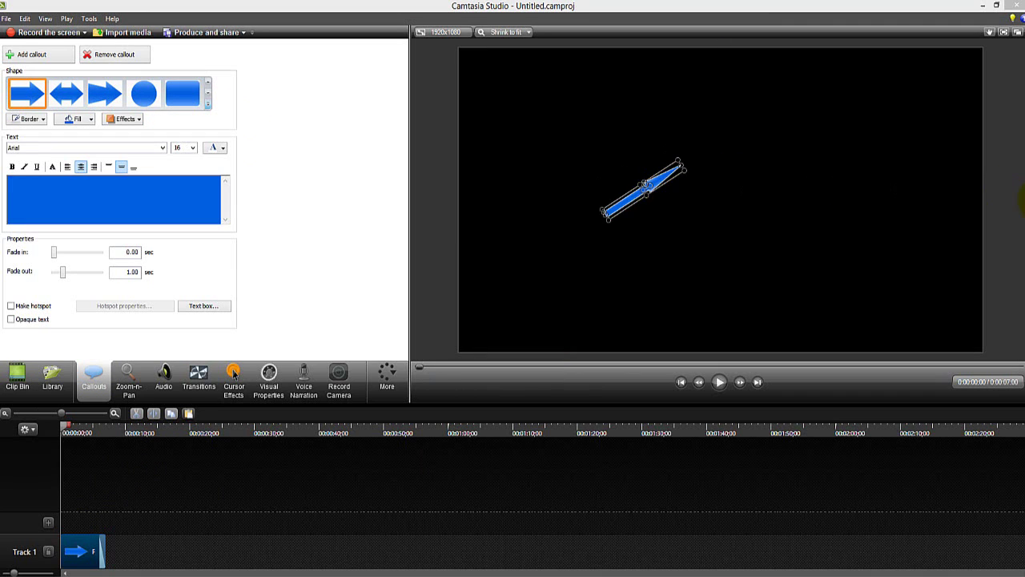
click(1001, 210)
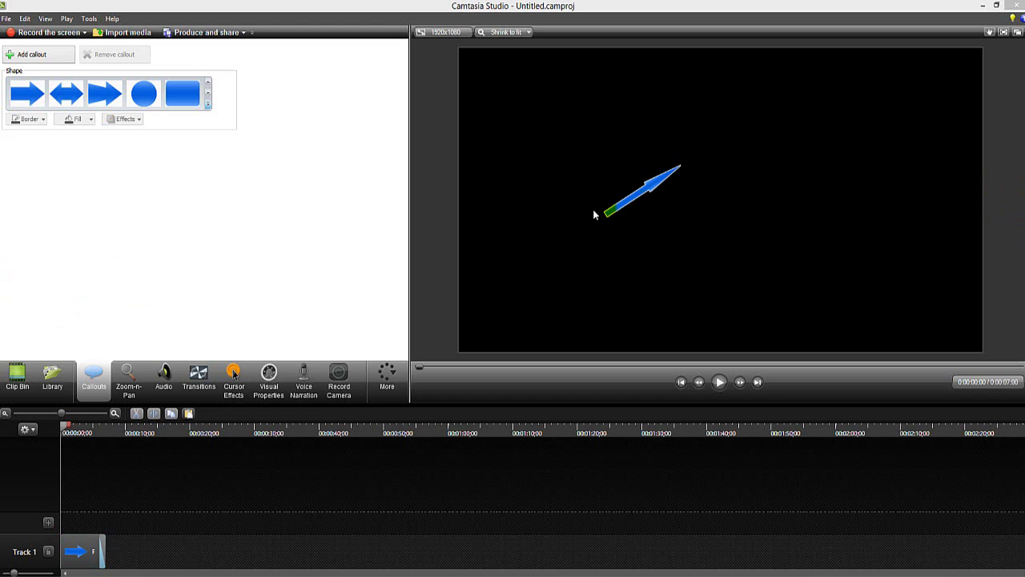
click(76, 551)
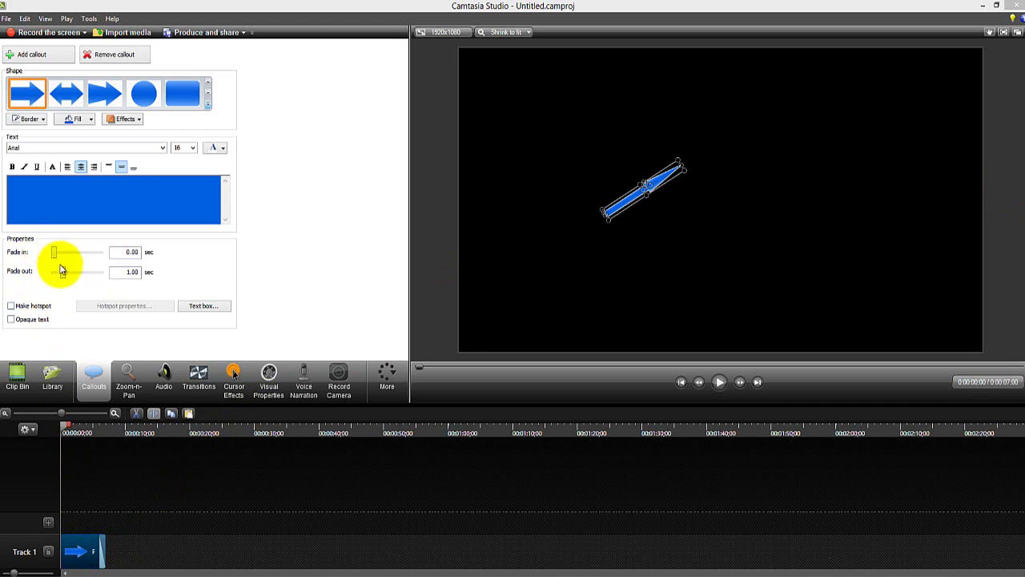
drag(62, 271, 59, 273)
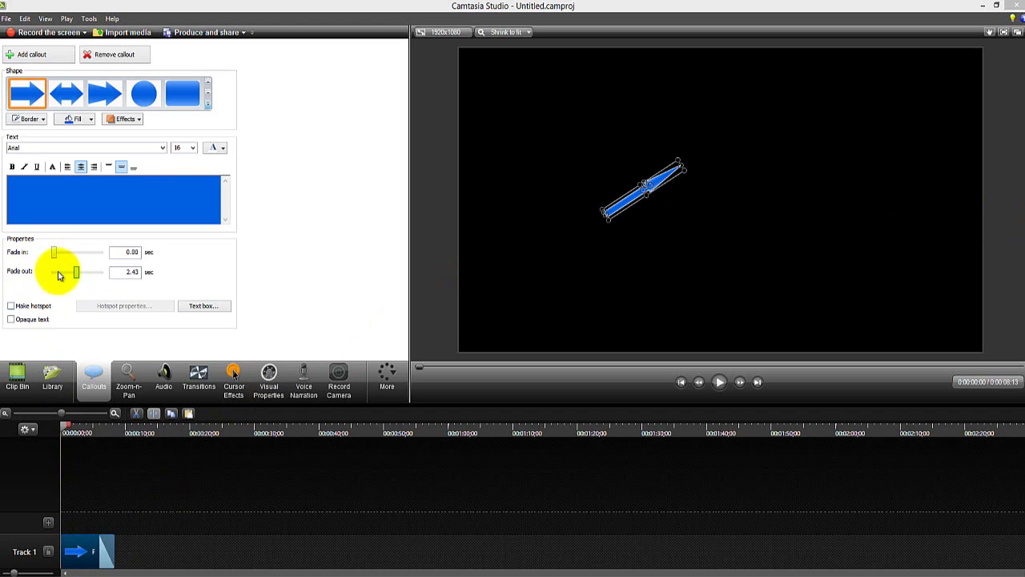
Label the arrow callout "LOOK!" in bold Arial size 22 and enlarge the arrow so the text fits inside
click(165, 150)
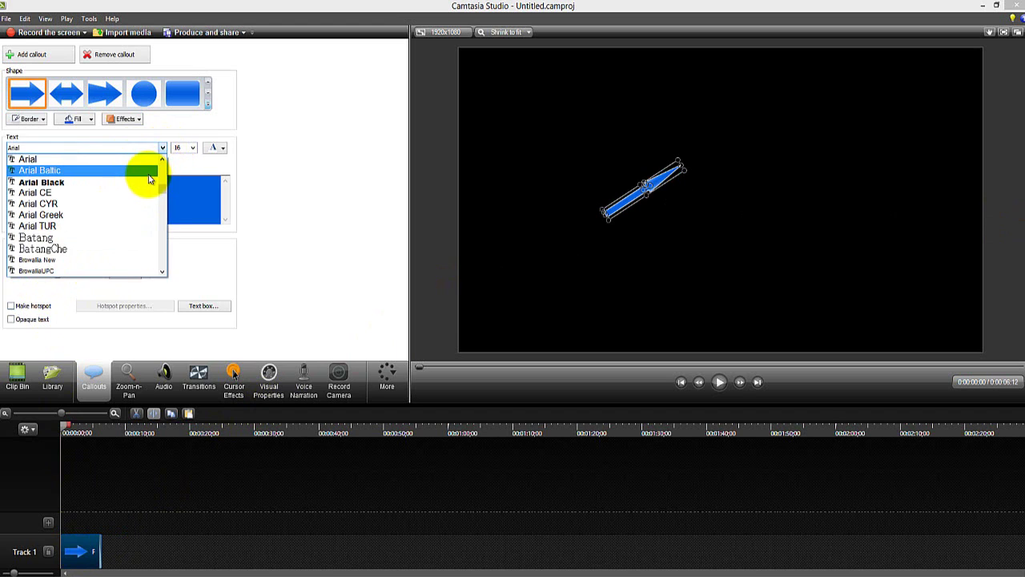
click(134, 187)
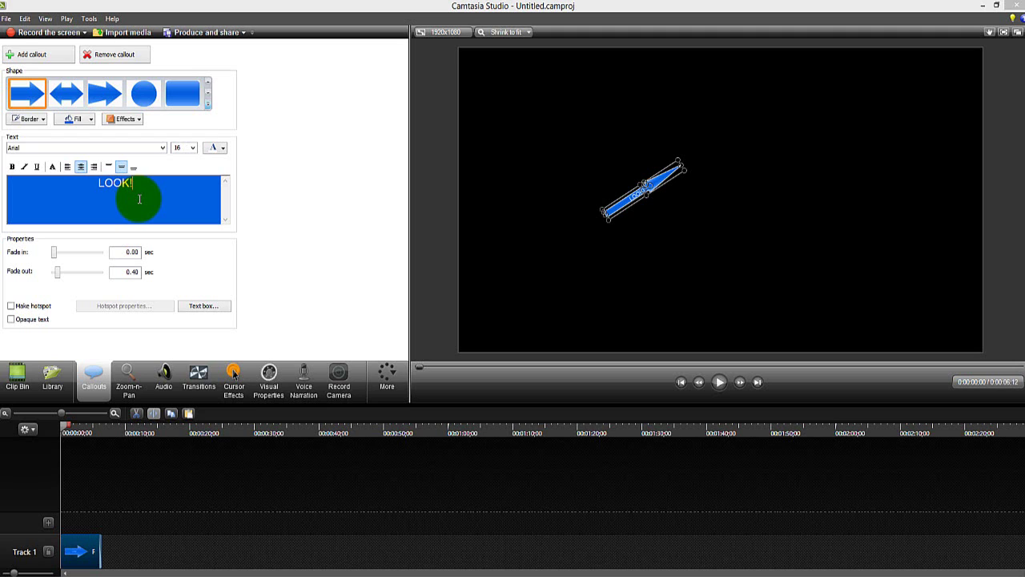
drag(133, 184, 87, 171)
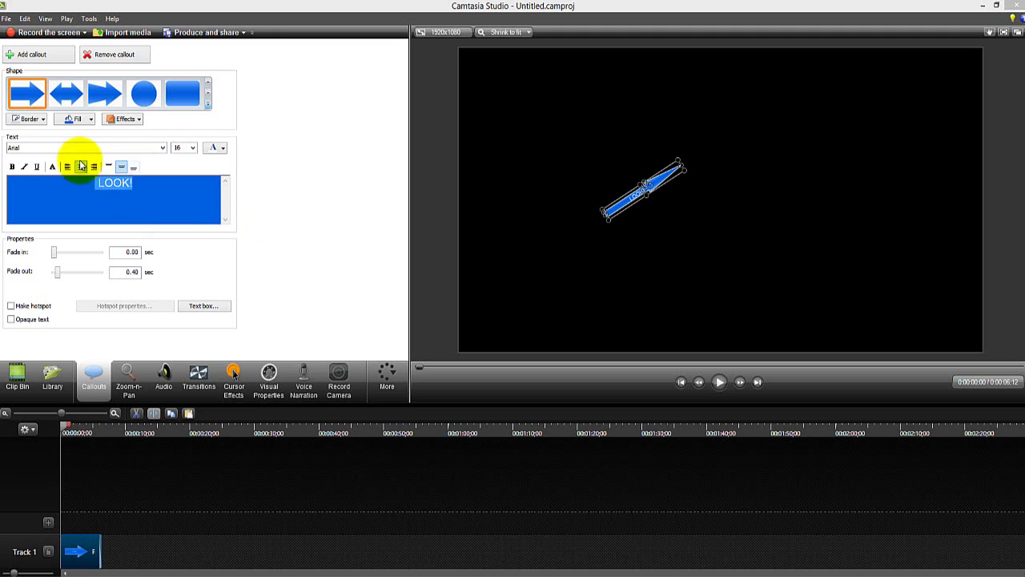
click(12, 166)
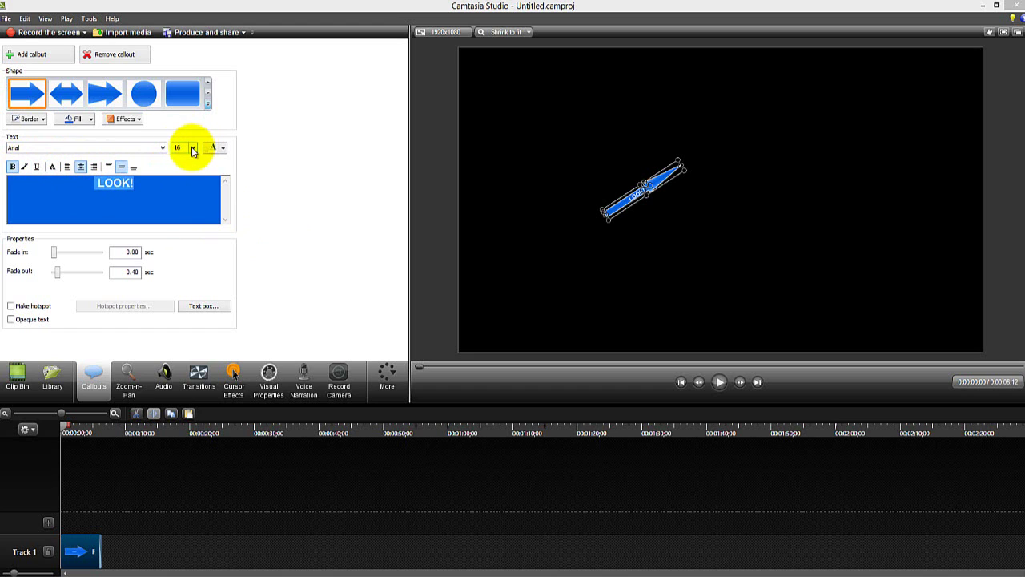
click(192, 149)
click(178, 231)
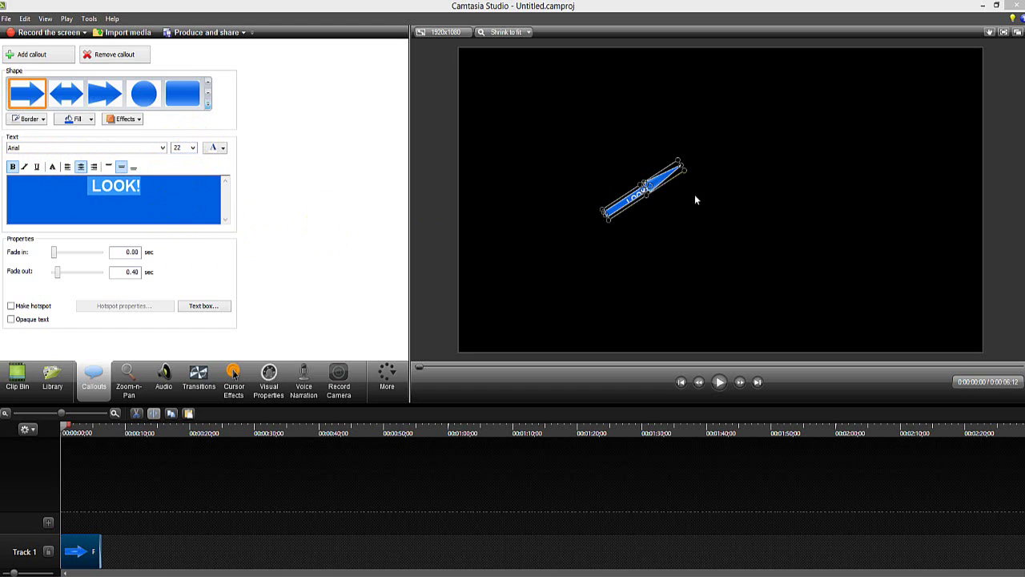
drag(685, 170, 730, 178)
click(1021, 199)
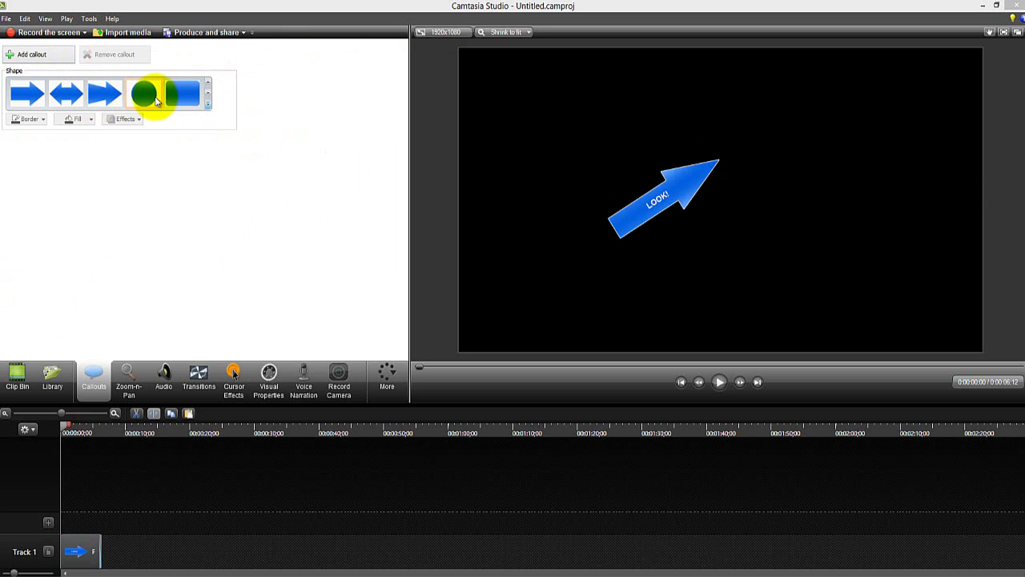
Add a many-pointed round starburst callout and replace its text with "SALE NOW ON!"
click(207, 106)
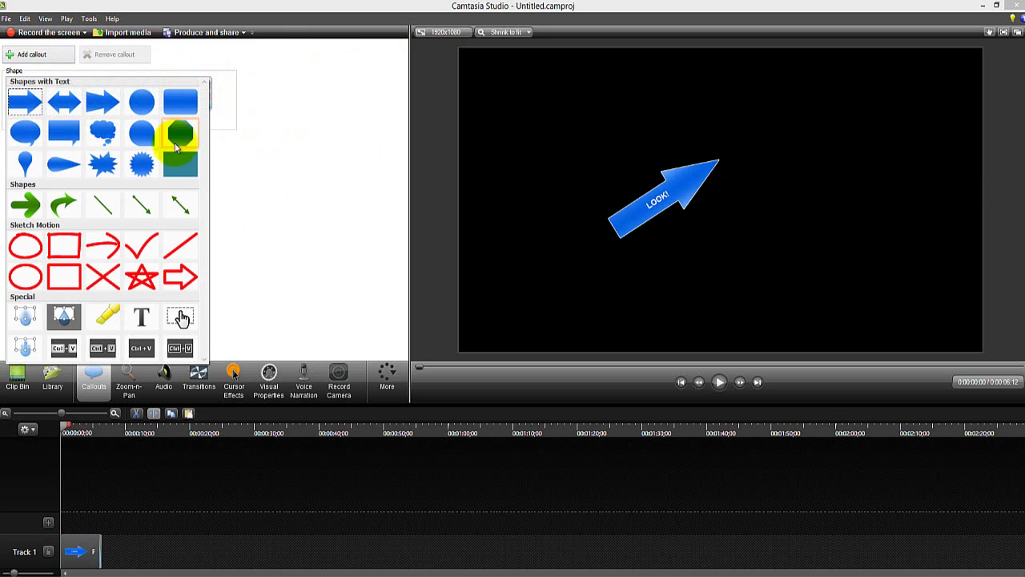
click(147, 165)
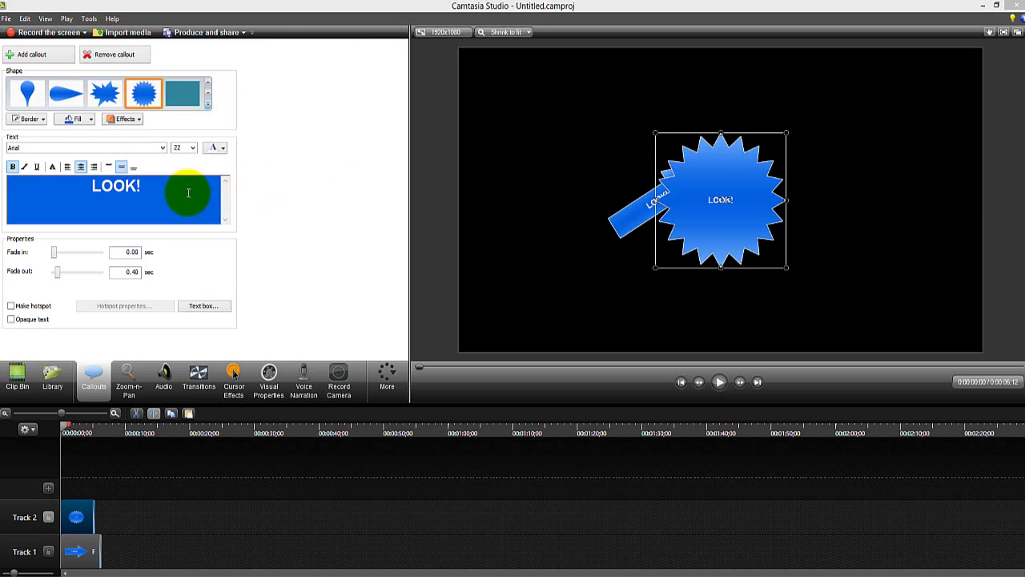
drag(154, 184, 29, 181)
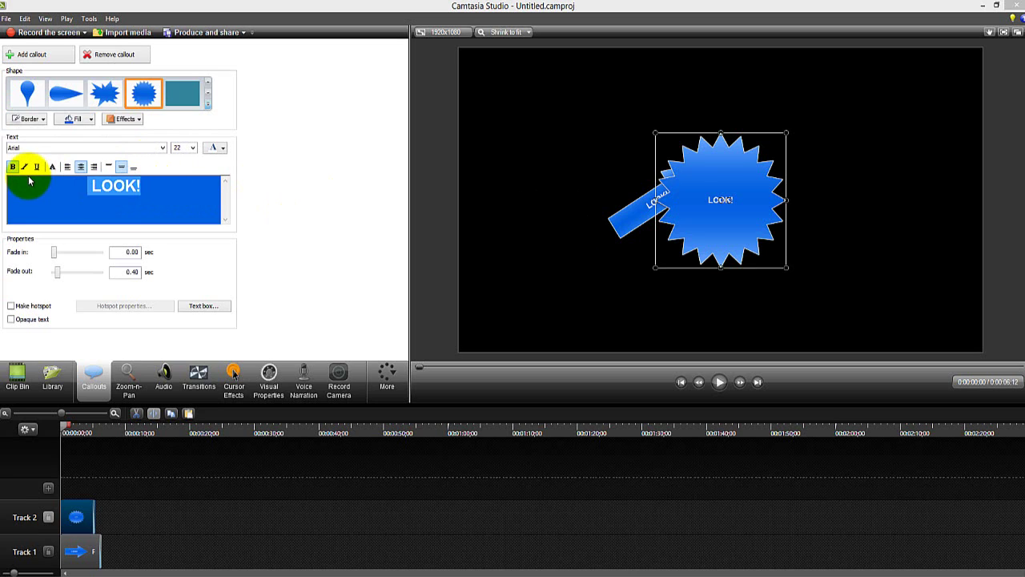
text(SALE NOW ON!)
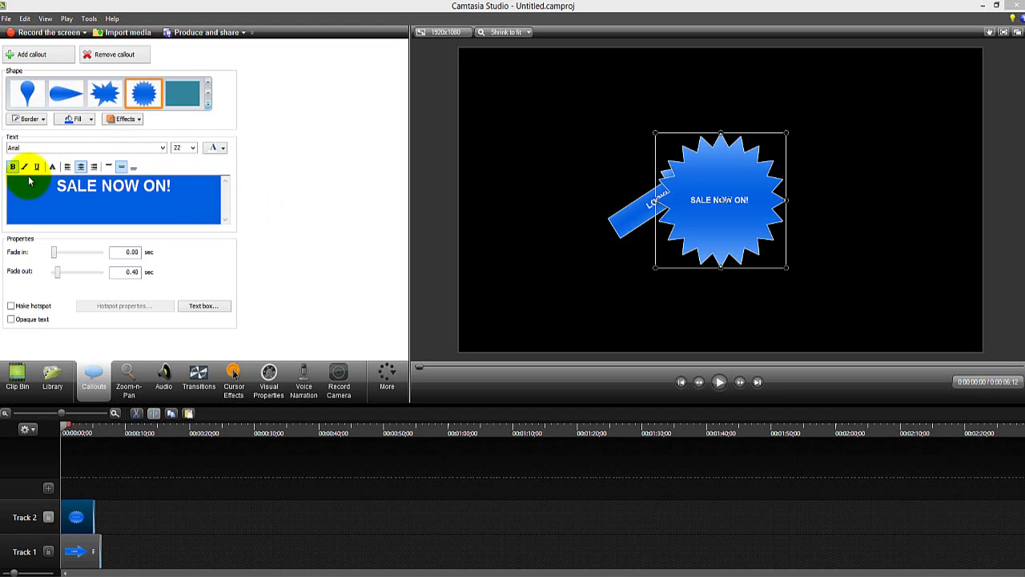
Fill the starburst callout with red and move it to the upper right, just beyond the arrow's tip
click(88, 120)
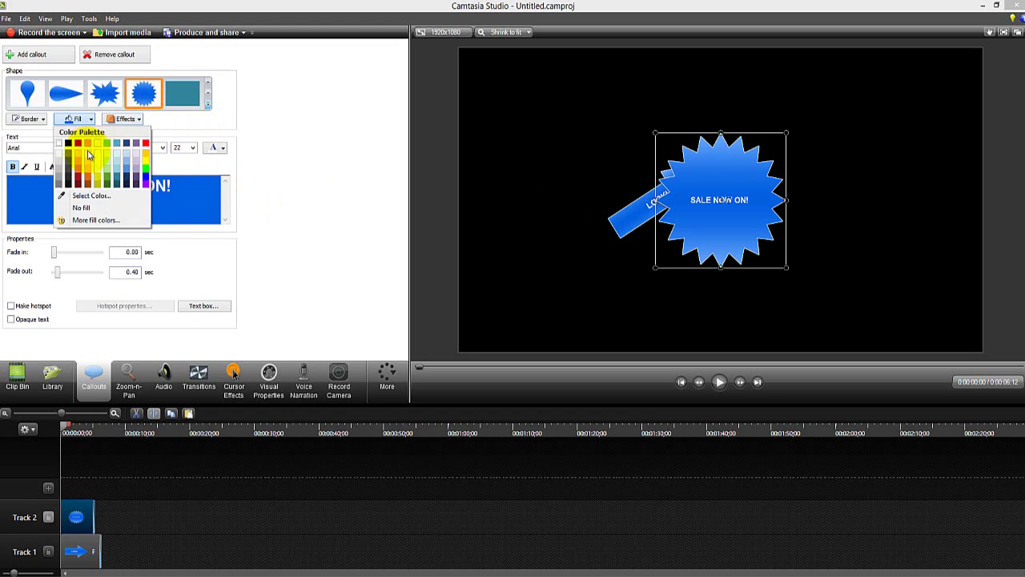
click(144, 143)
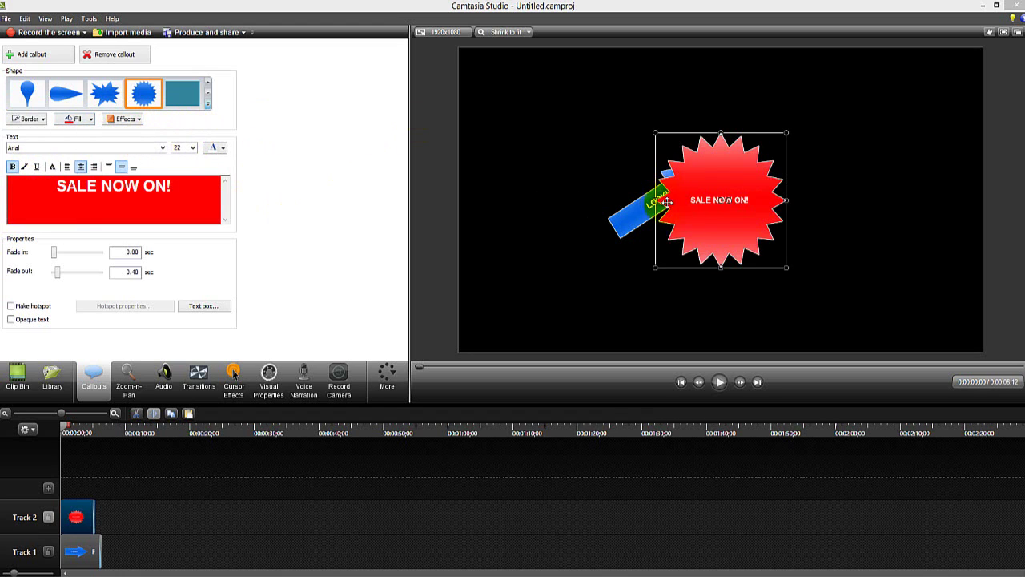
drag(732, 208, 805, 156)
click(1010, 185)
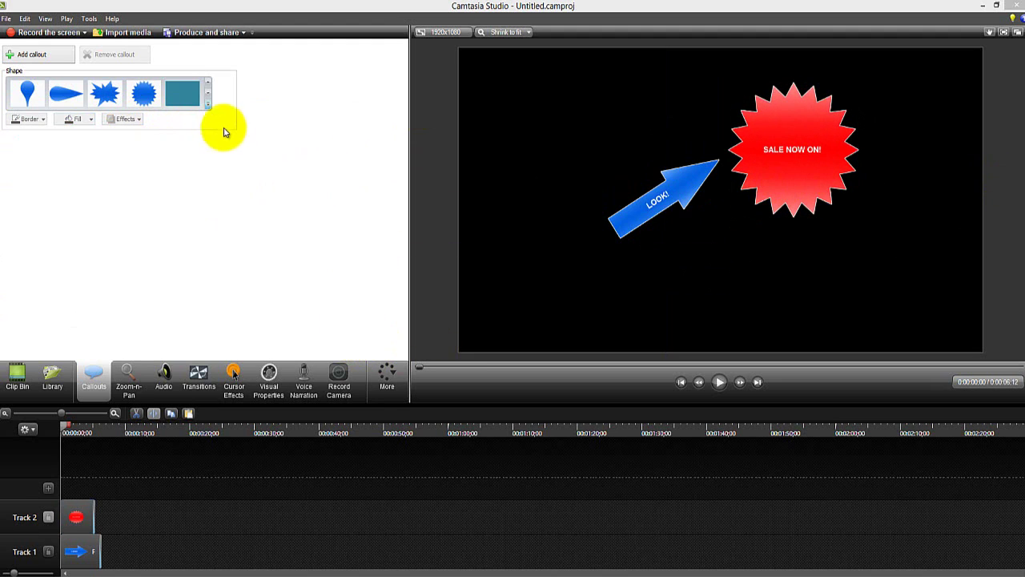
Add a Sketch Motion circle callout, then shrink and rotate it to ring the word "LOOK!" on the arrow
click(209, 104)
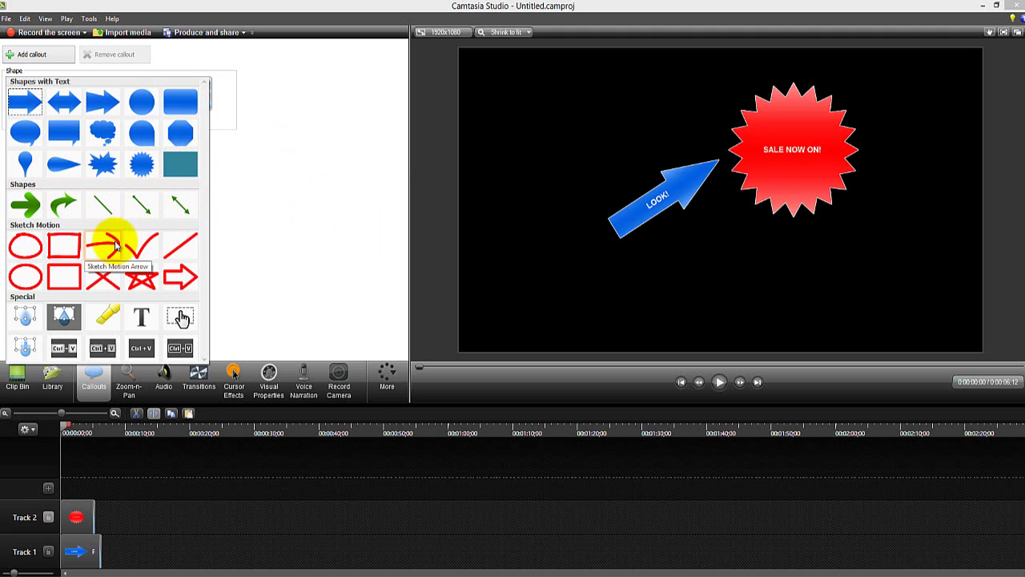
click(24, 248)
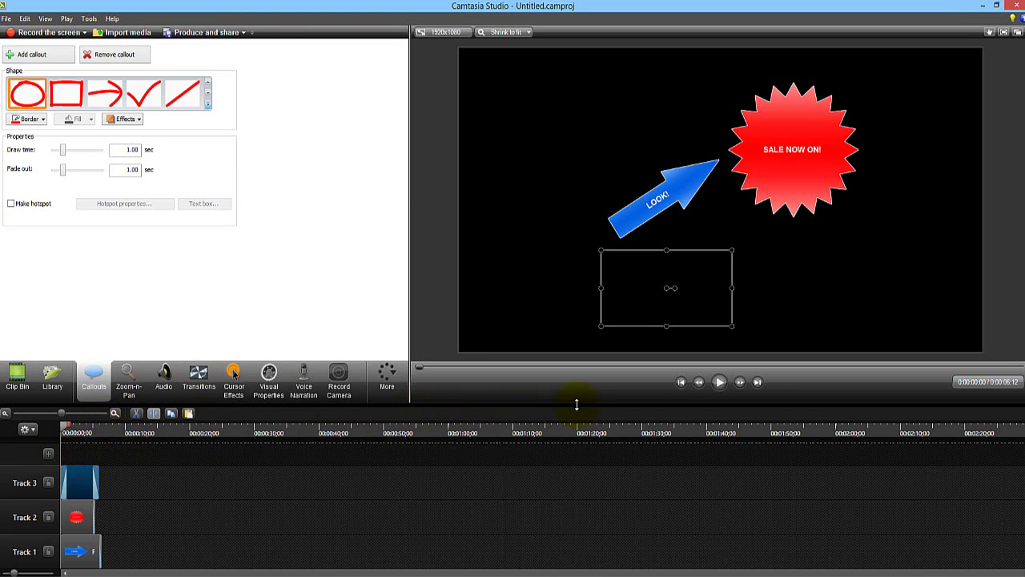
click(721, 384)
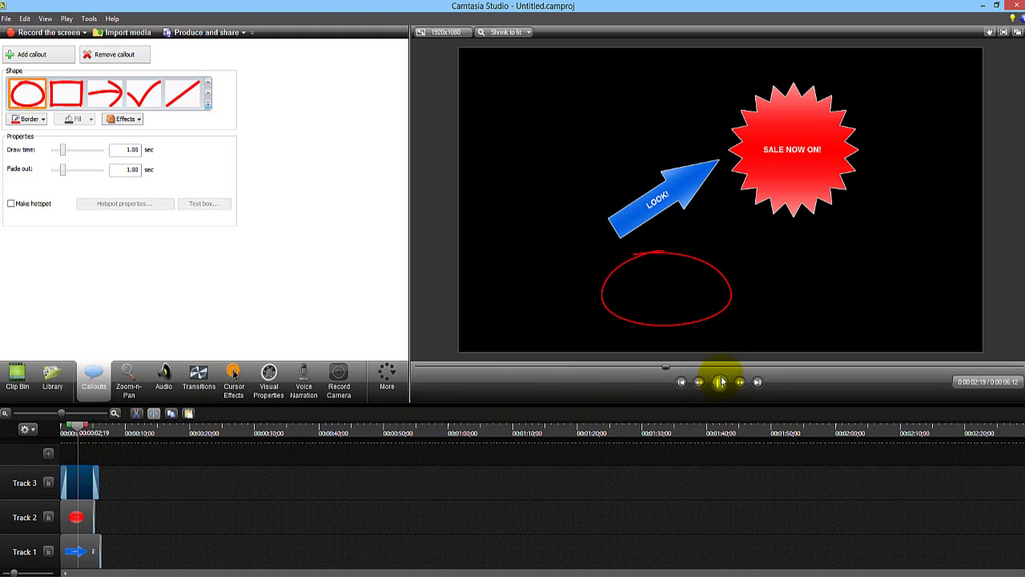
click(726, 271)
drag(730, 251, 686, 200)
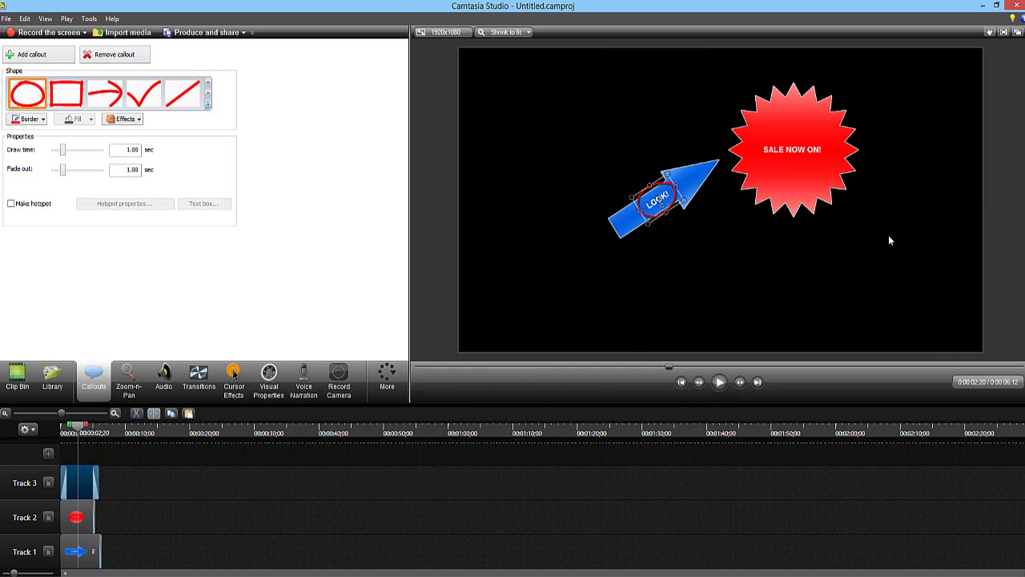
click(974, 221)
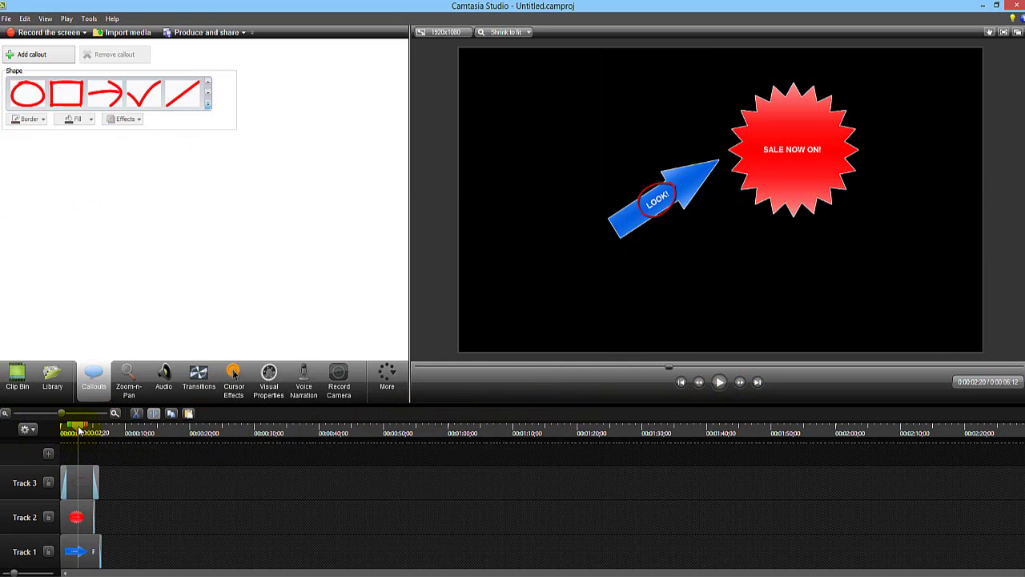
Play the timeline from near its start to preview the circle being drawn around "LOOK!"
drag(79, 431, 64, 431)
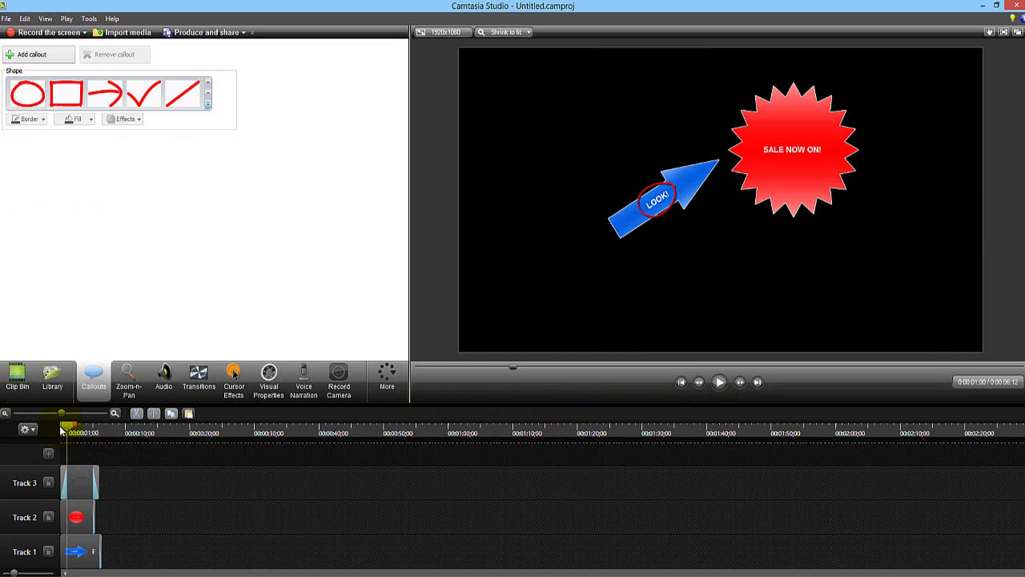
click(717, 383)
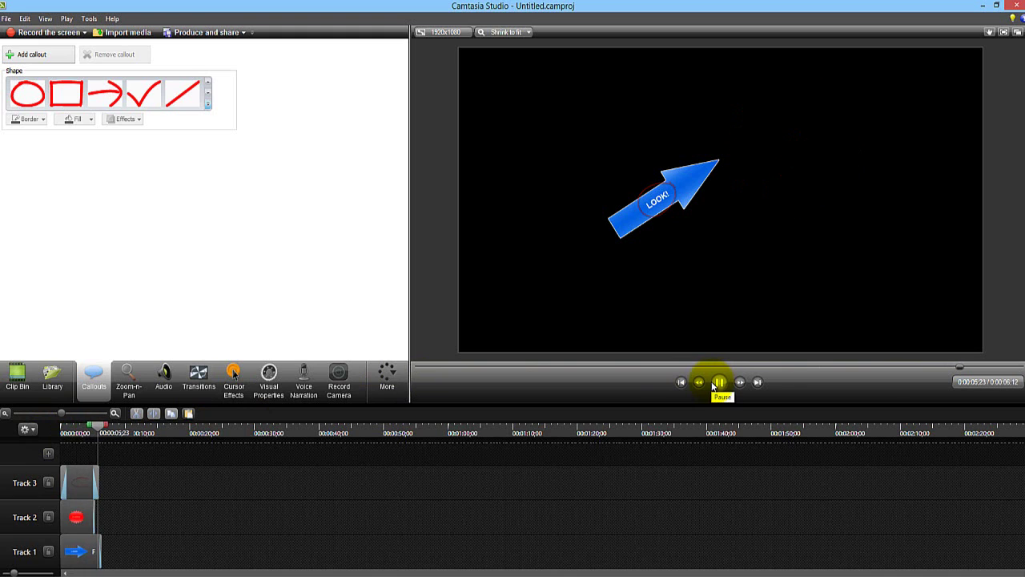
click(721, 387)
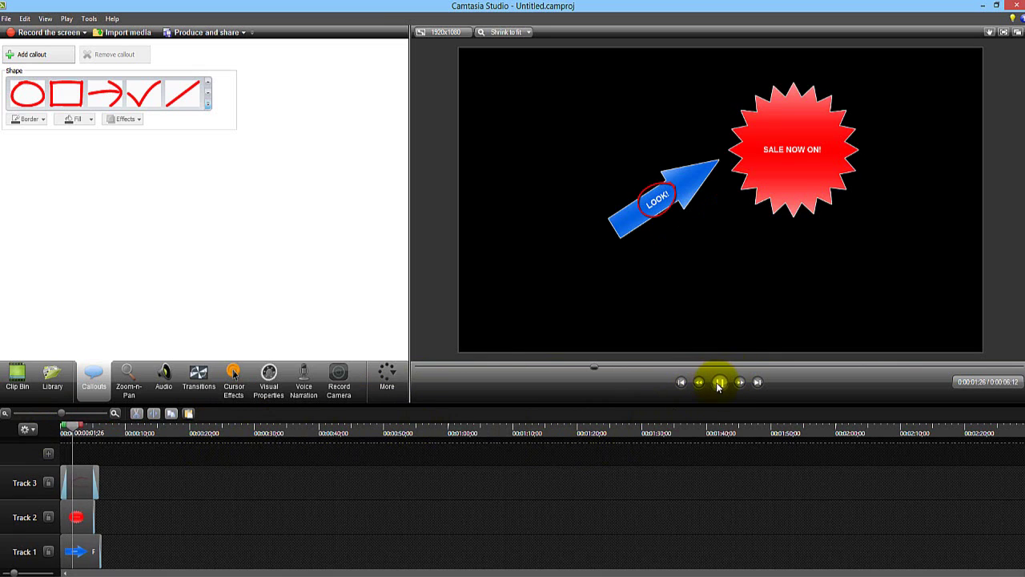
click(719, 383)
Add a Sketch Motion X callout stretched corner to corner over the whole canvas and preview its drawing animation
click(208, 104)
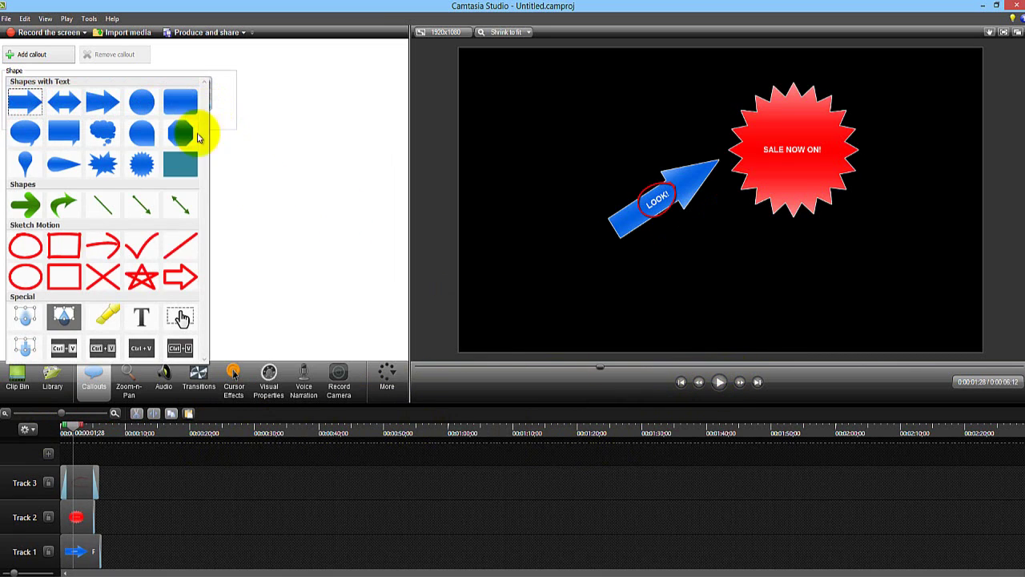
click(114, 279)
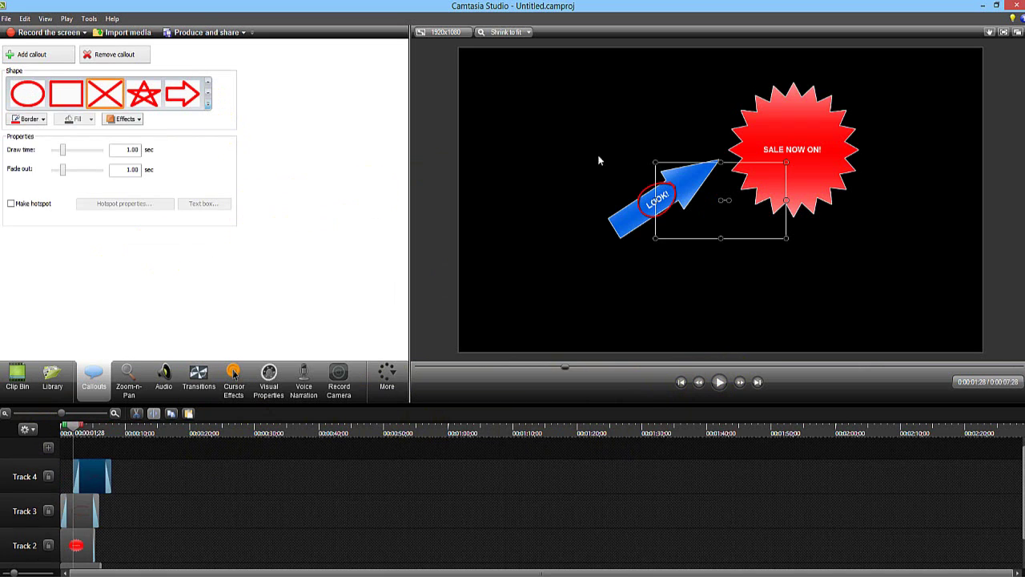
drag(543, 137, 459, 48)
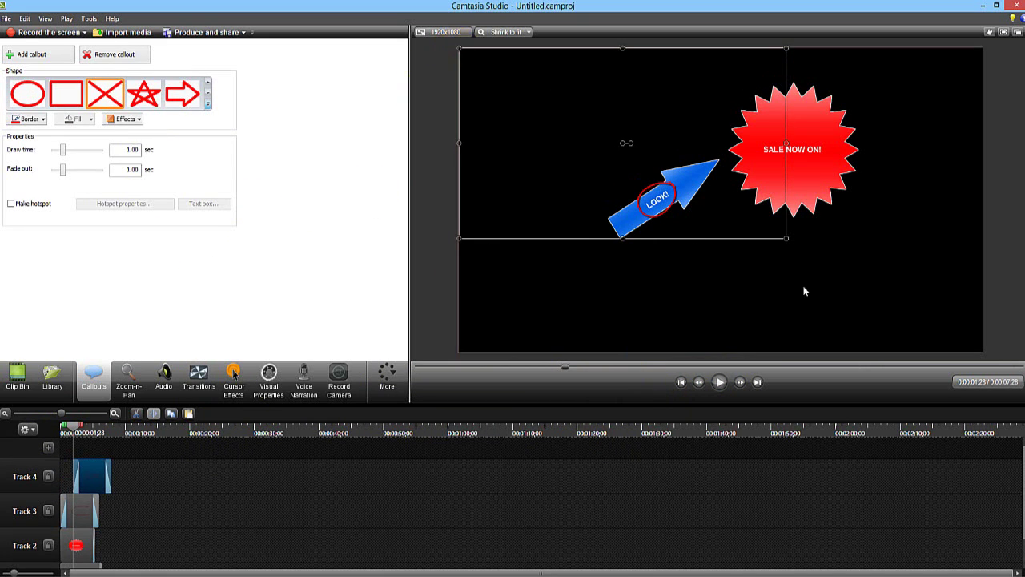
drag(815, 279, 985, 358)
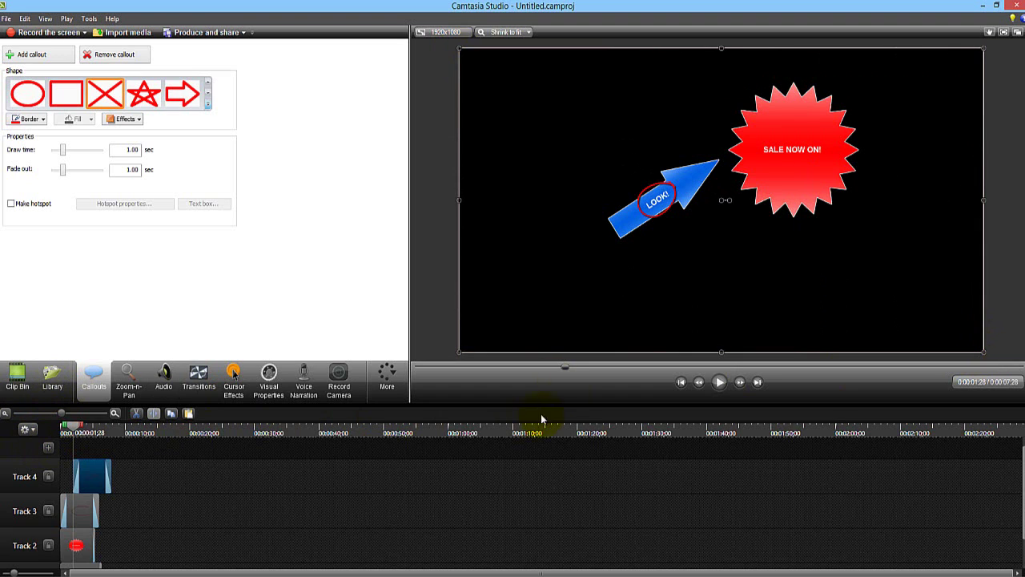
click(719, 382)
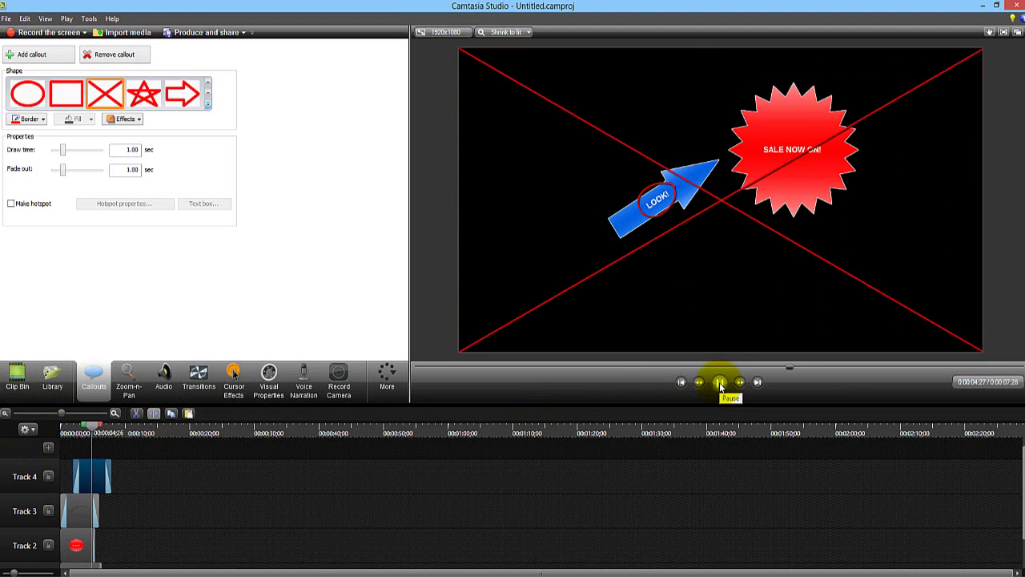
click(720, 383)
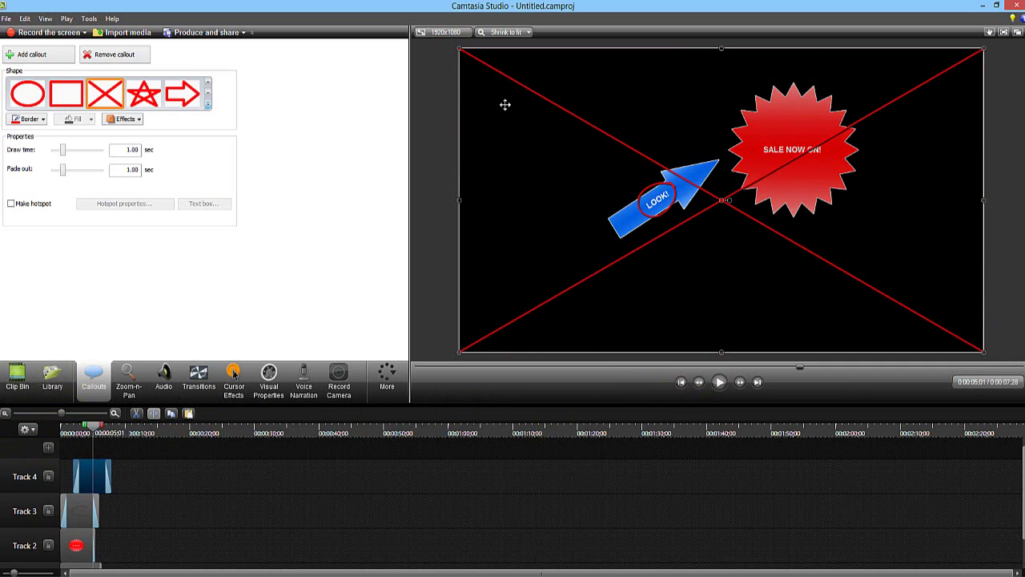
Change the Sketch Motion X callout to a Text callout and enter the text "fdsgfsdhghnga"
click(208, 104)
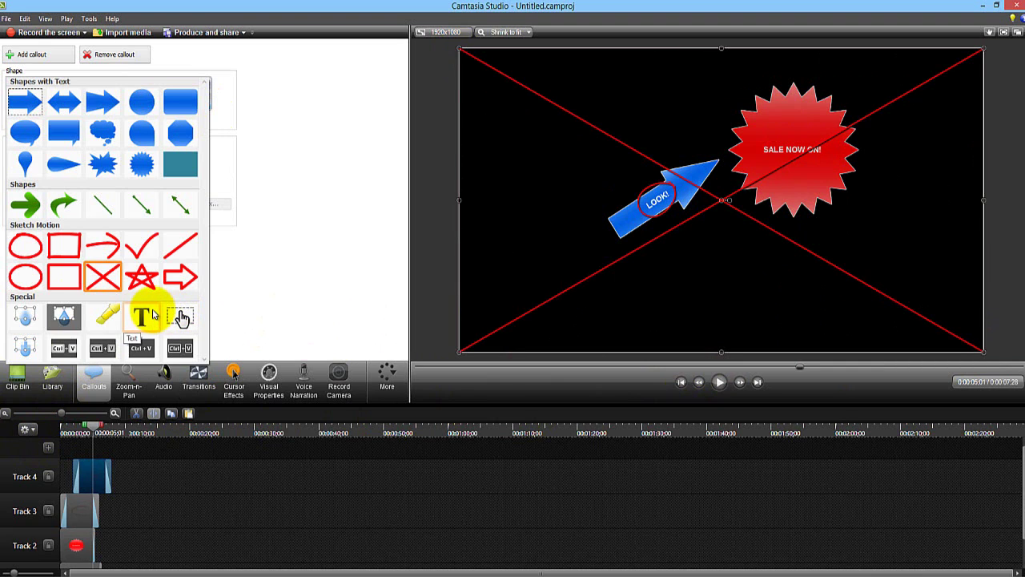
click(145, 319)
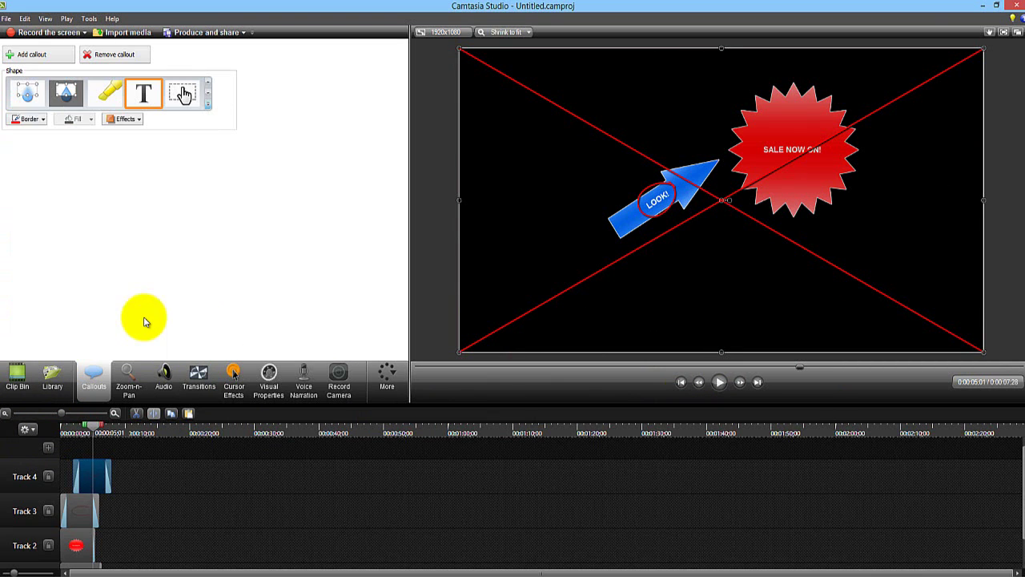
click(149, 195)
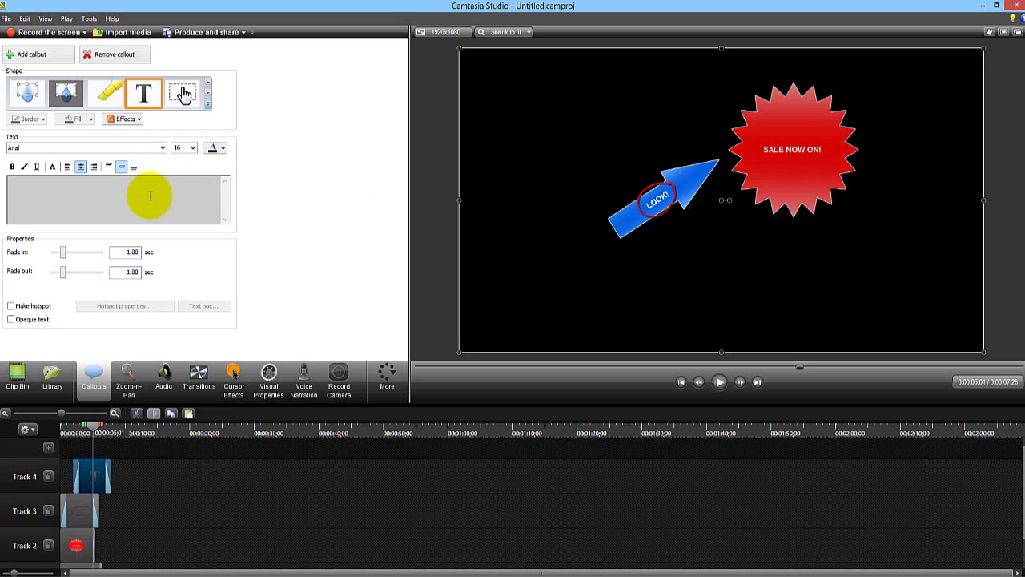
text(fdsgfsdhghnga)
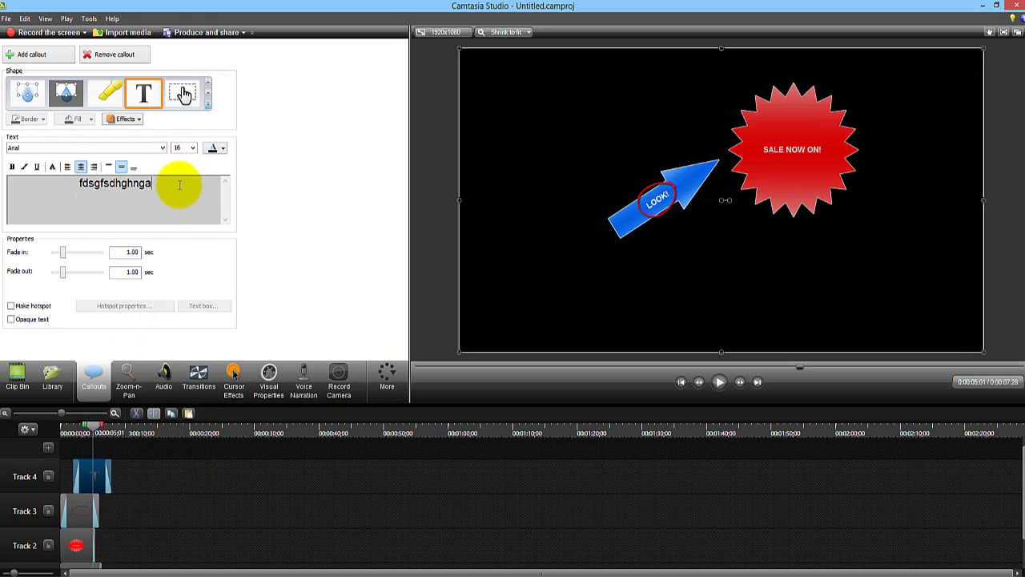
Format the callout text as white, size 72 with a text shadow, and move it over the starburst
drag(179, 183, 41, 178)
click(217, 151)
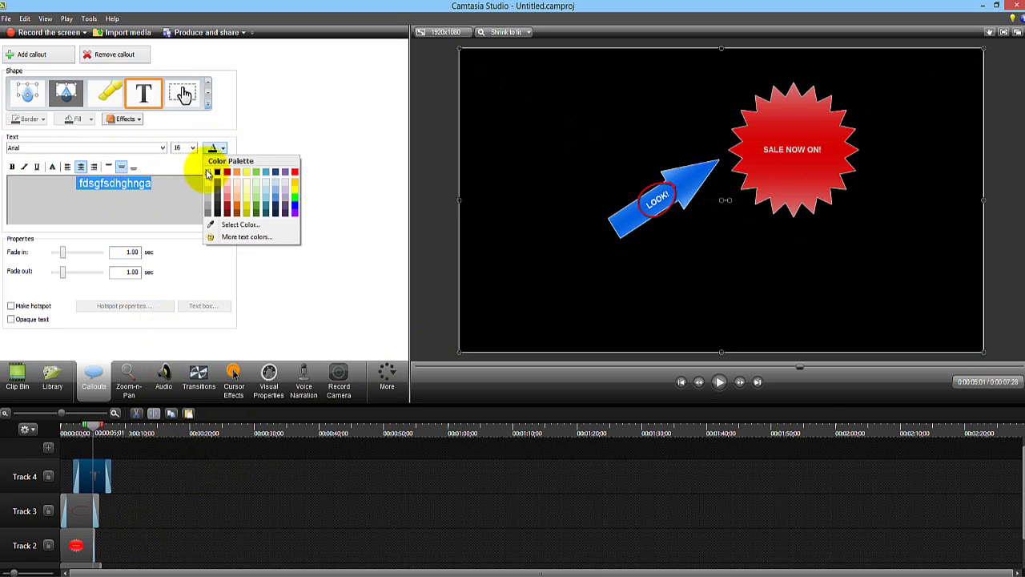
click(208, 171)
click(196, 150)
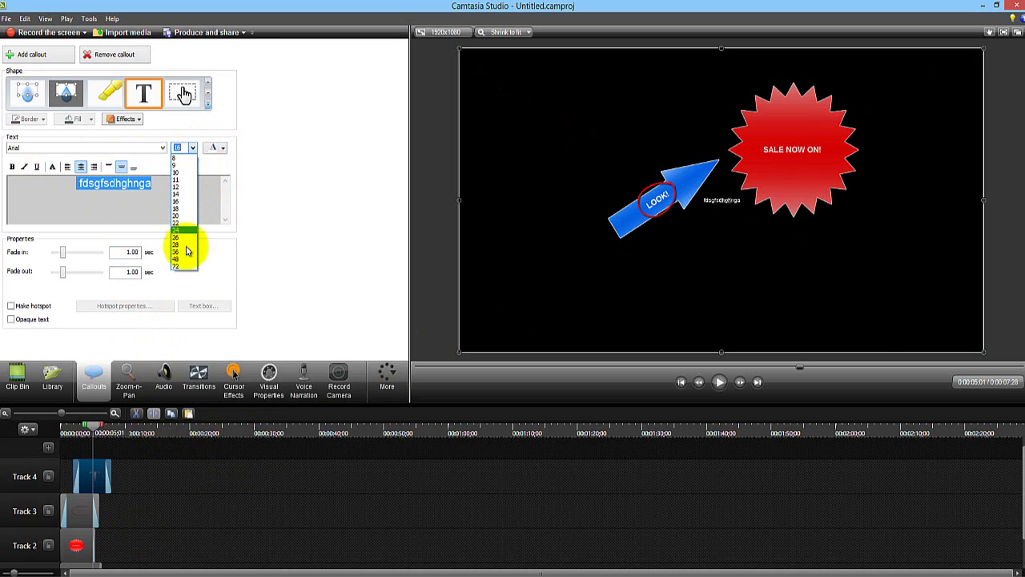
click(184, 267)
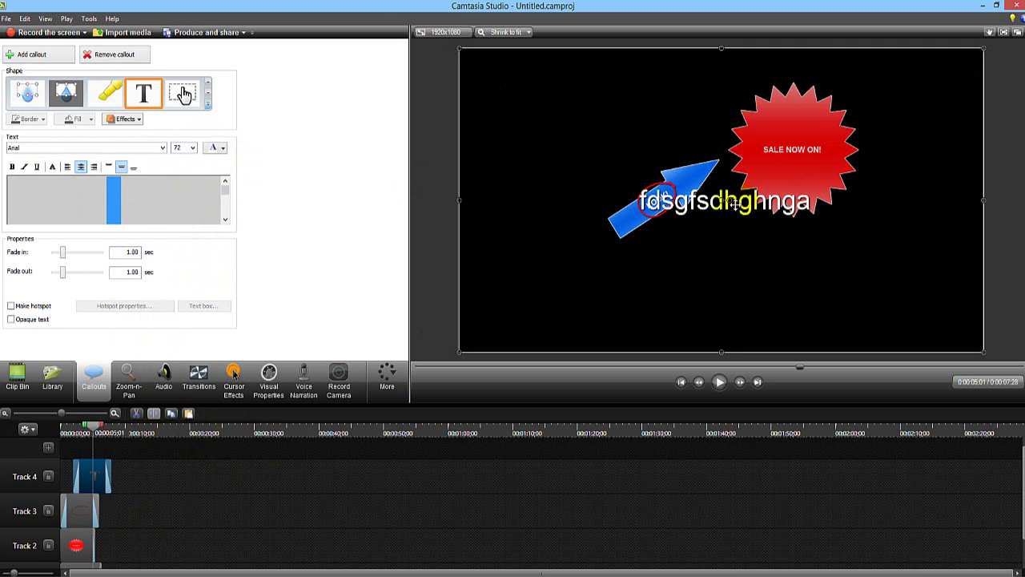
drag(735, 202, 811, 128)
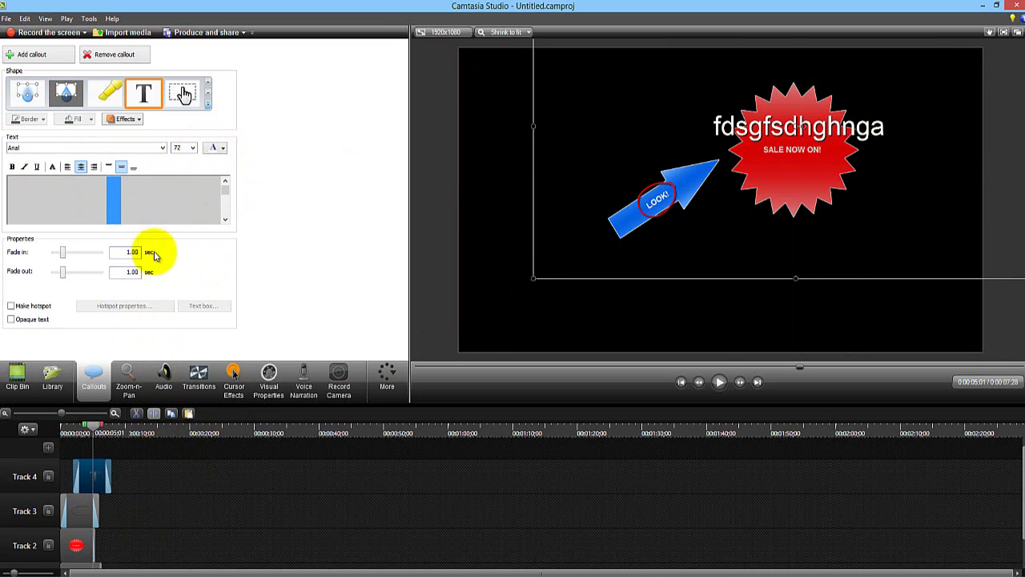
click(51, 168)
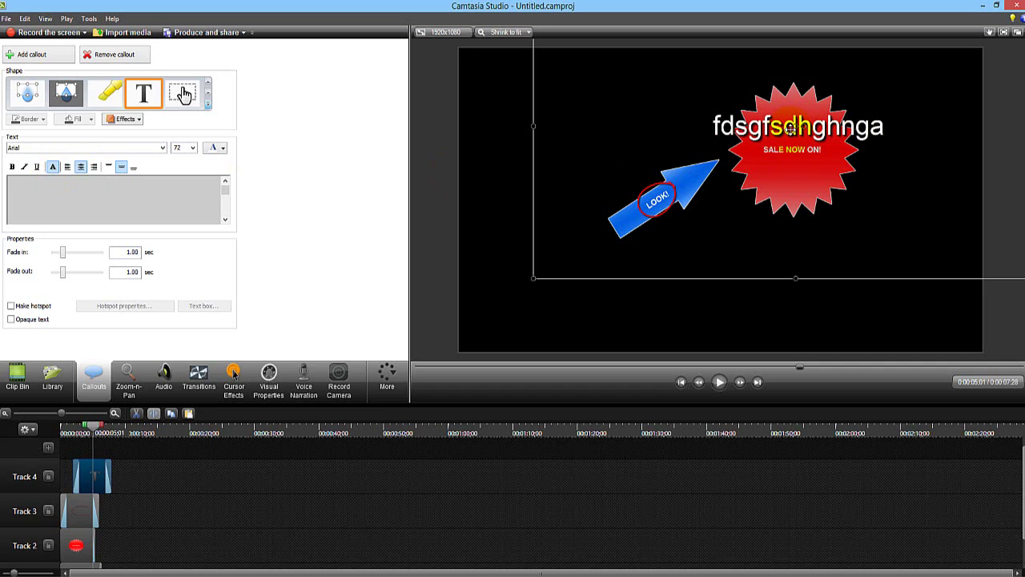
Change the text callout to a yellow Highlighter, then shrink and move it over the word "LOOK!"
click(104, 108)
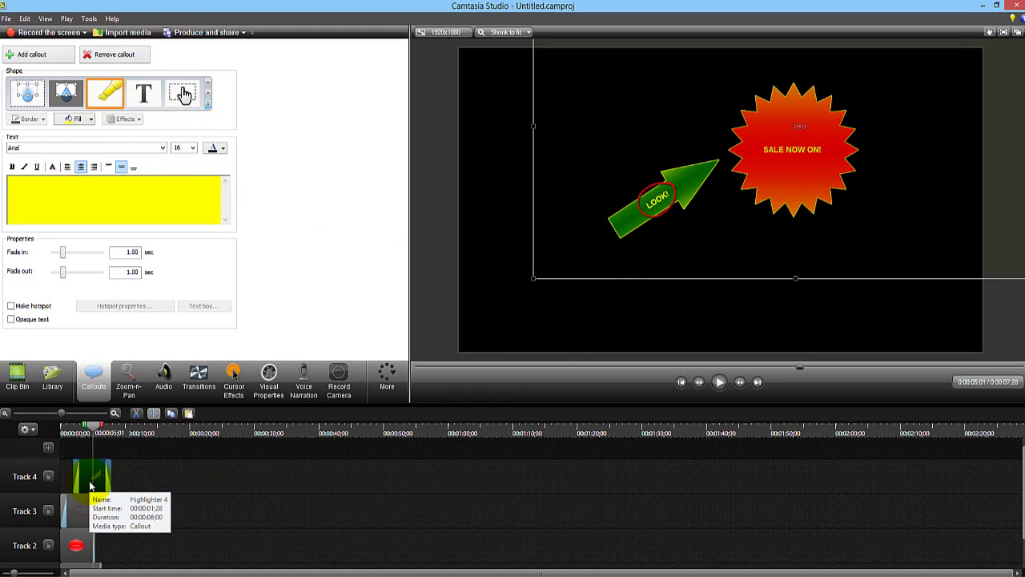
drag(745, 275, 905, 306)
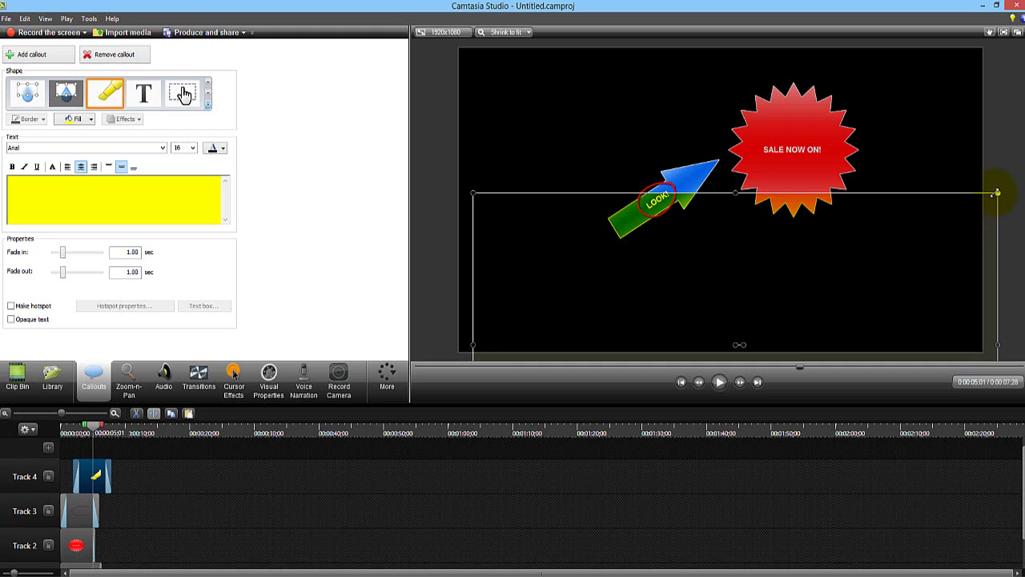
drag(997, 193, 628, 215)
drag(505, 275, 653, 189)
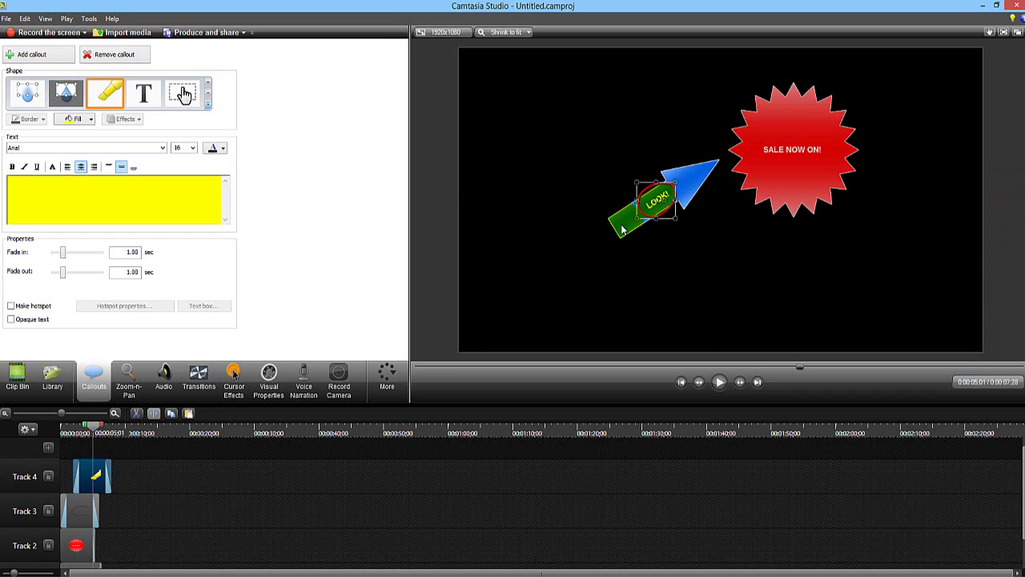
click(1006, 235)
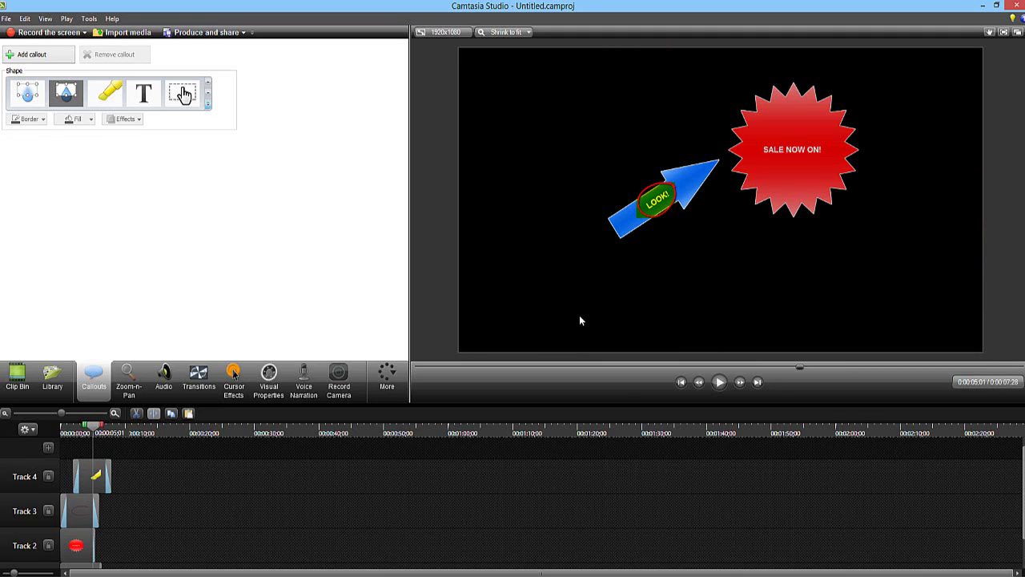
Rotate the highlighter over "LOOK!" to line up with the slanted arrow
click(658, 202)
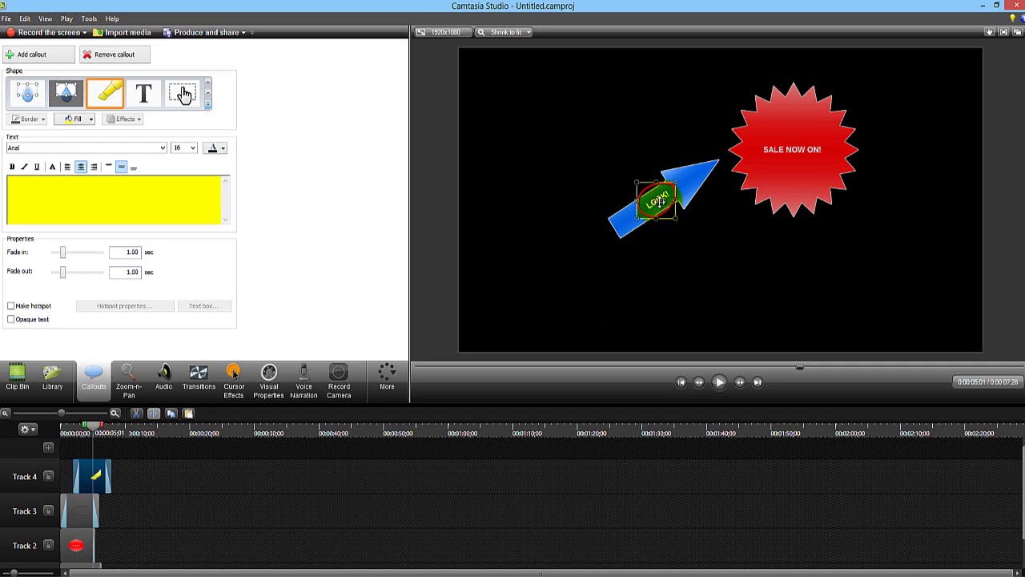
drag(664, 200, 655, 199)
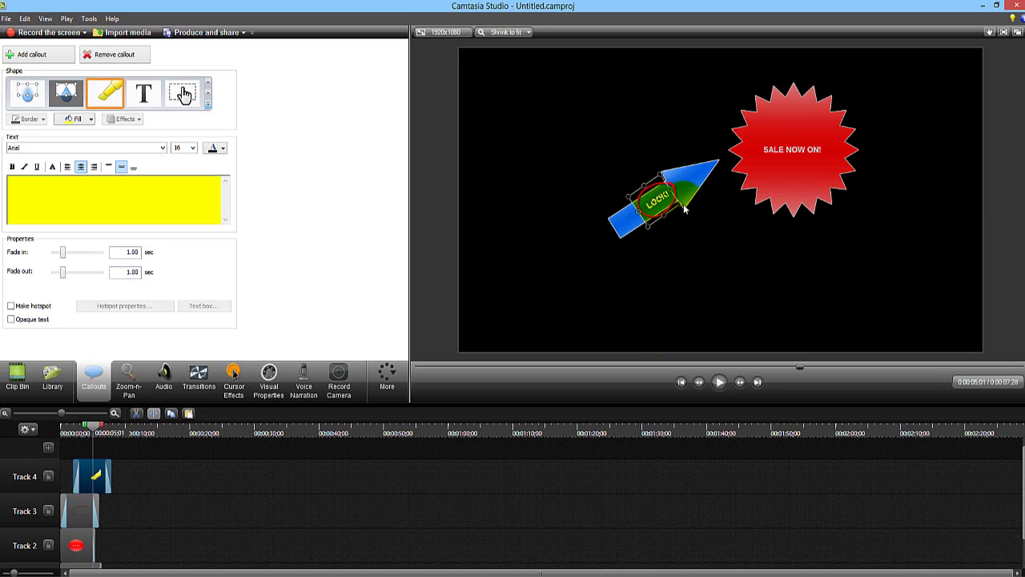
click(1015, 262)
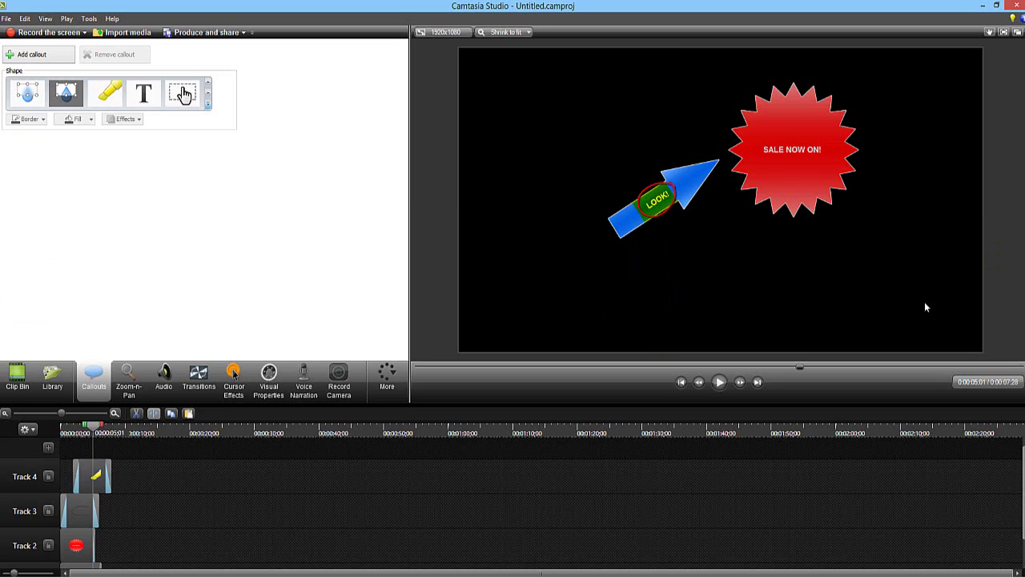
Select the highlighter callout and change the project canvas's background color to white
click(641, 210)
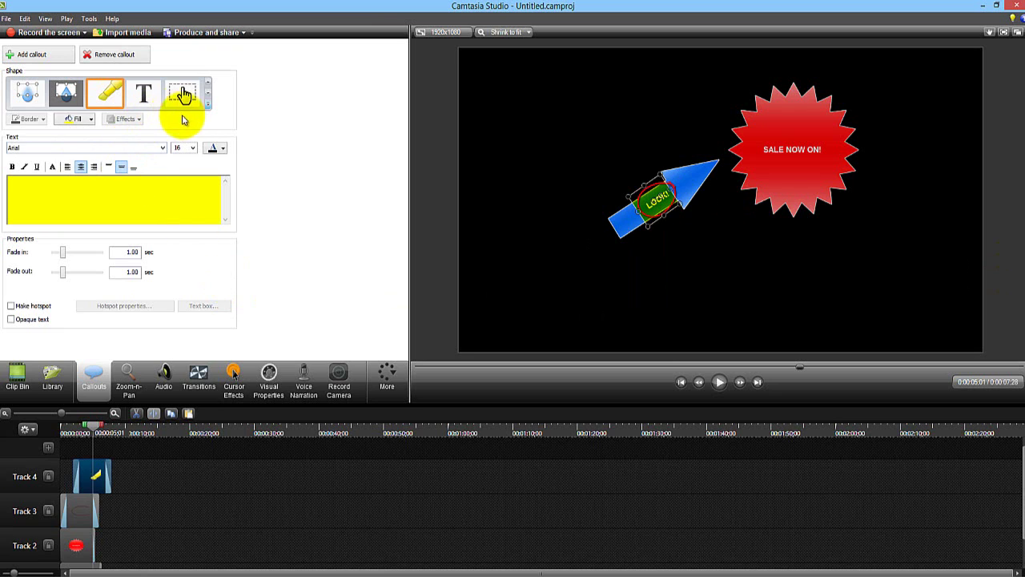
click(207, 103)
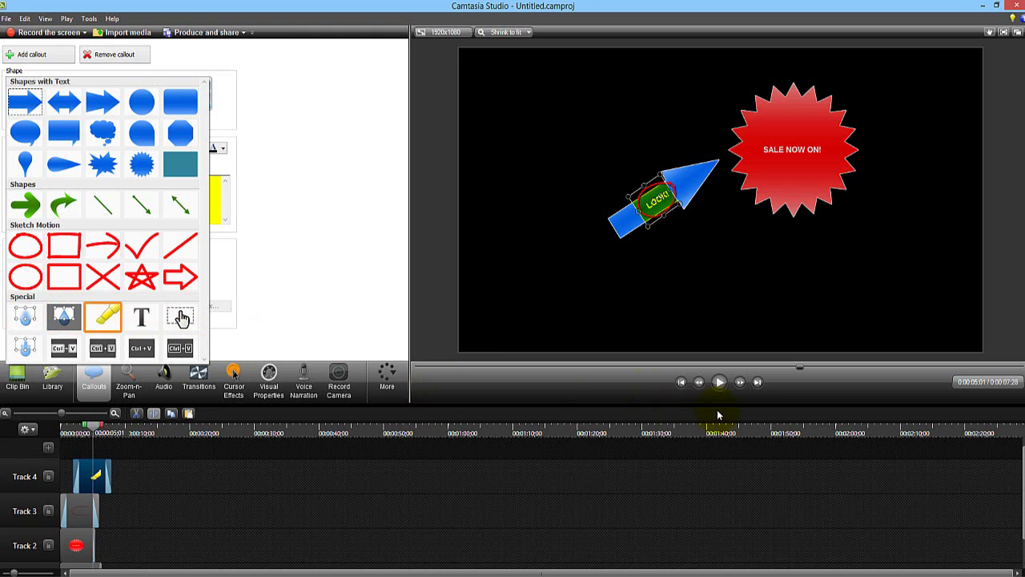
click(444, 34)
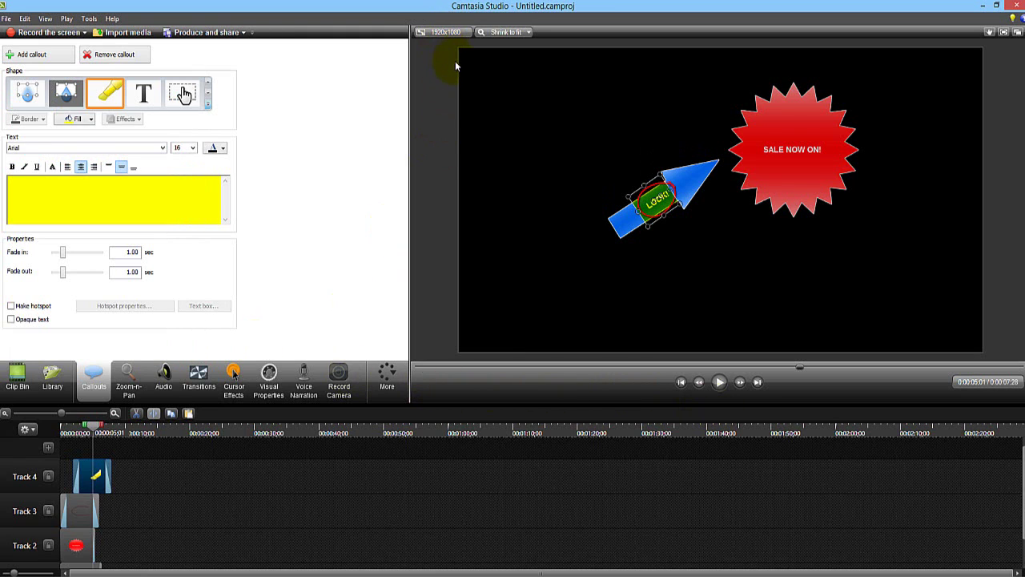
click(447, 31)
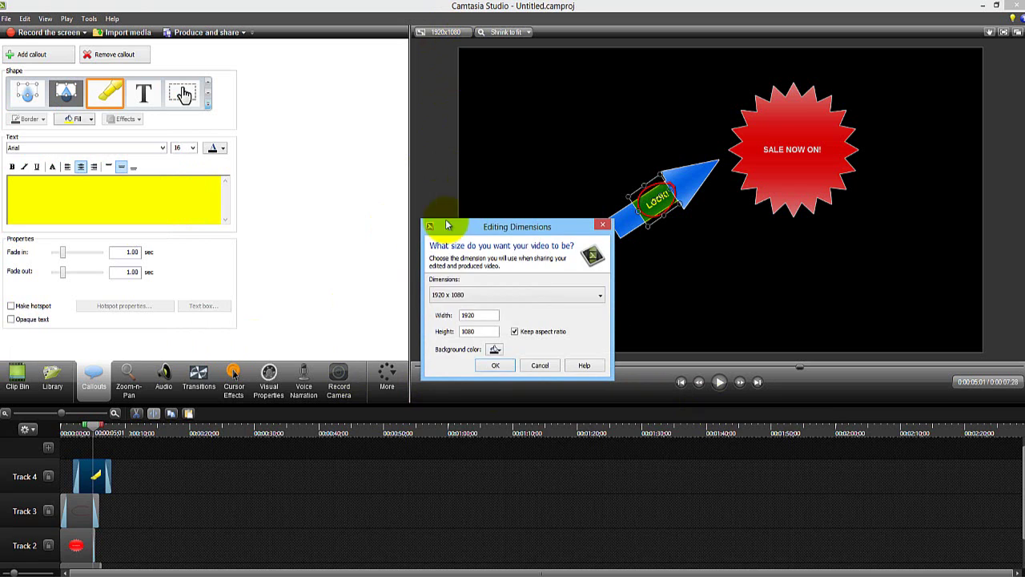
click(495, 349)
click(490, 375)
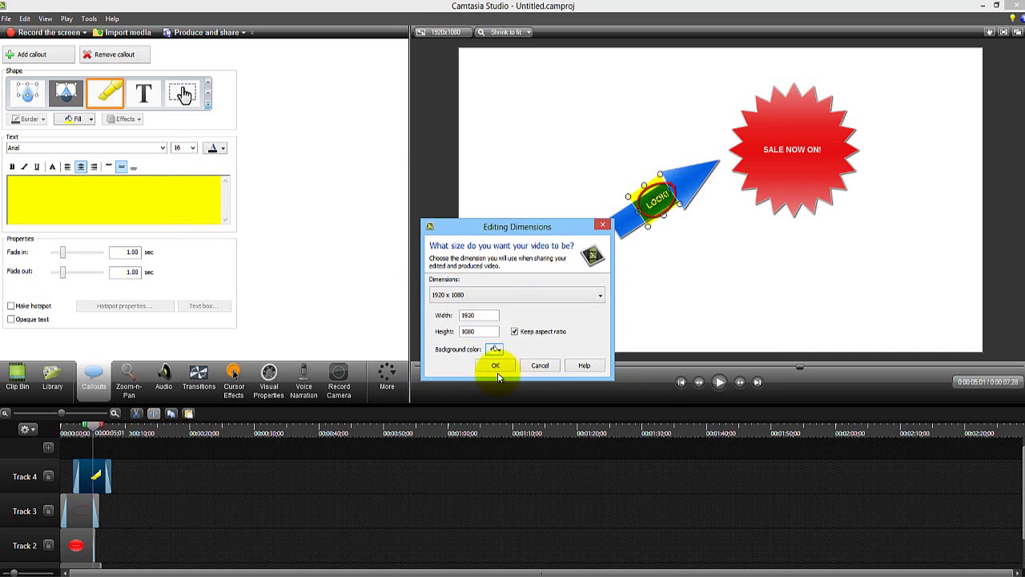
click(494, 366)
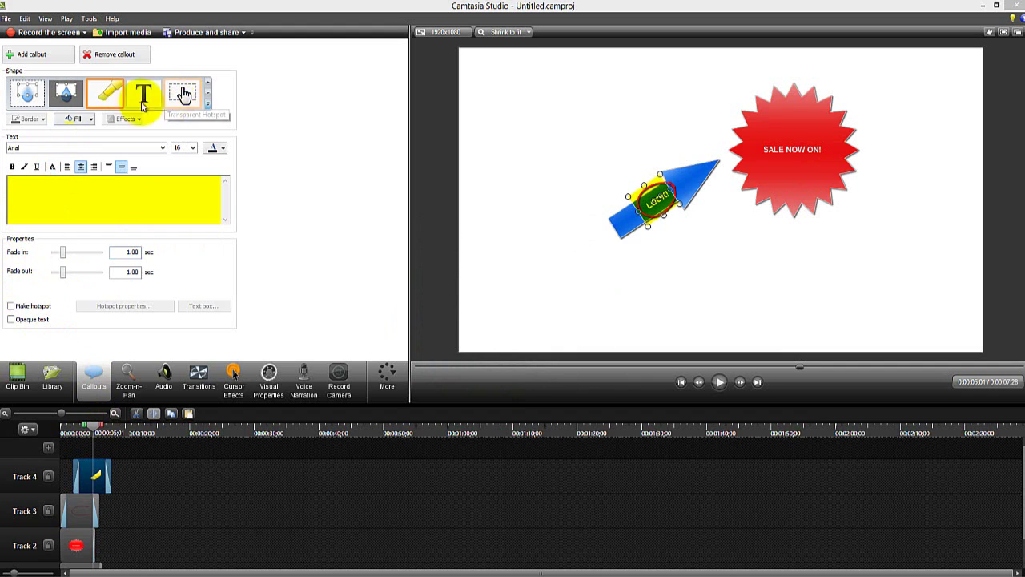
Change the highlighter to a Spotlight widened slightly around "LOOK!" and set its intensity to 86%
click(70, 102)
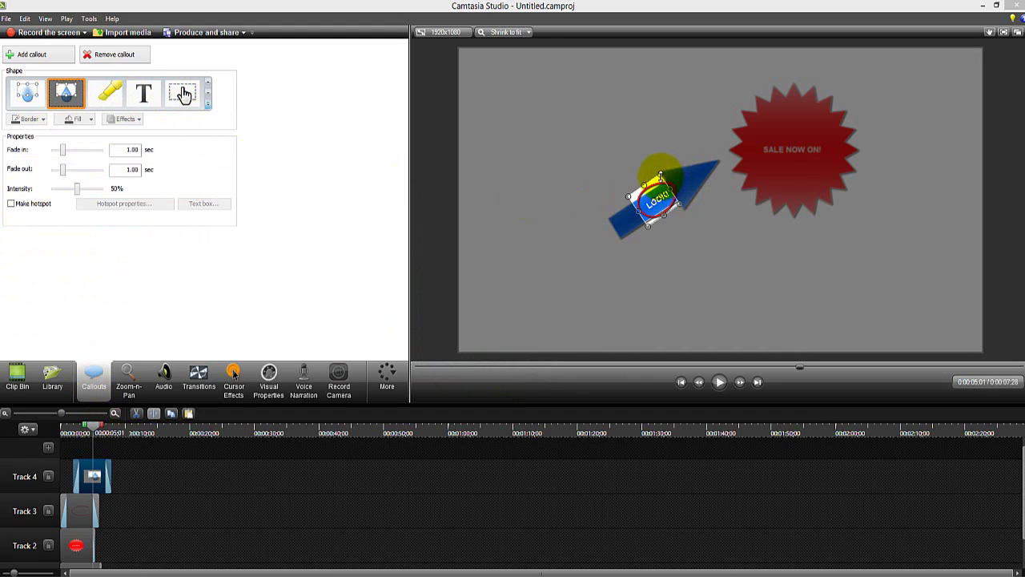
mouse_move(661, 175)
mouse_down()
mouse_move(668, 165)
mouse_move(705, 179)
mouse_move(670, 156)
mouse_move(665, 175)
mouse_up()
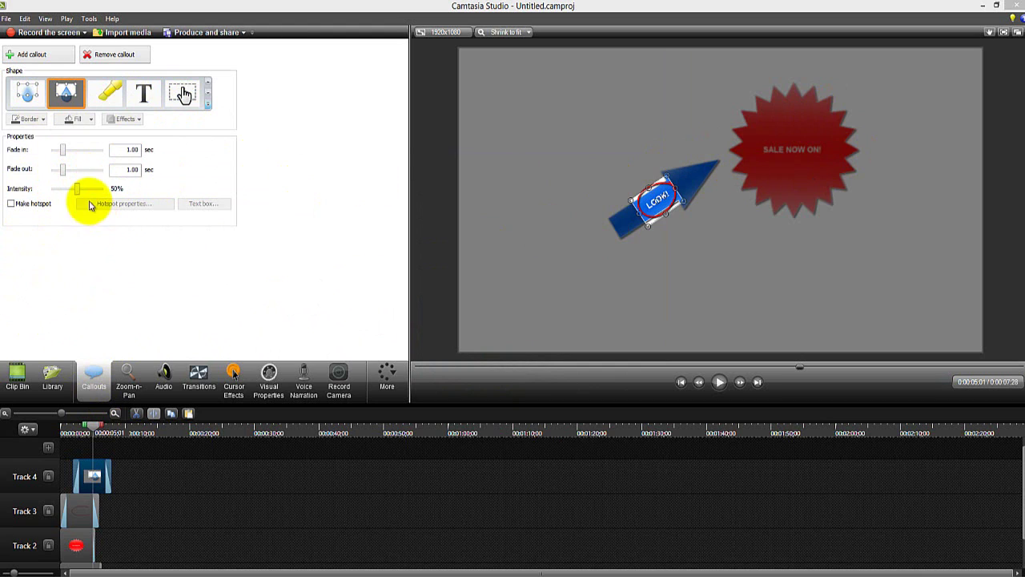
mouse_move(77, 192)
mouse_down()
mouse_move(149, 196)
mouse_move(93, 195)
mouse_up()
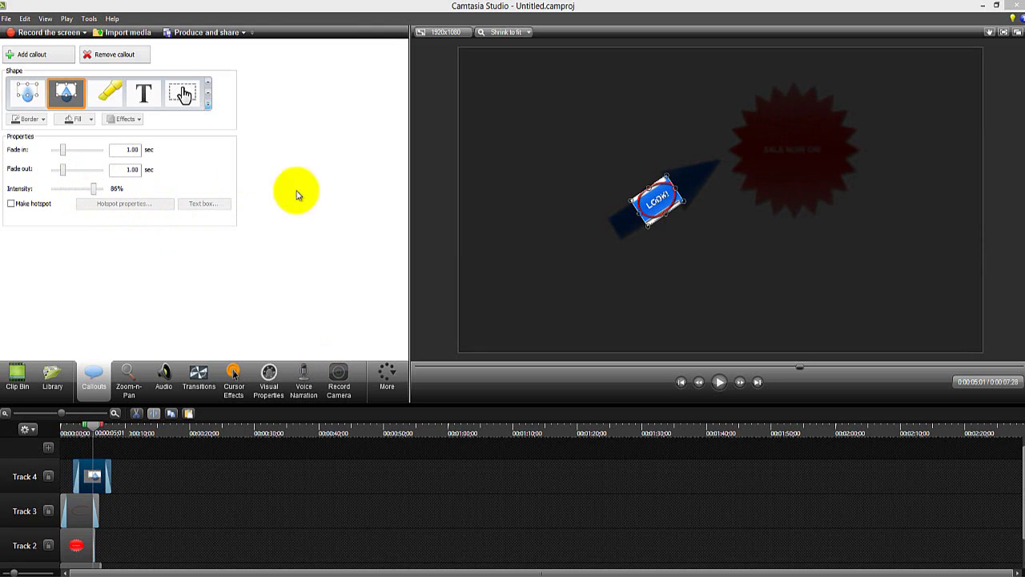
Change the spotlight to a Blur callout, straighten it and stretch it over the full-height canvas area from the arrowhead to the right edge
click(29, 94)
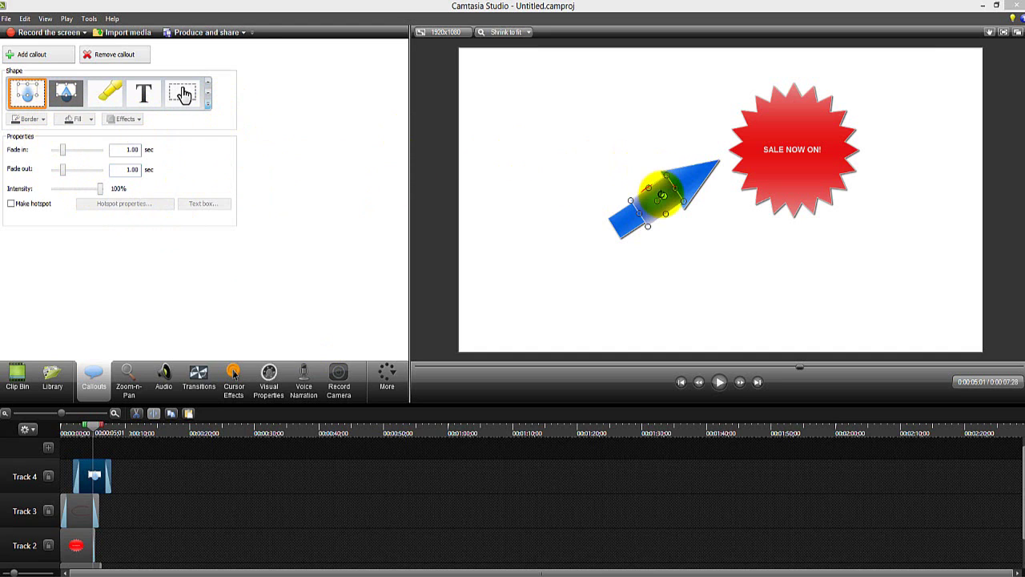
drag(665, 174, 820, 241)
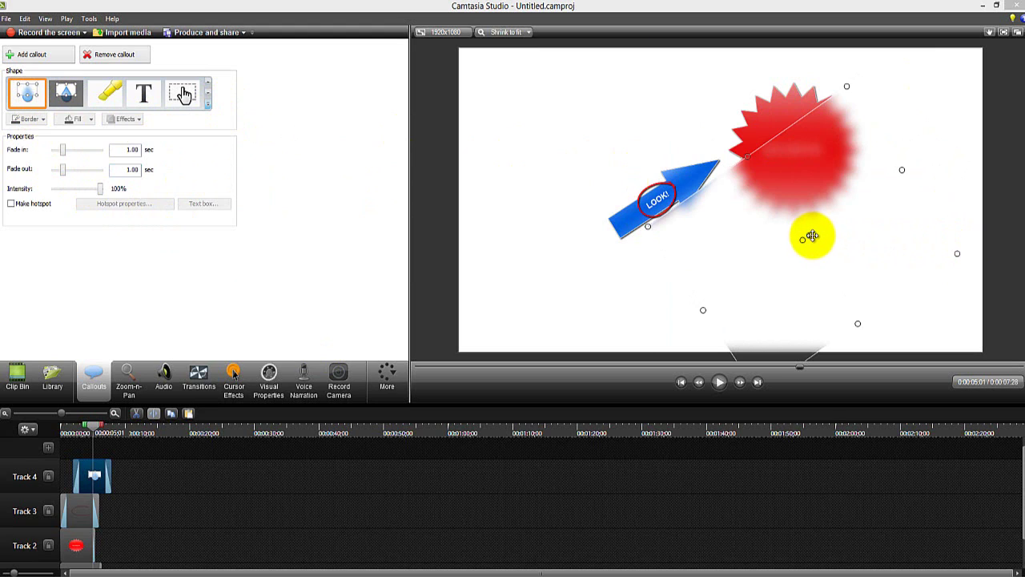
drag(809, 236, 823, 240)
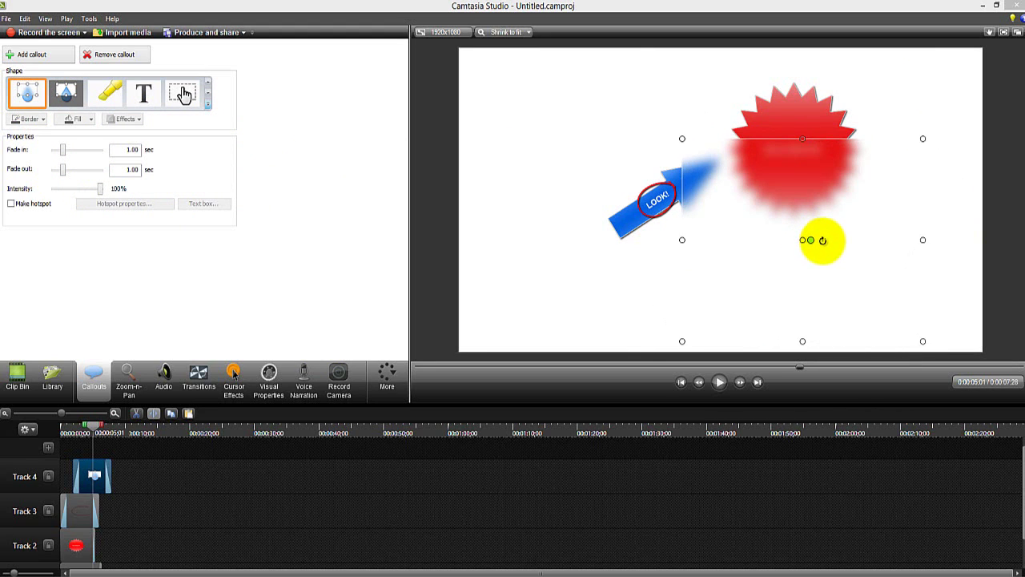
drag(922, 139, 981, 46)
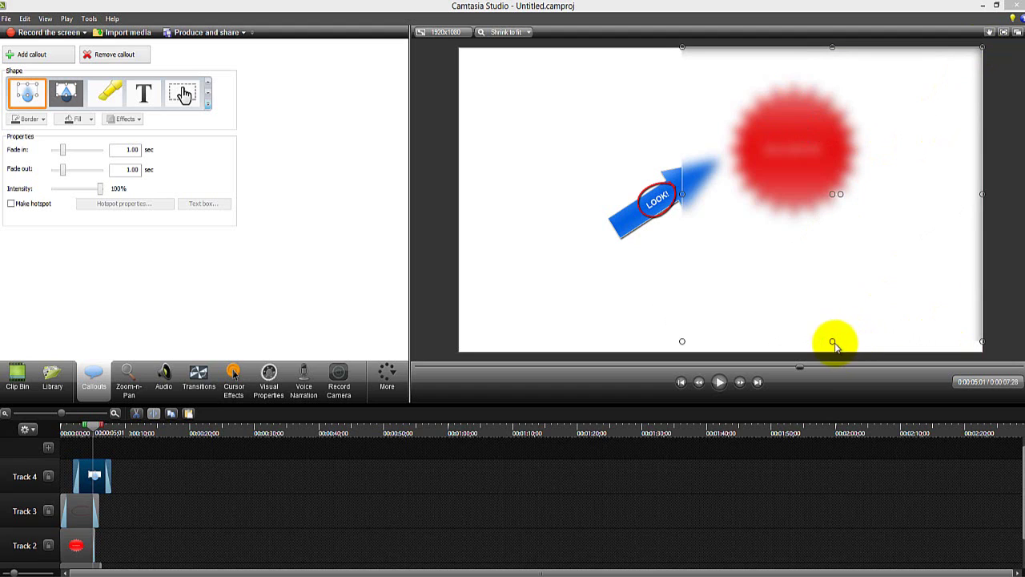
drag(832, 342, 832, 351)
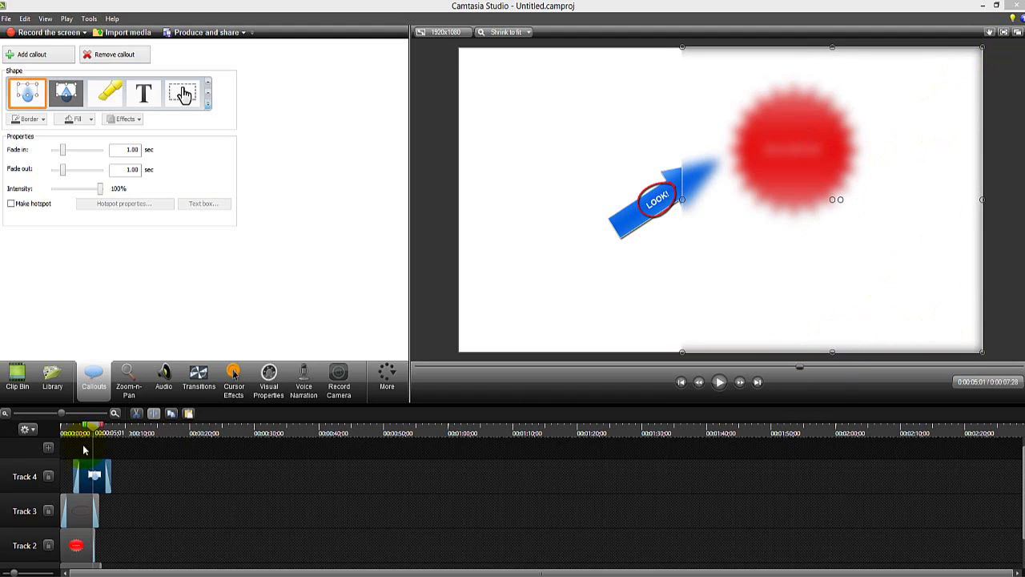
Paste a copy of the blur callout and place it over the canvas's left part, leaving "LOOK!" sharp between the two blurs
click(189, 414)
drag(780, 236, 458, 238)
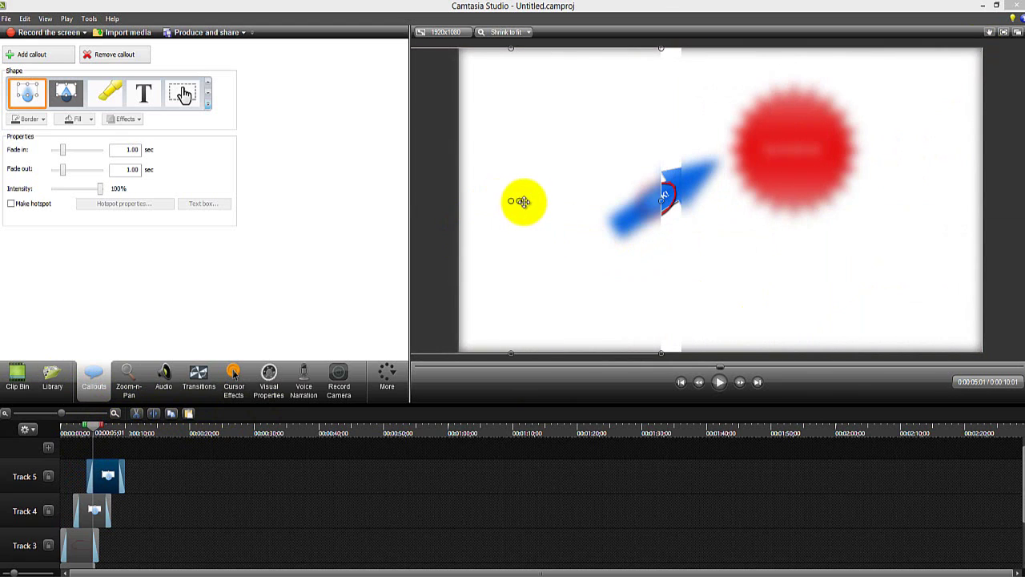
drag(533, 199, 501, 199)
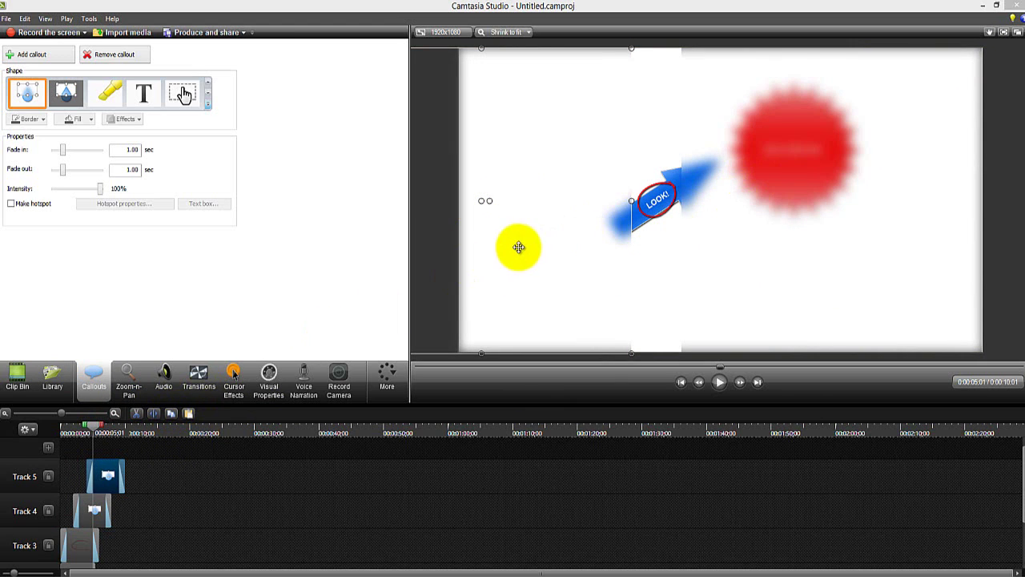
mouse_move(520, 247)
mouse_down()
mouse_move(648, 249)
mouse_move(595, 236)
mouse_move(520, 244)
mouse_up()
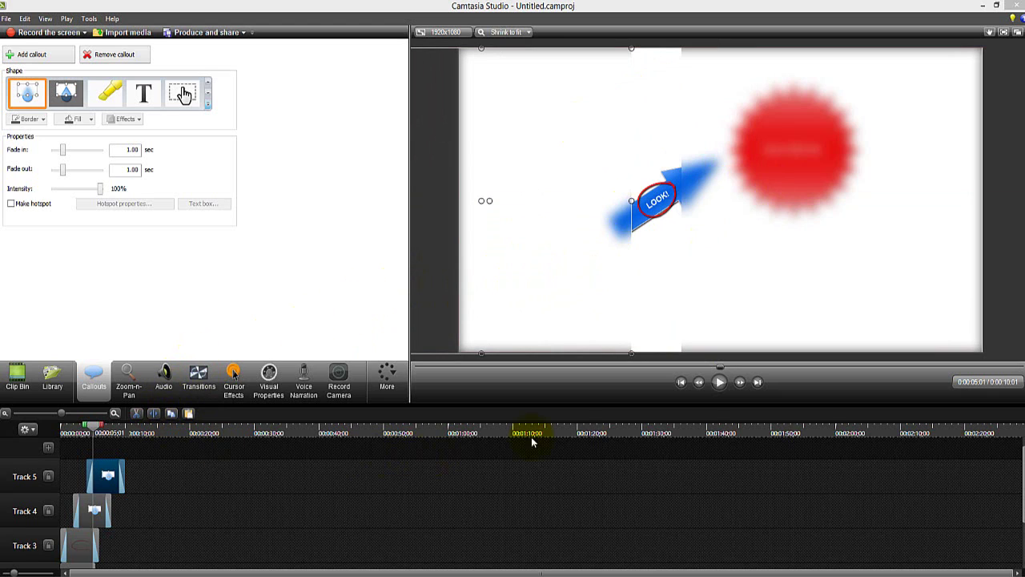
click(1017, 255)
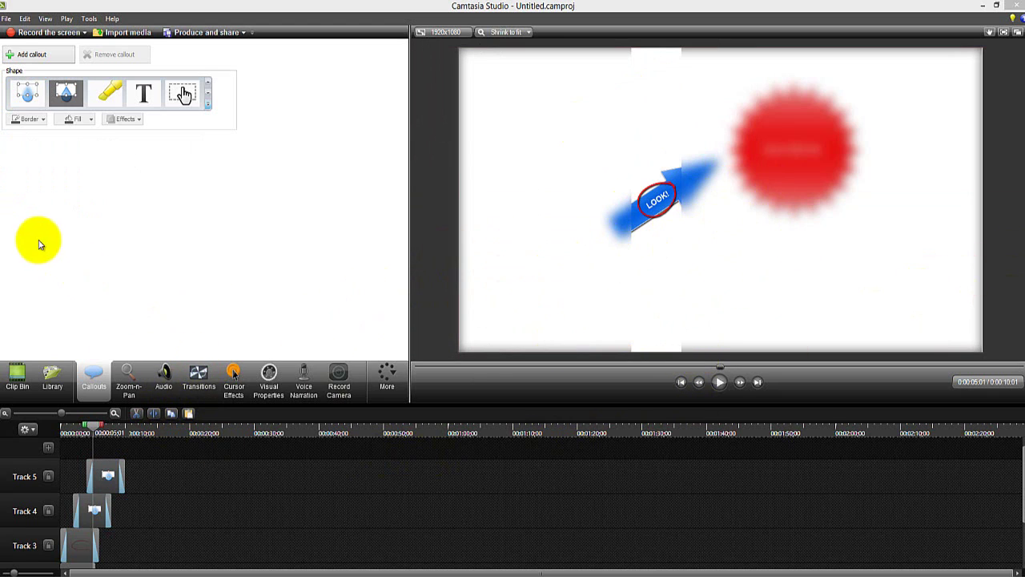
Add a separate Spotlight callout above the blur callouts
click(74, 104)
click(69, 94)
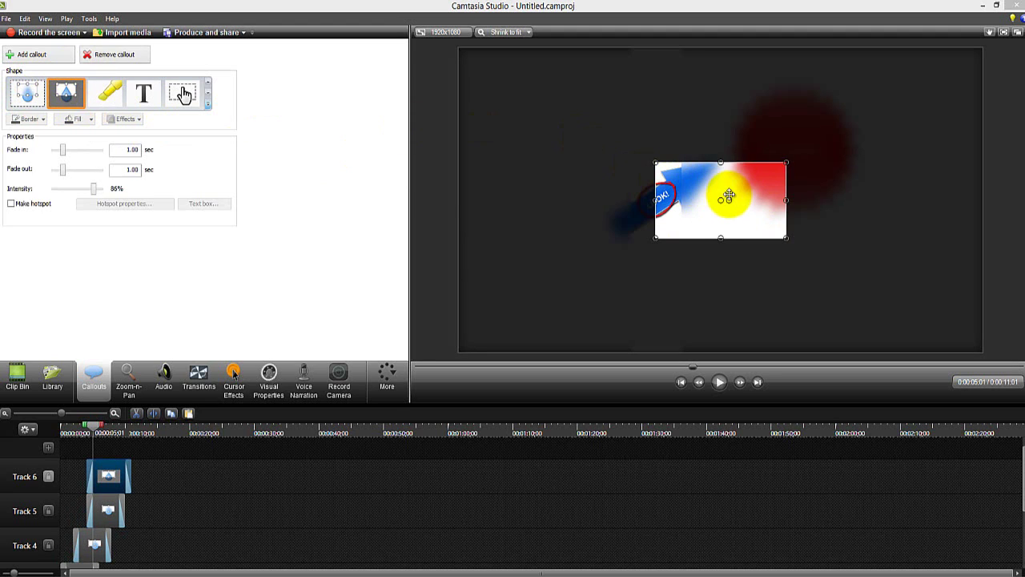
Move the spotlight callout over the blue arrow so it frames the "LOOK!" text, and view the available callout shapes
drag(723, 195, 664, 272)
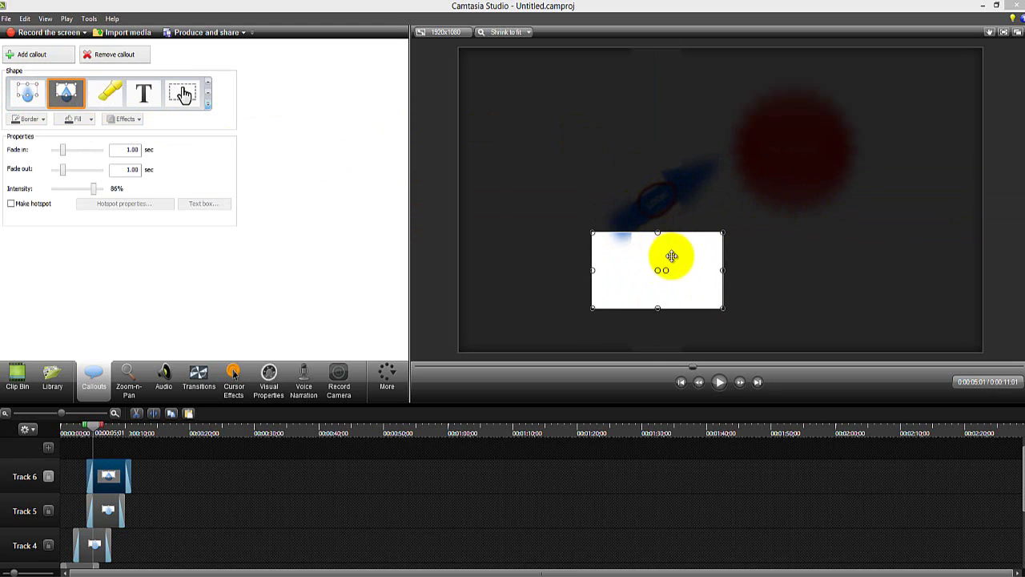
drag(674, 237, 683, 189)
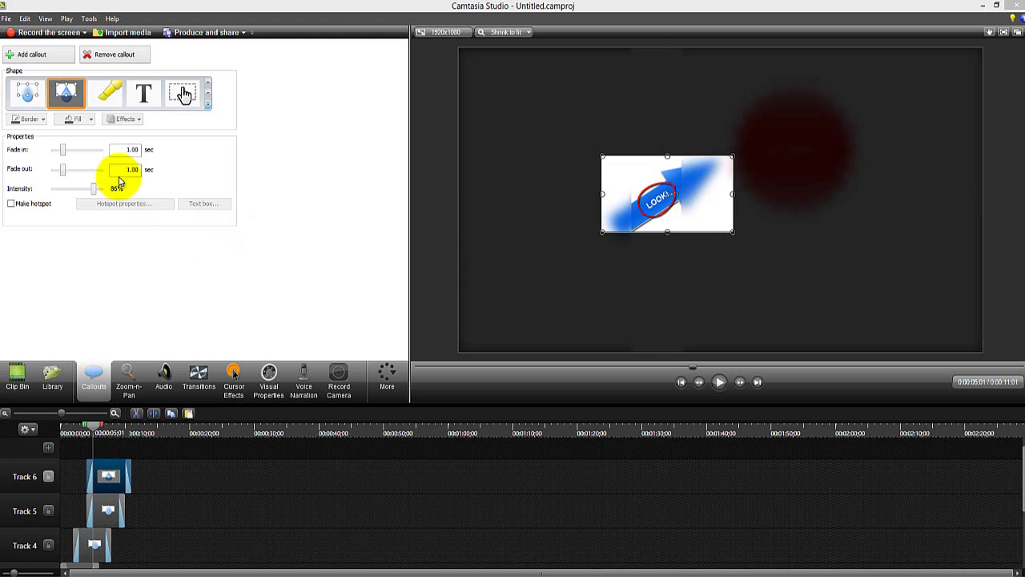
click(208, 106)
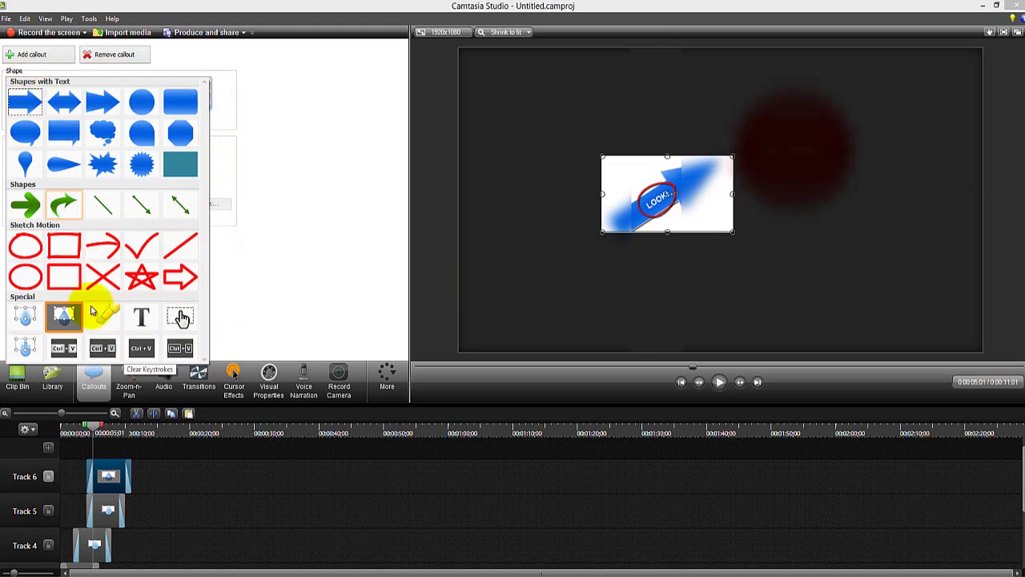
click(284, 204)
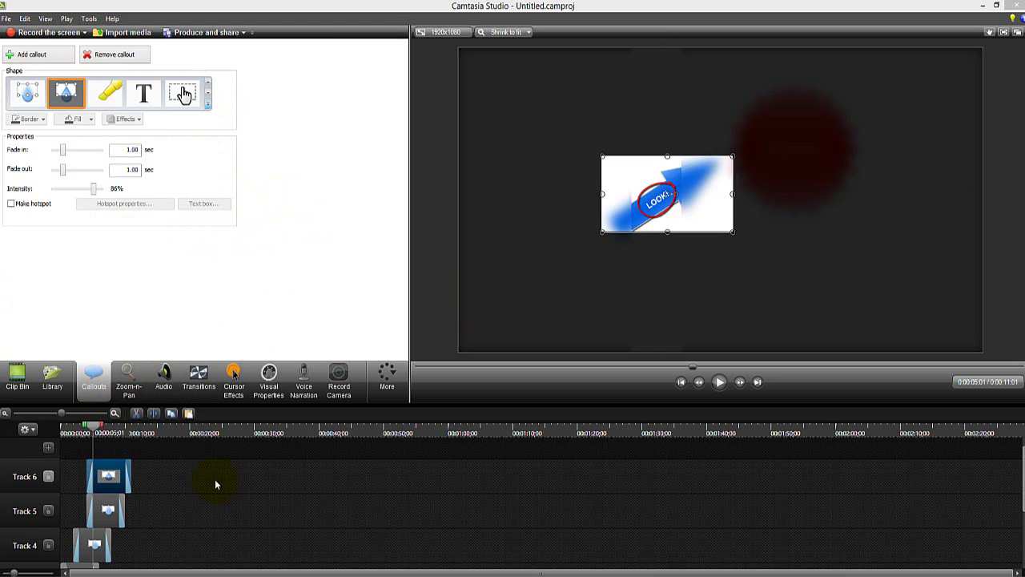
Select all callout clips across the timeline tracks and delete them
drag(195, 473, 64, 561)
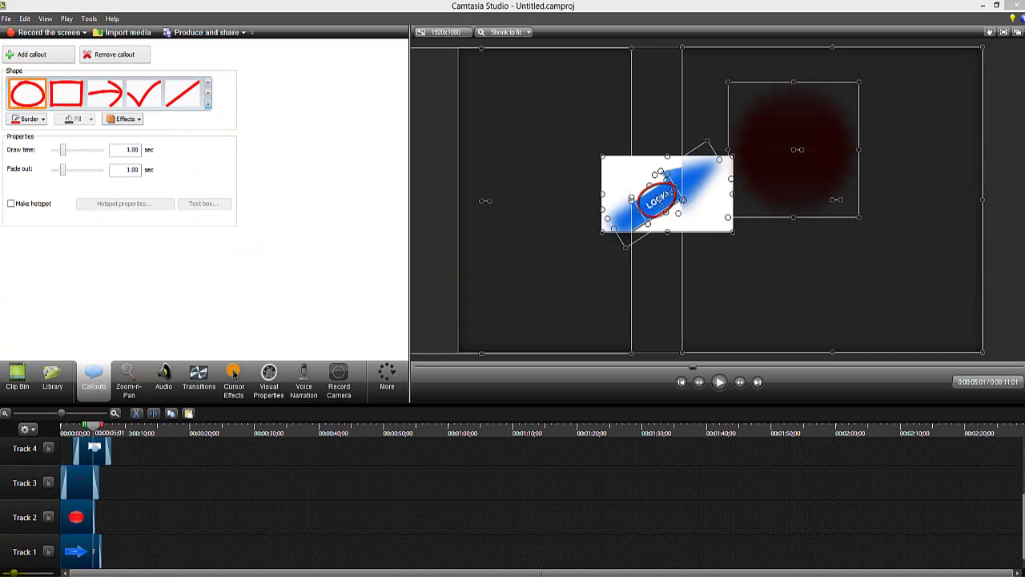
key(Delete)
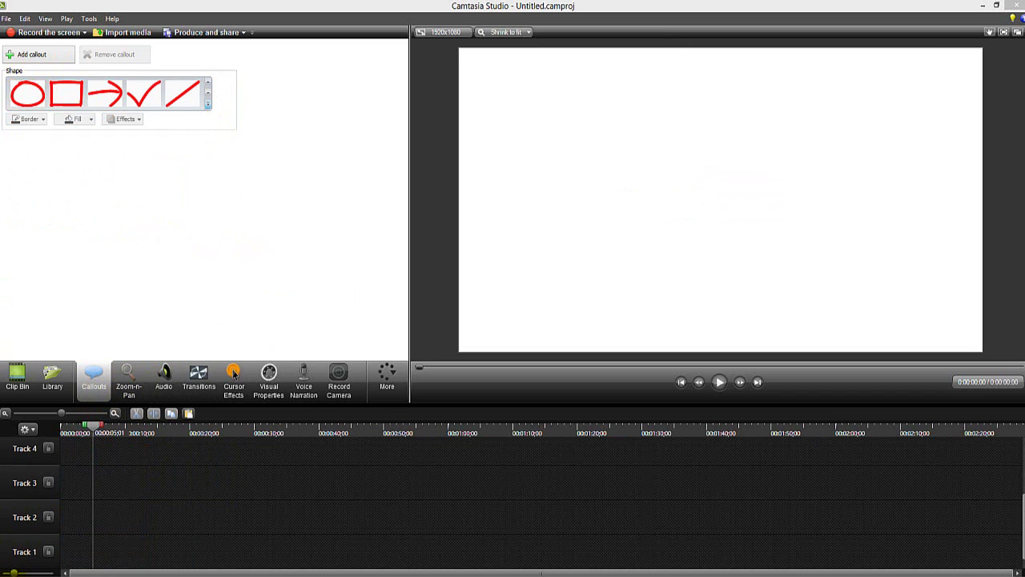
click(135, 389)
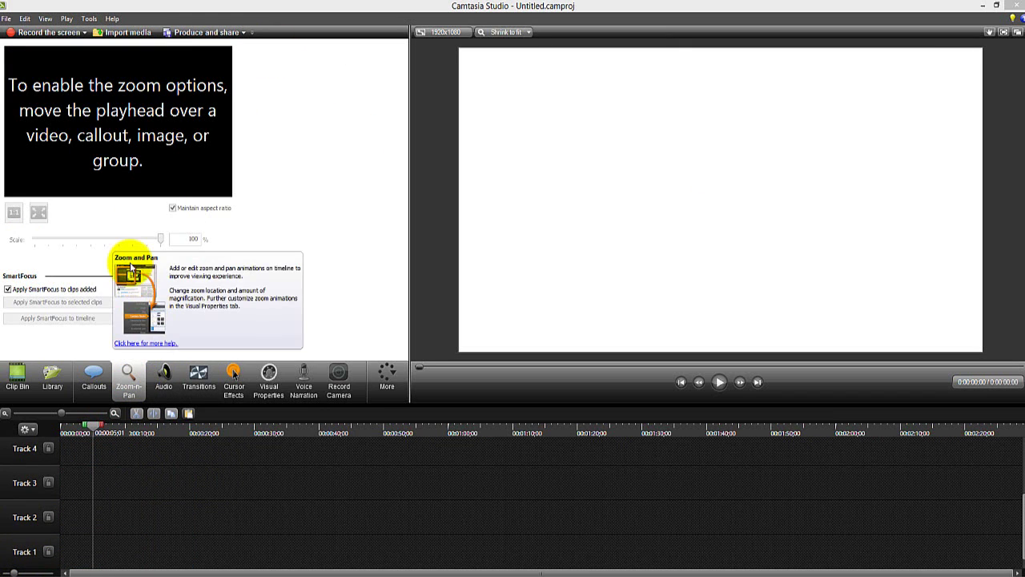
Add a callout, change it to the round text shape with one square corner, and move its clip to the start of Track 1
click(94, 375)
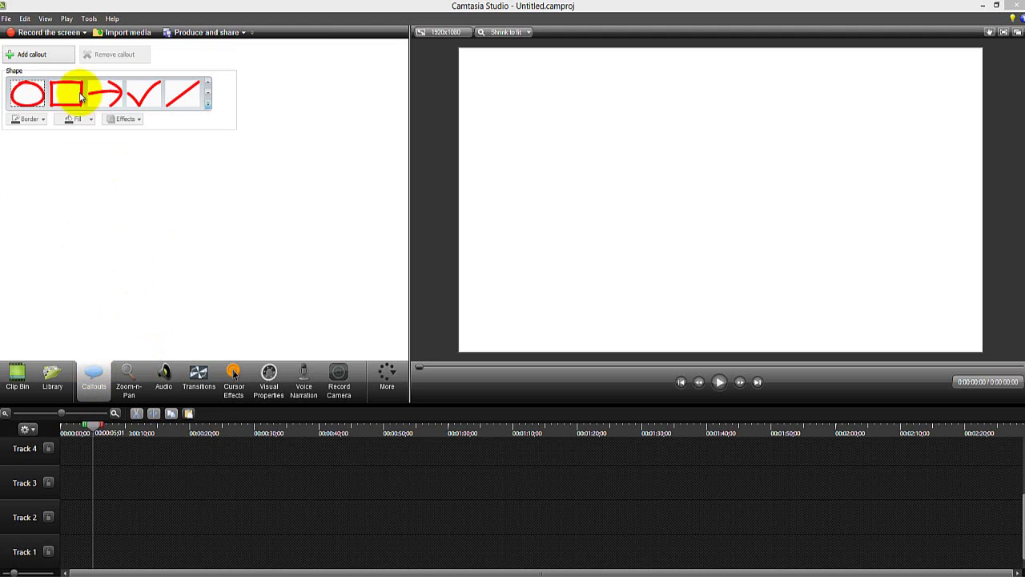
click(68, 56)
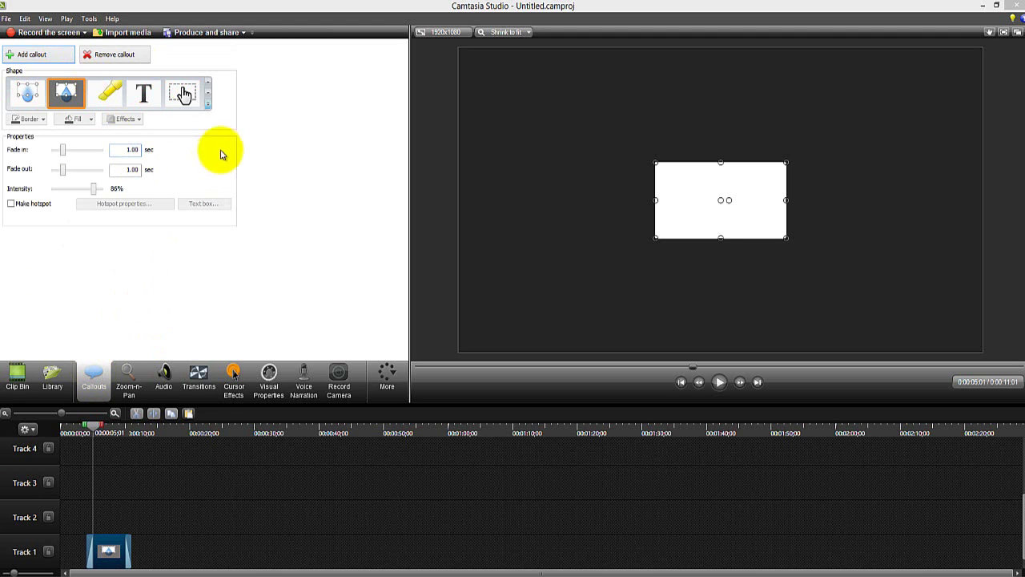
click(207, 104)
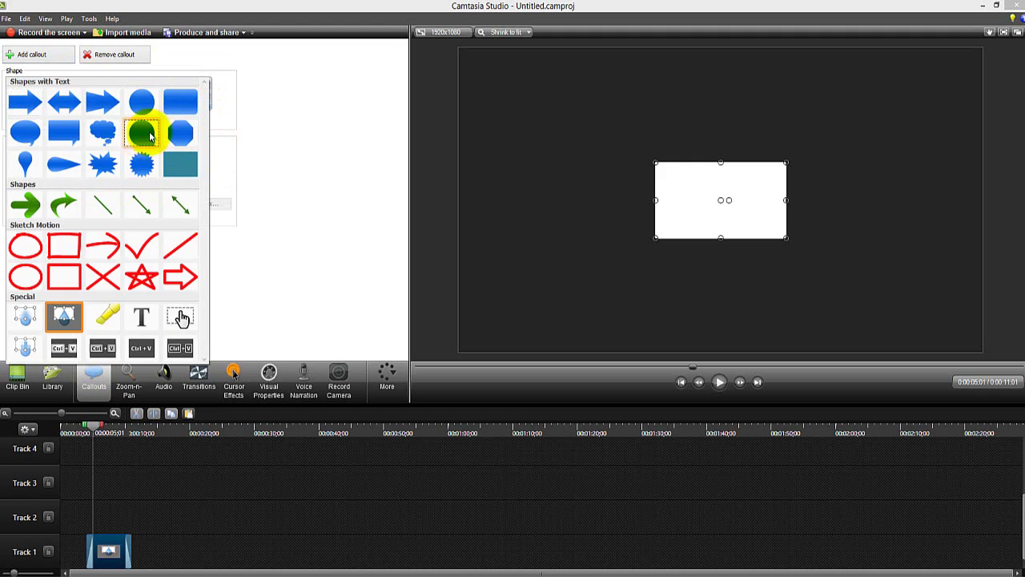
click(141, 132)
drag(112, 547, 87, 549)
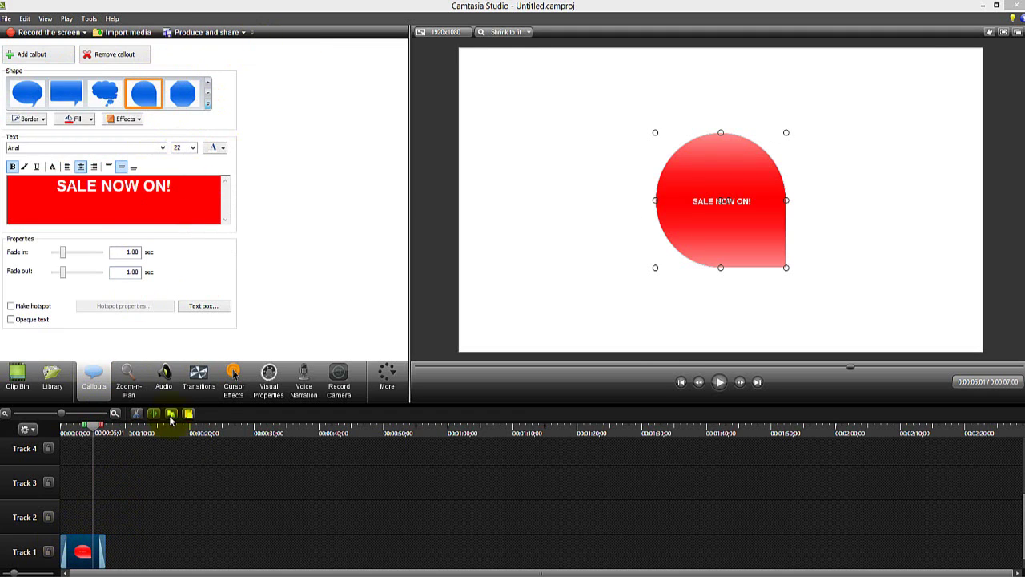
Add a Zoom-n-Pan animation at 100% scale to the "SALE NOW ON!" callout and adjust its timeline marker
click(138, 397)
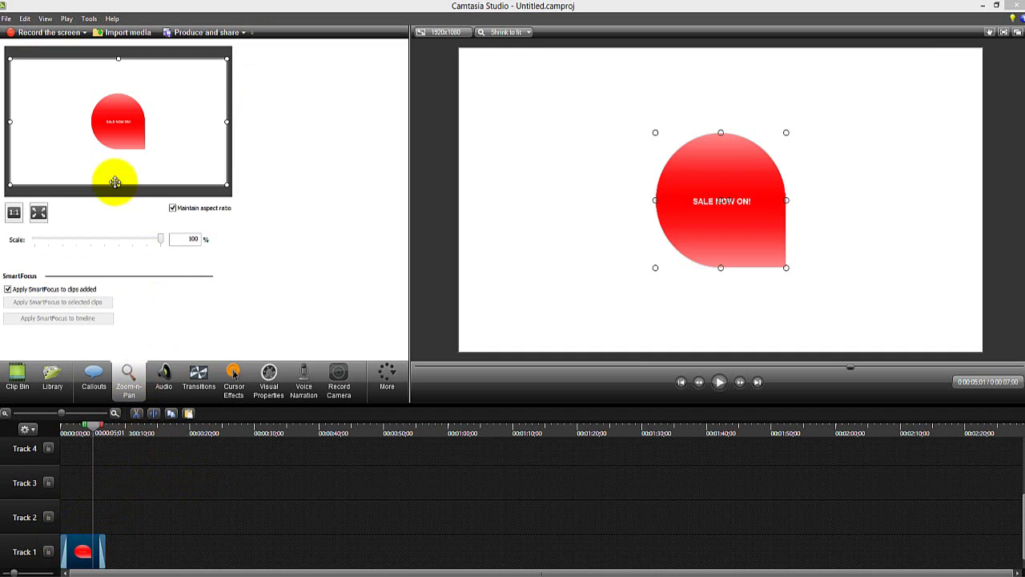
drag(160, 238, 251, 237)
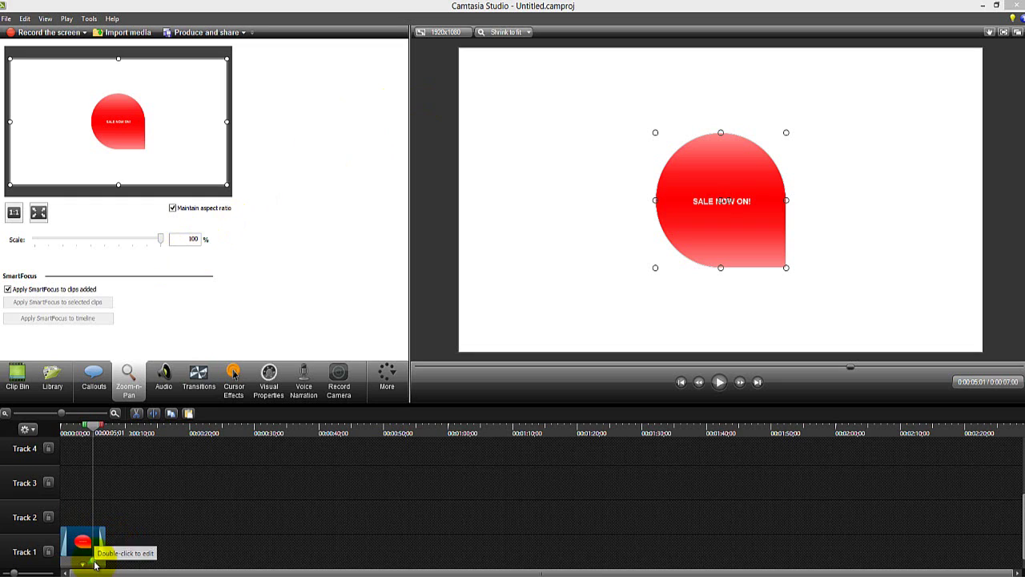
drag(100, 564, 102, 565)
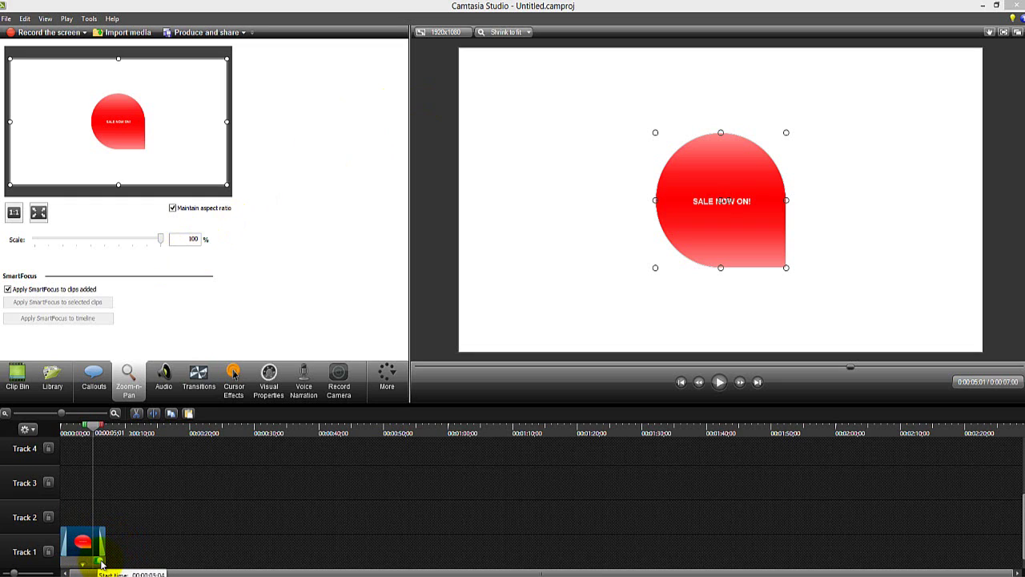
click(384, 387)
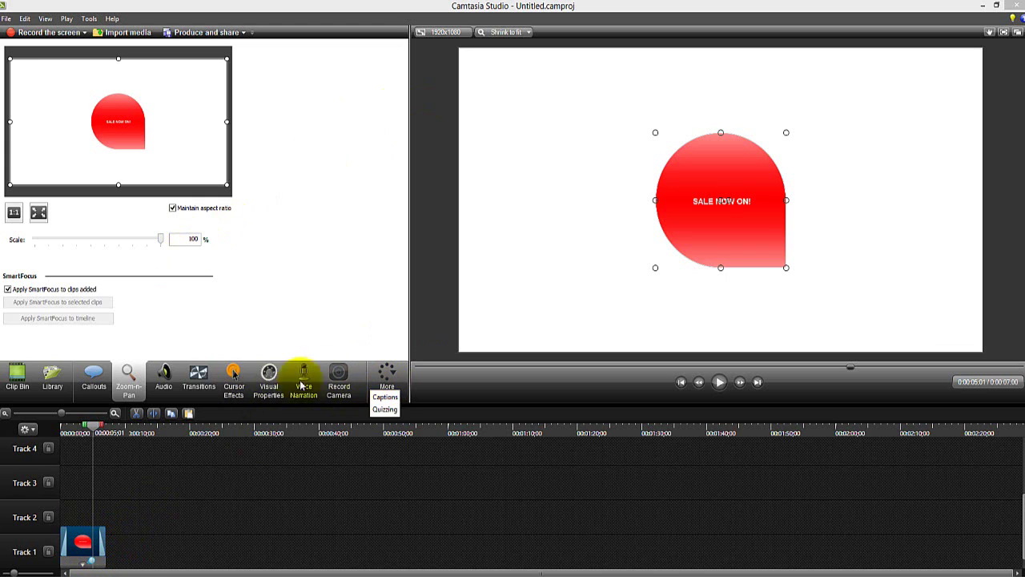
click(269, 377)
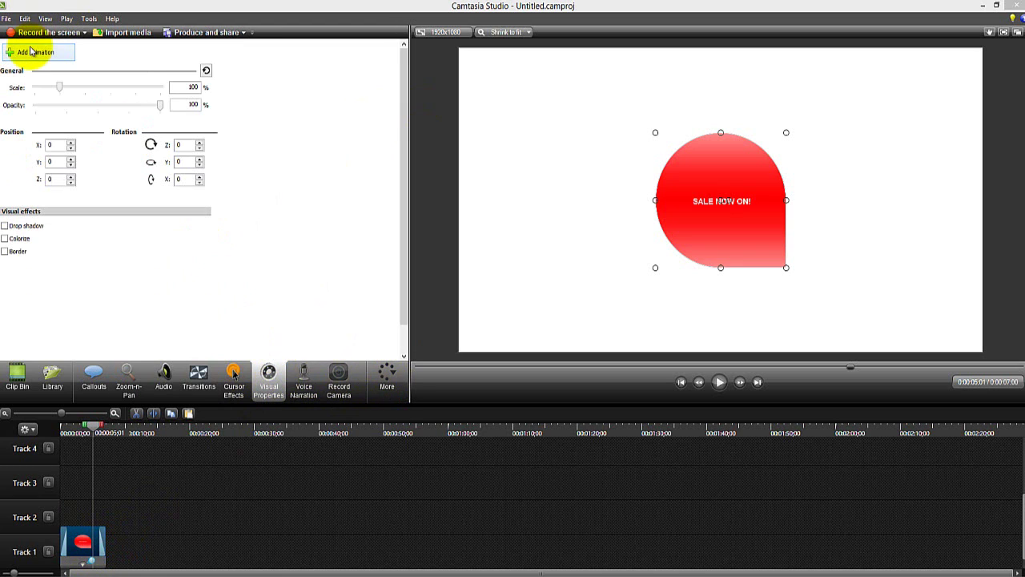
click(132, 384)
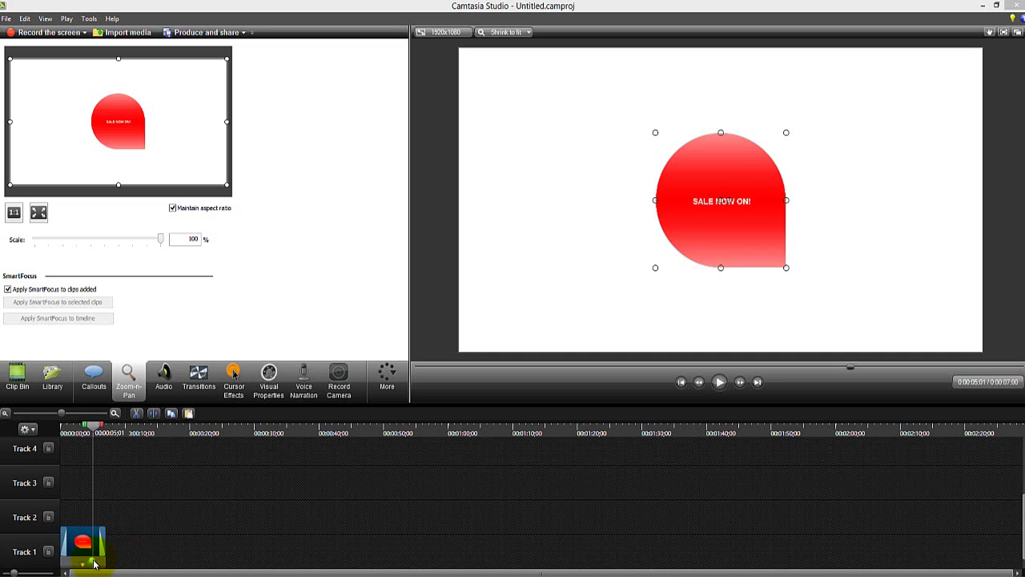
Shift the existing zoom marker earlier and add another zoom at 0:00:02:16 that scales the callout to 67%
mouse_move(92, 564)
mouse_down()
mouse_move(80, 563)
mouse_move(99, 560)
mouse_move(84, 563)
mouse_up()
drag(84, 432, 77, 433)
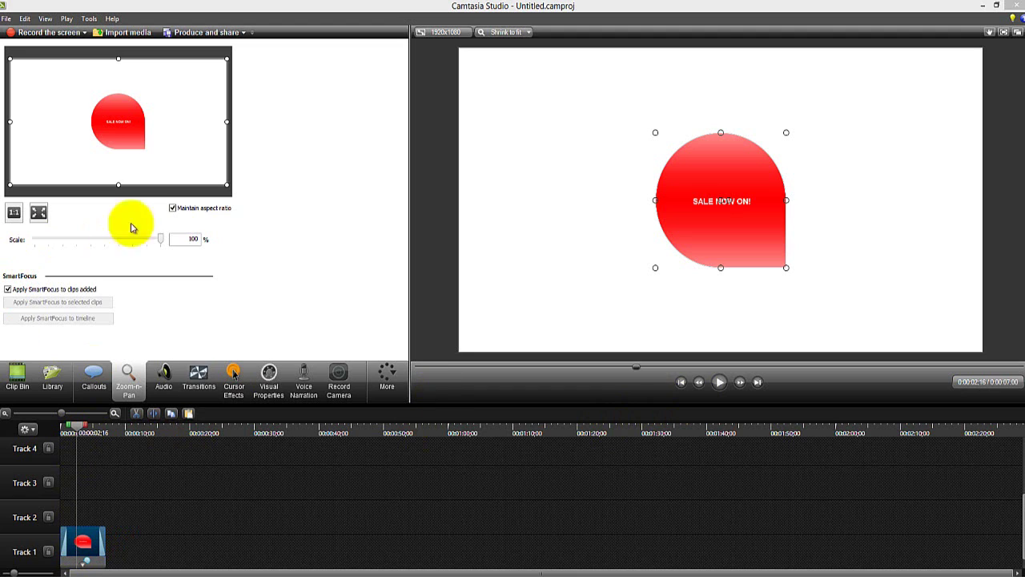
drag(161, 238, 117, 244)
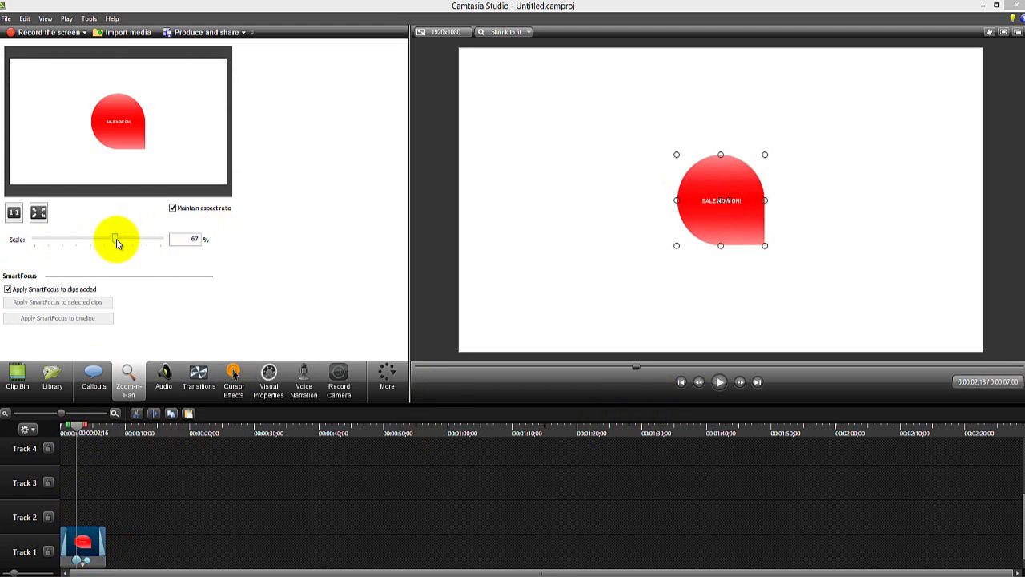
Play back the callout's zoom animation and return the playhead to the beginning of the timeline
drag(80, 426, 67, 427)
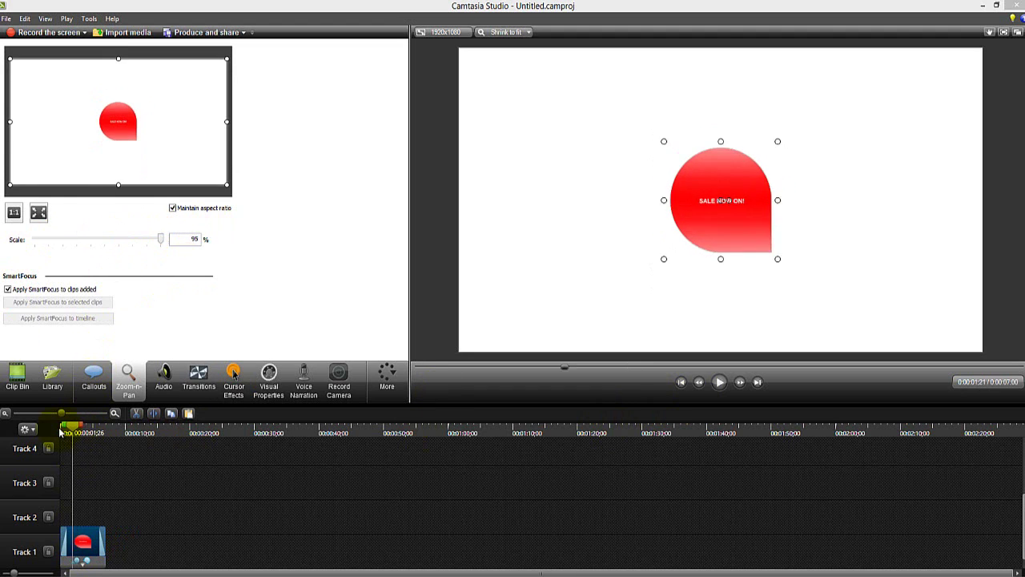
click(719, 382)
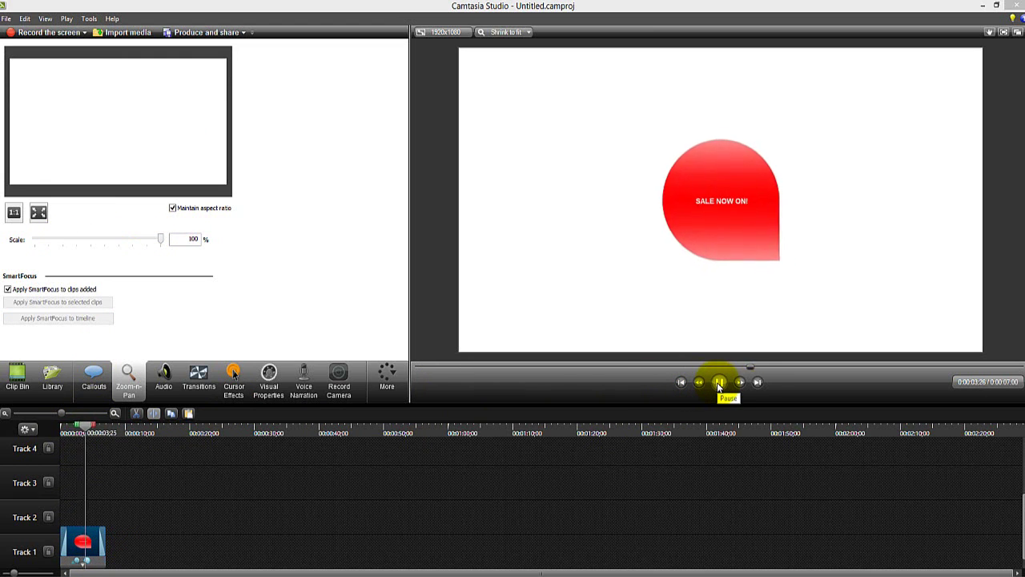
click(719, 382)
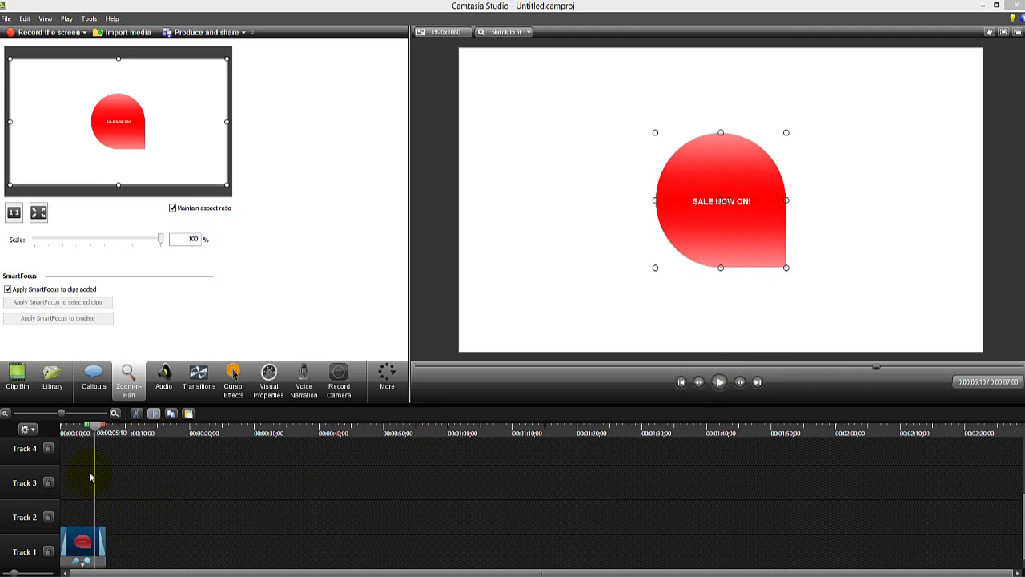
click(83, 431)
drag(84, 431, 27, 425)
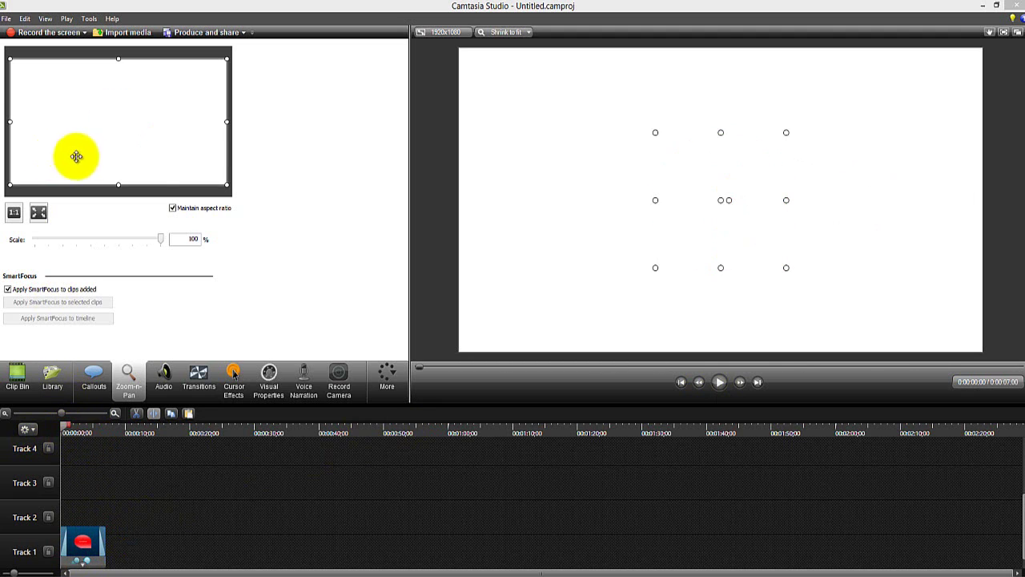
Delete the "SALE NOW ON!" callout clip from Track 1
click(81, 549)
click(186, 364)
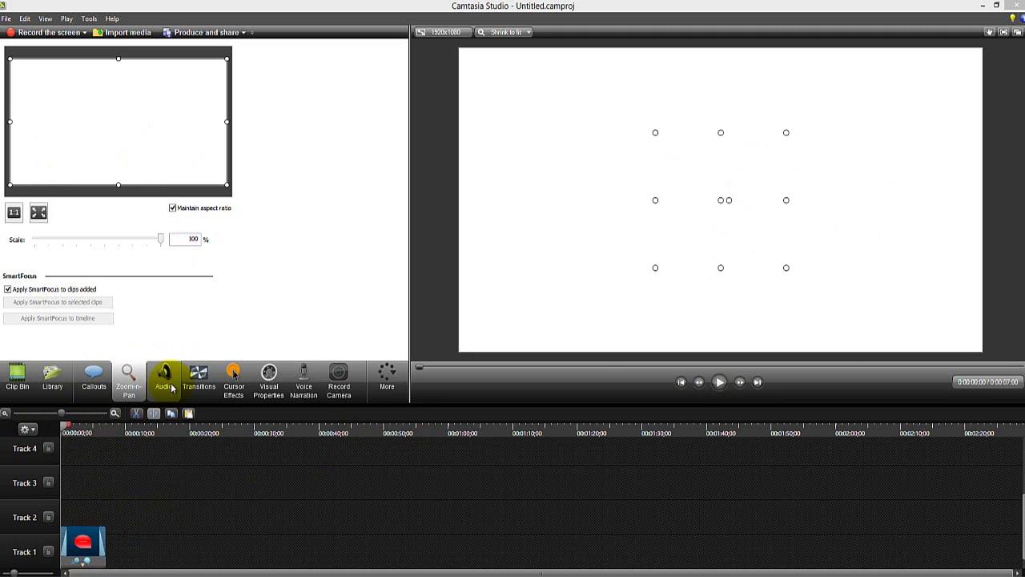
mouse_move(171, 389)
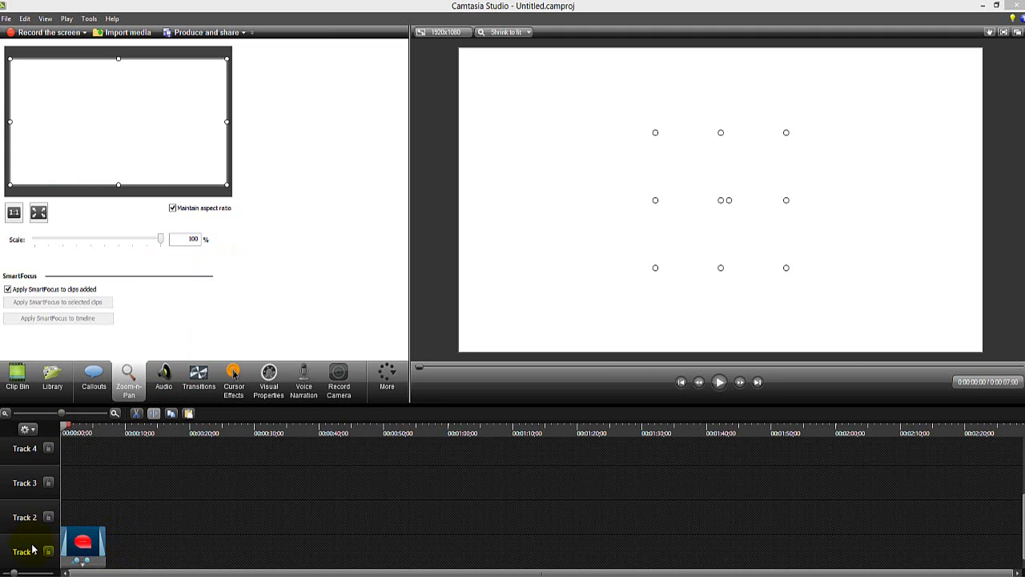
key(Delete)
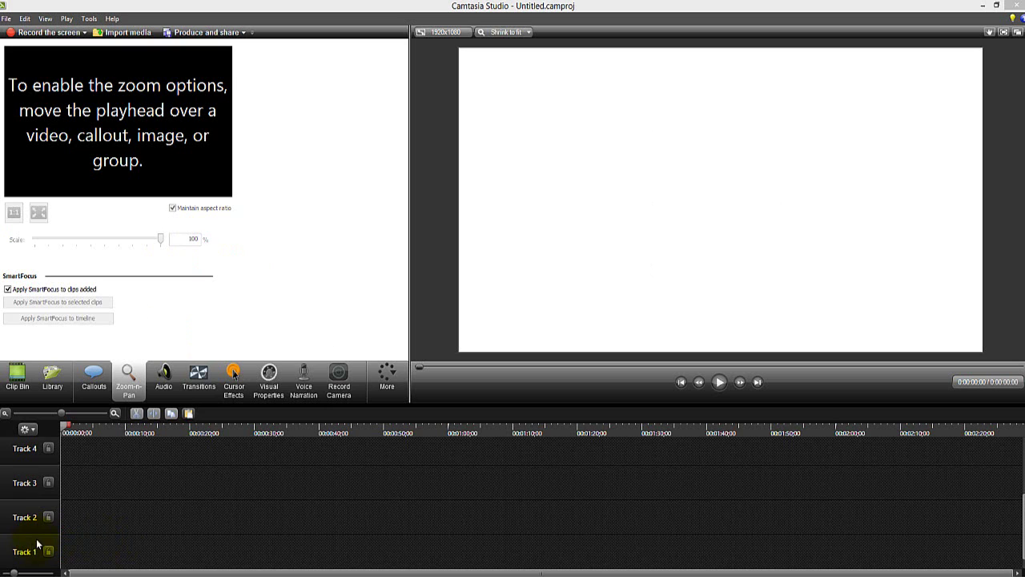
Permanently delete the file dumb song.wav from the 100MEDIA folder while choosing media to import
click(128, 33)
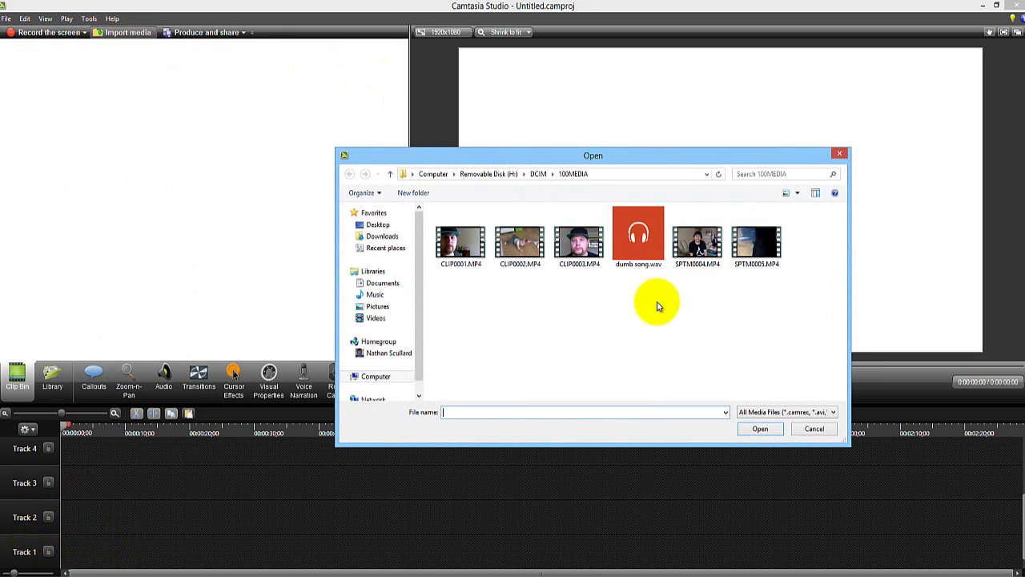
click(642, 232)
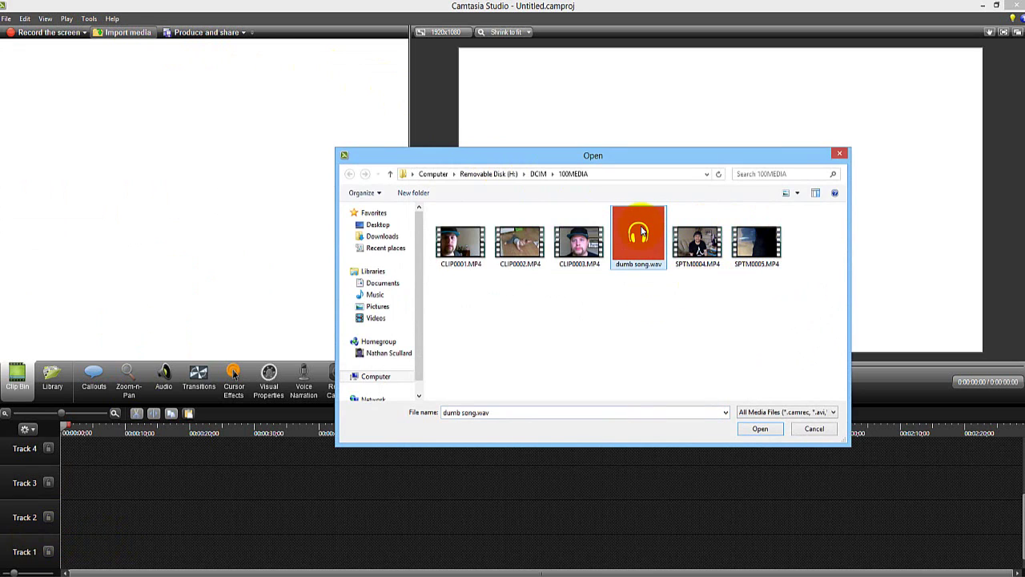
key(Delete)
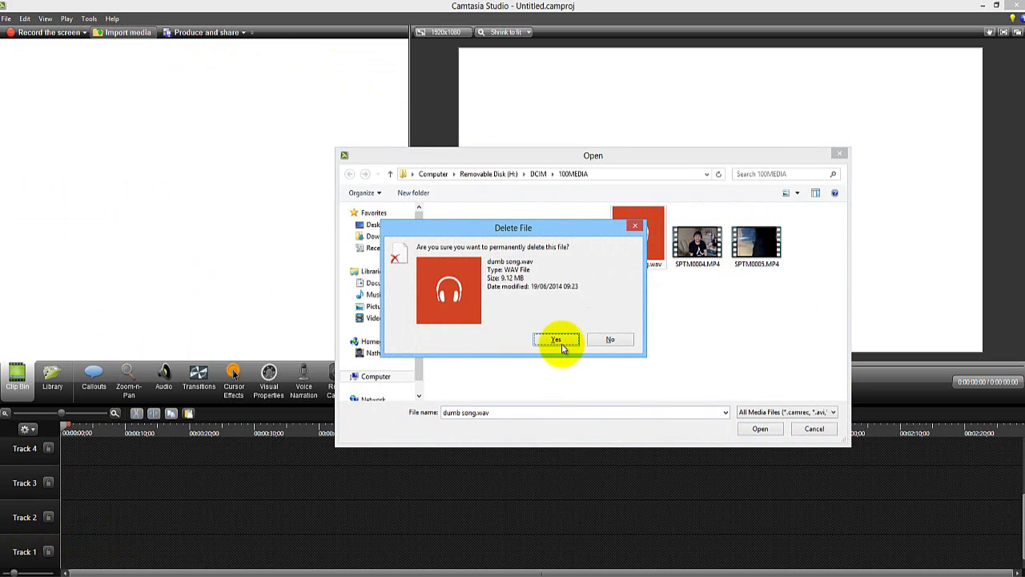
click(561, 343)
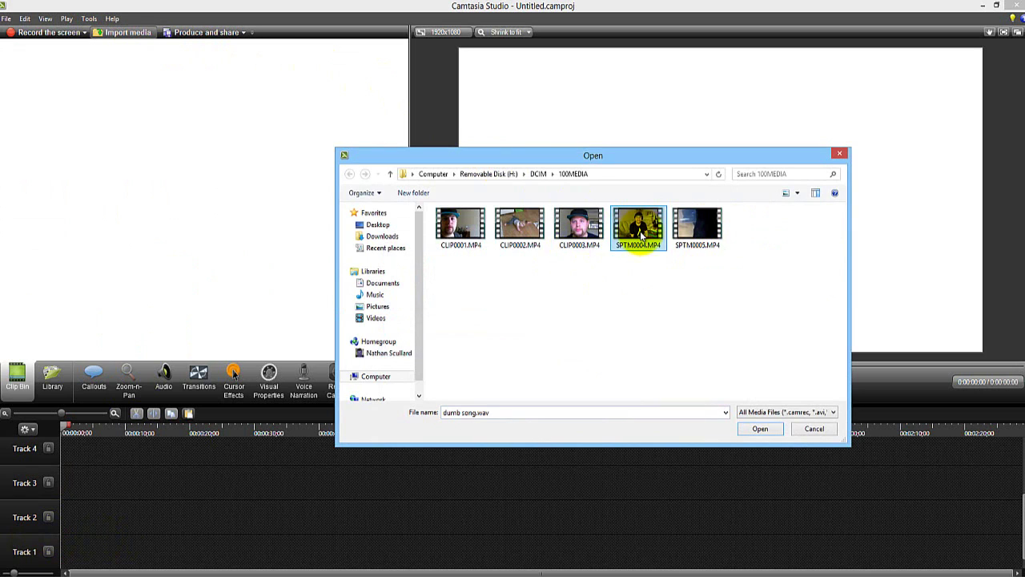
Import the video CLIP0003.MP4 and place it at the start of Track 1
double_click(594, 232)
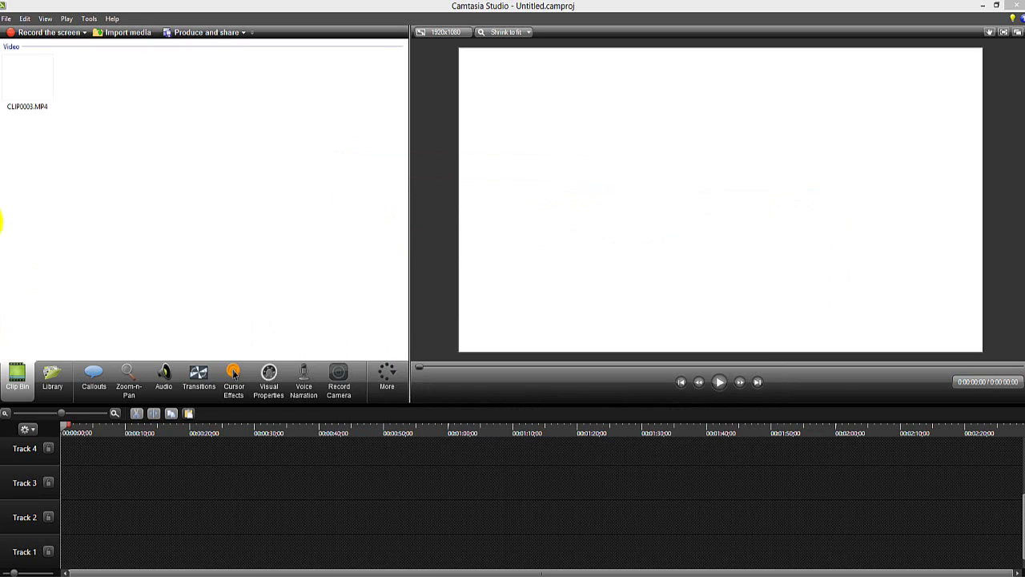
click(28, 76)
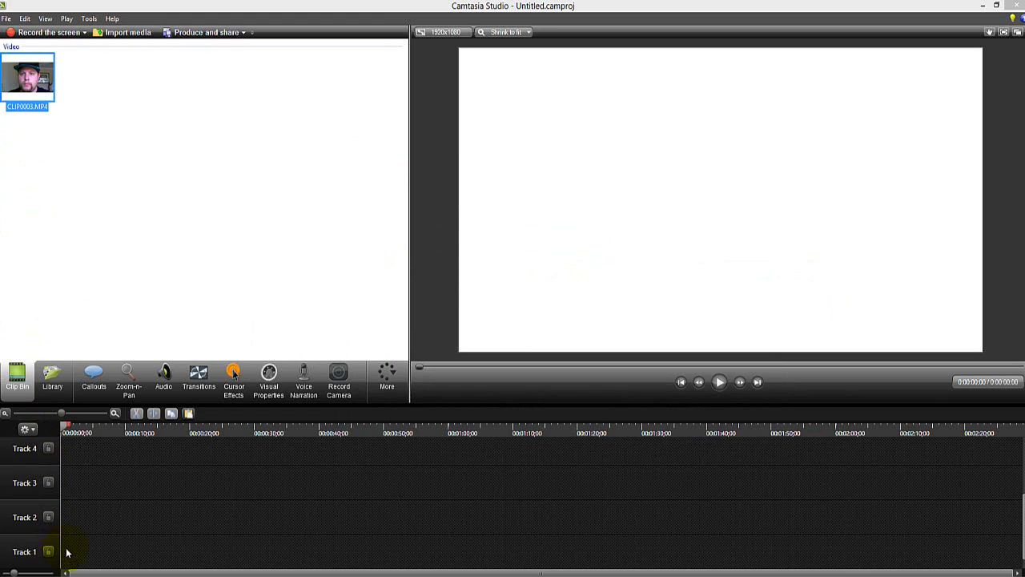
drag(67, 551, 69, 551)
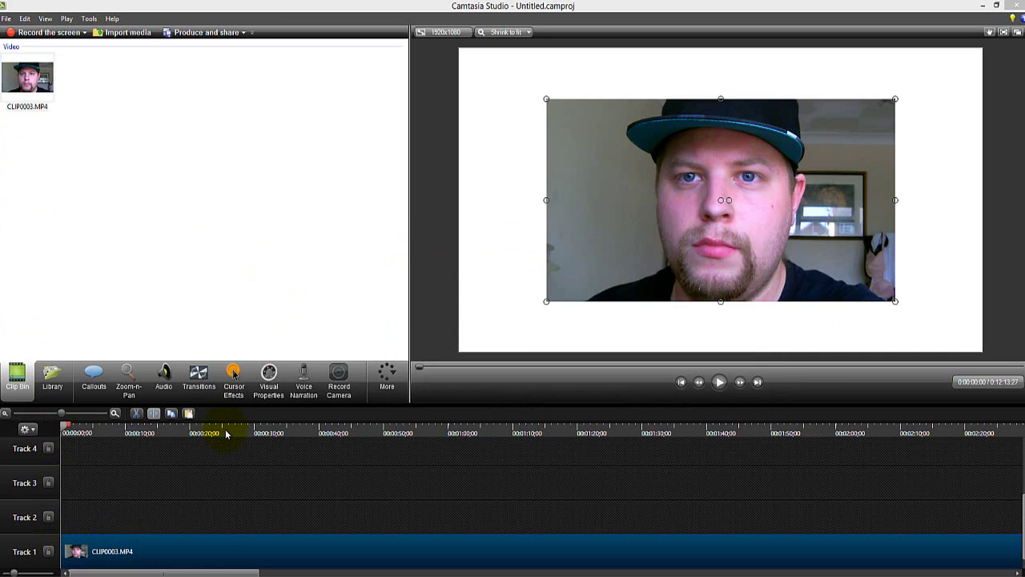
Enlarge the CLIP0003.MP4 video from both opposite corners so it fills the whole canvas
drag(547, 99, 463, 83)
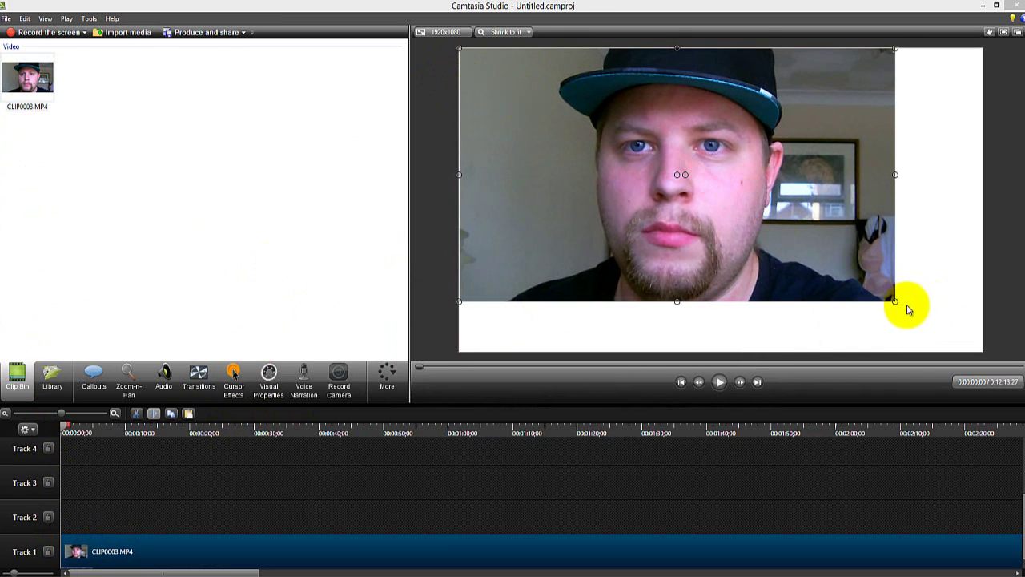
drag(894, 301, 982, 352)
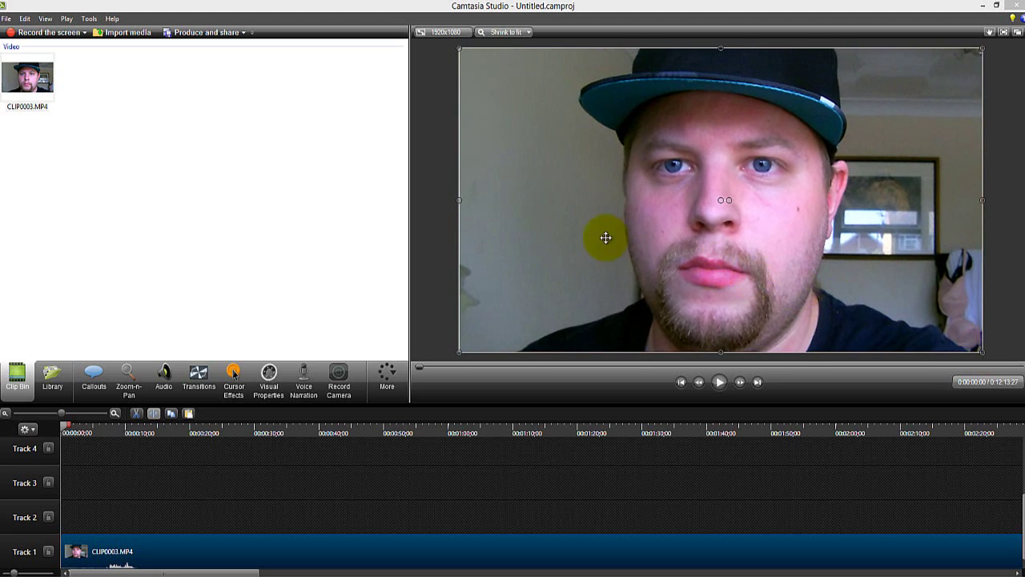
Play back about the first ten seconds of CLIP0003.MP4 in the preview
click(721, 382)
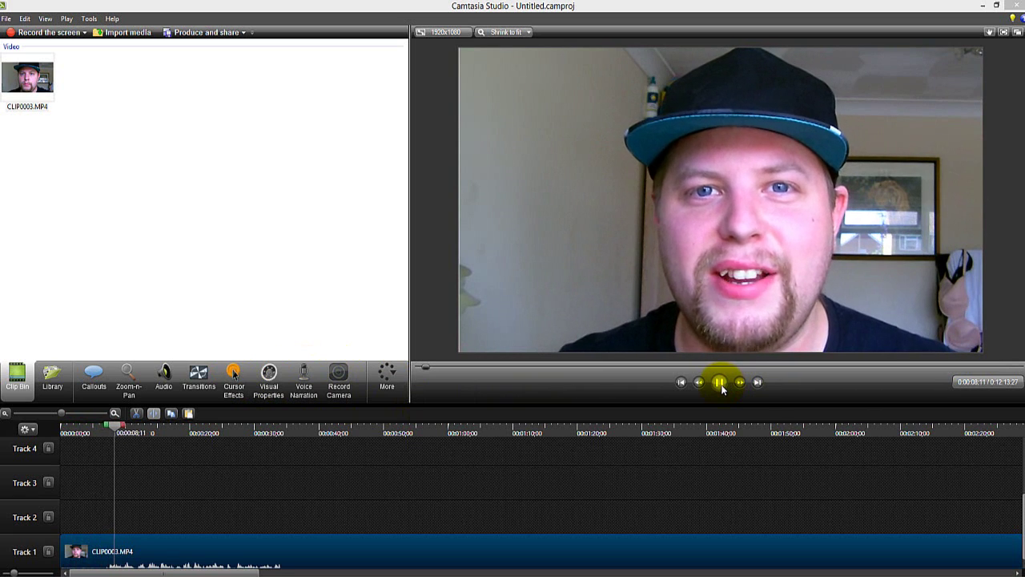
click(720, 383)
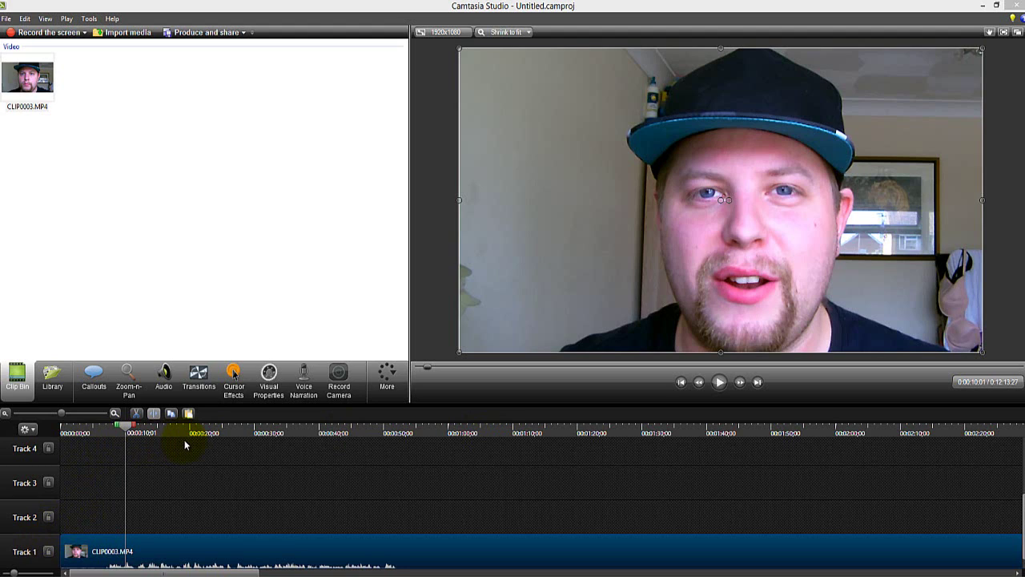
Raise the audio level of CLIP0003.MP4 on Track 1, and try the Volume down, Volume up and Silence adjustments on it
click(164, 382)
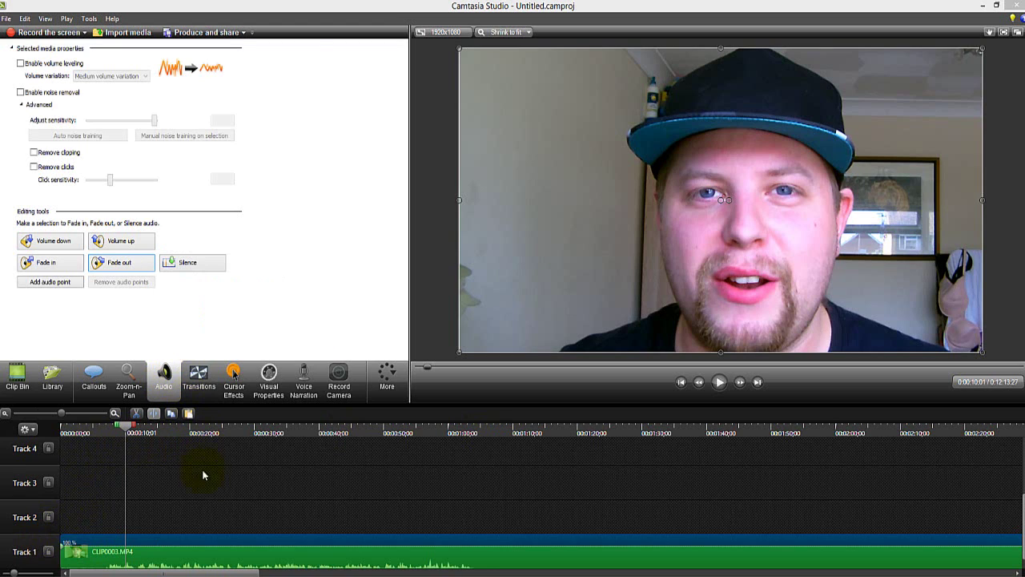
mouse_move(167, 547)
mouse_down()
mouse_move(163, 561)
mouse_move(163, 538)
mouse_up()
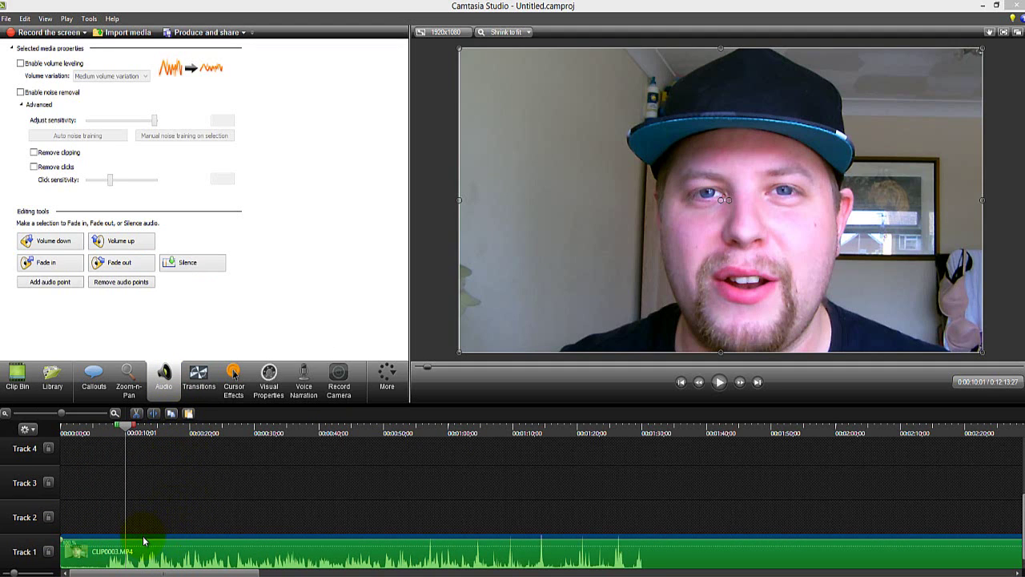
click(58, 245)
click(119, 240)
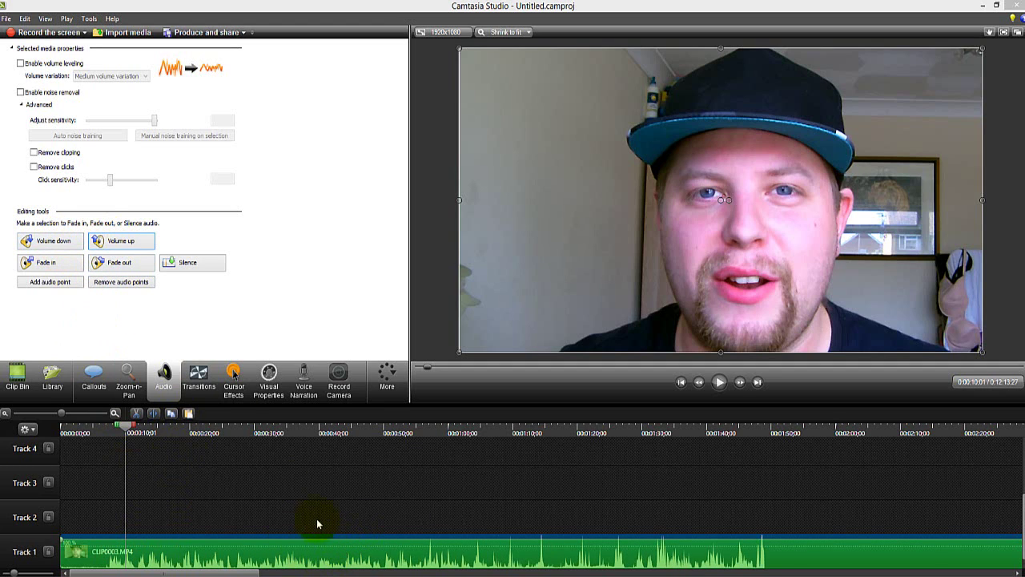
click(198, 268)
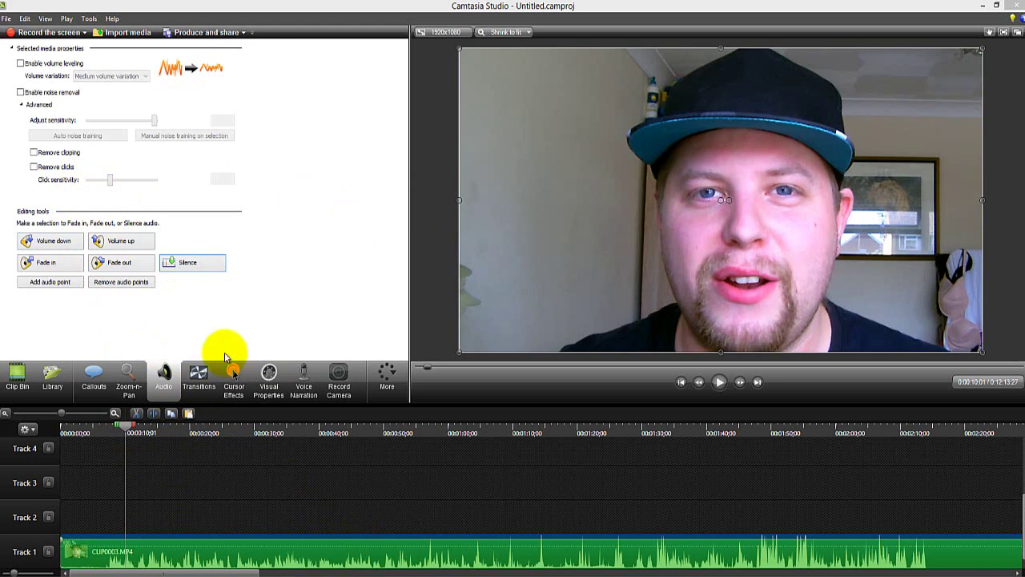
Enable noise removal on CLIP0003.MP4 with clipping and click removal included, and run auto noise training
click(21, 93)
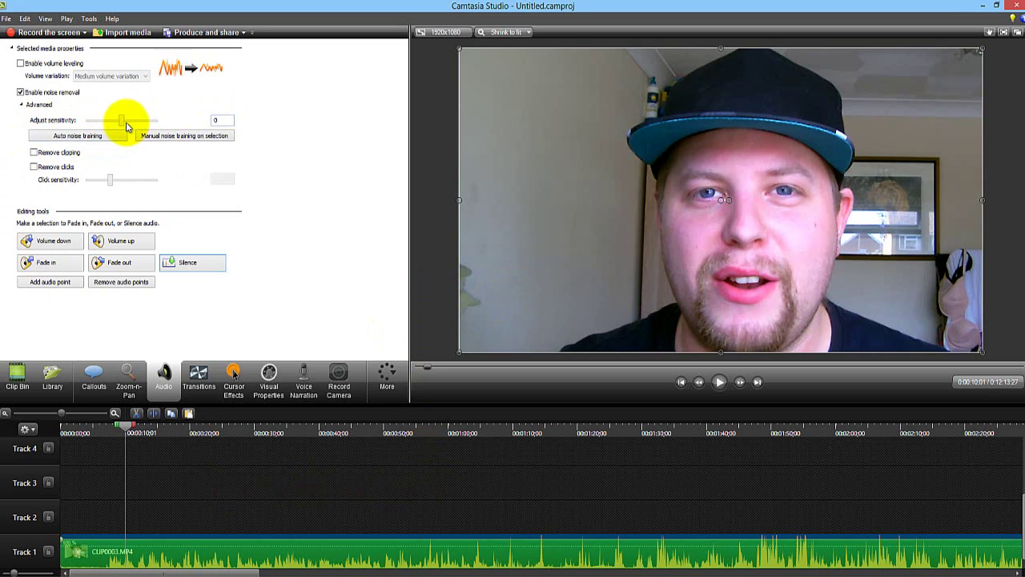
click(34, 152)
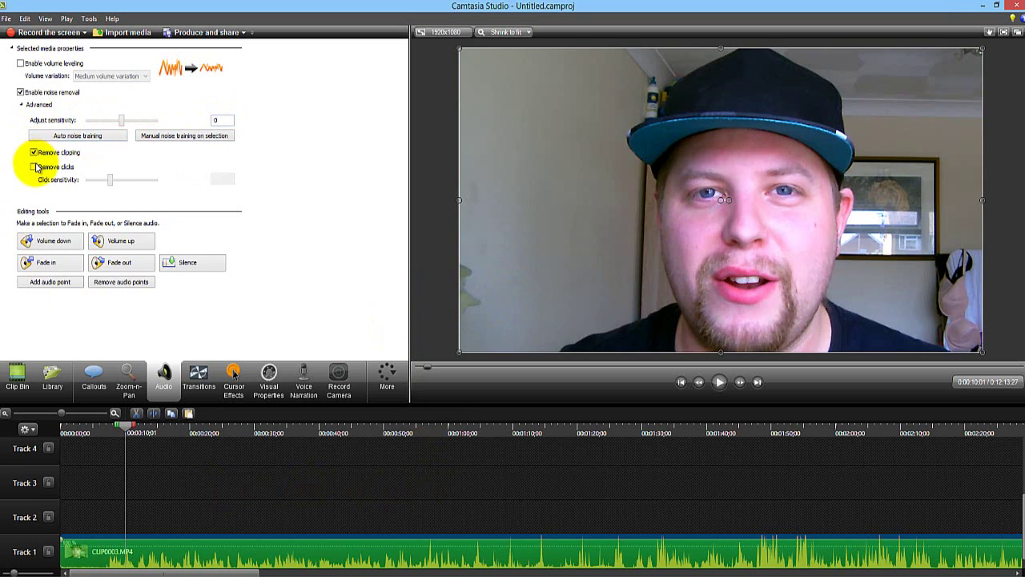
click(34, 166)
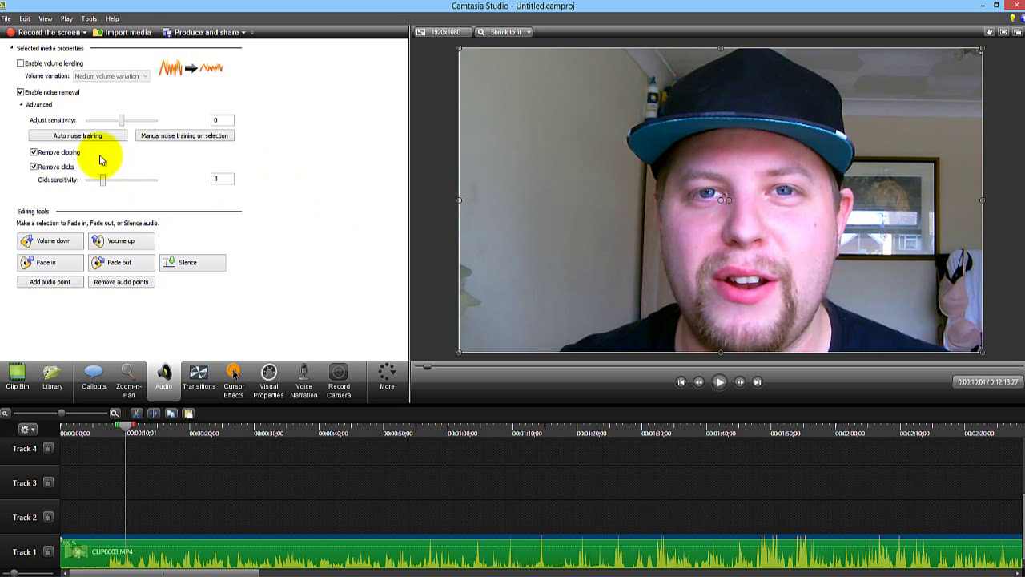
click(80, 135)
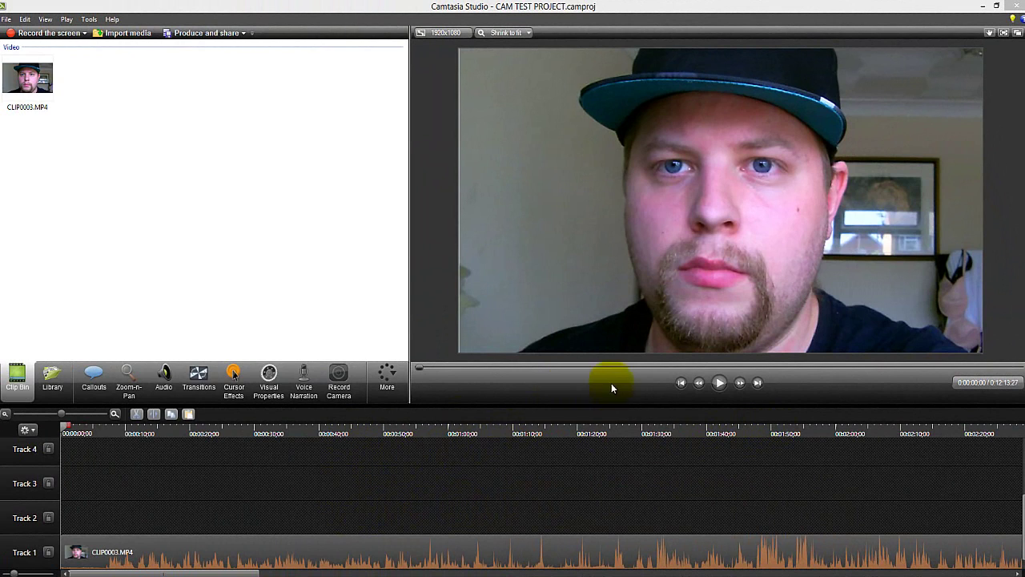
Play the clip from about 7 seconds to check its cleaned audio
click(114, 432)
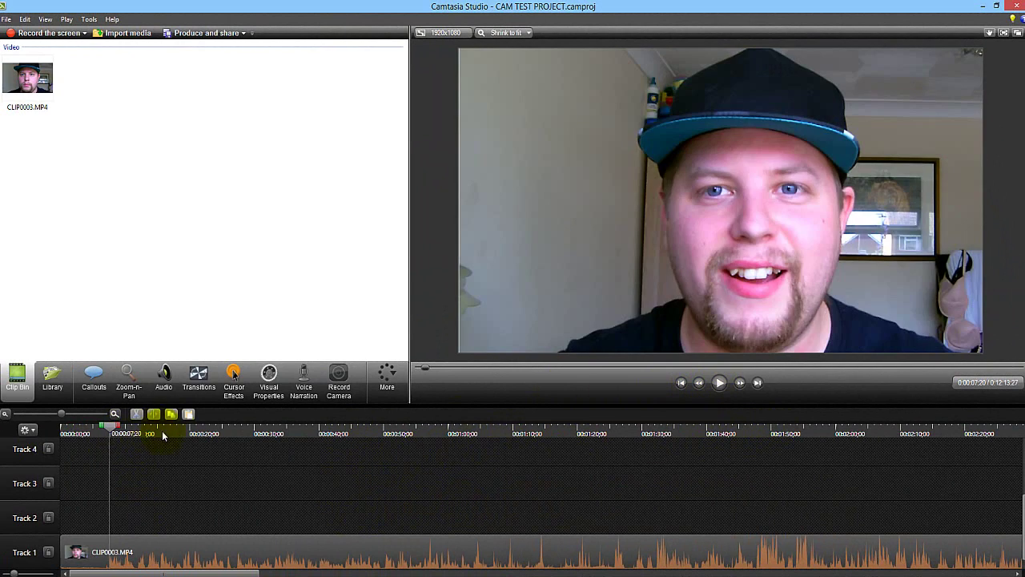
click(720, 384)
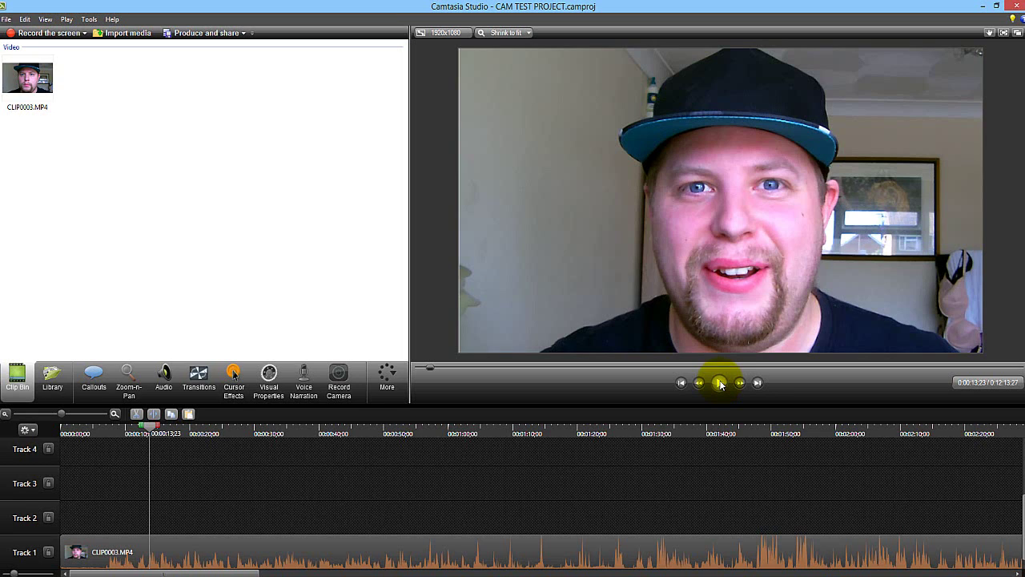
Enable volume leveling with low volume variation on CLIP0003.MP4 and raise its audio level on Track 1
click(158, 386)
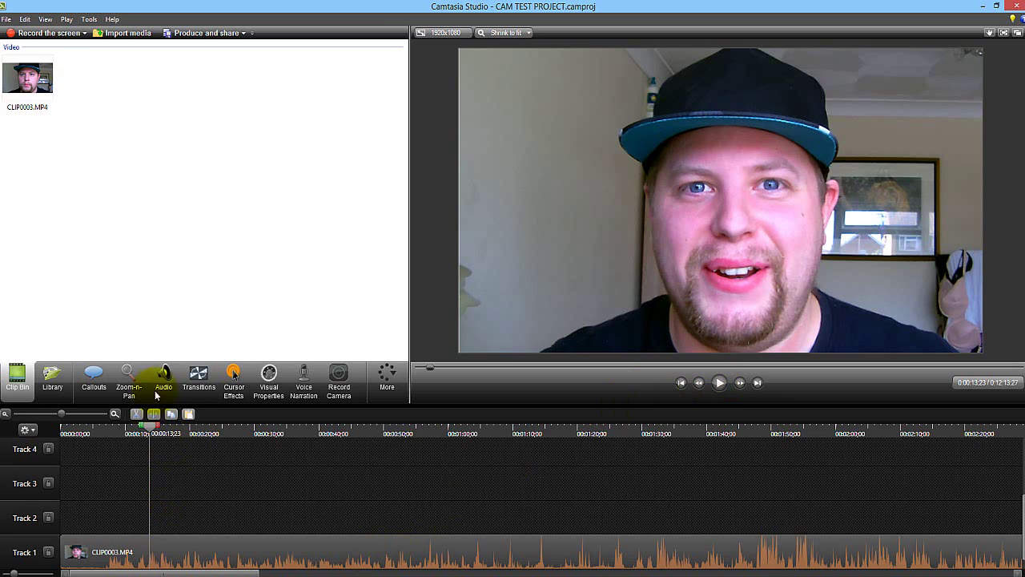
click(144, 550)
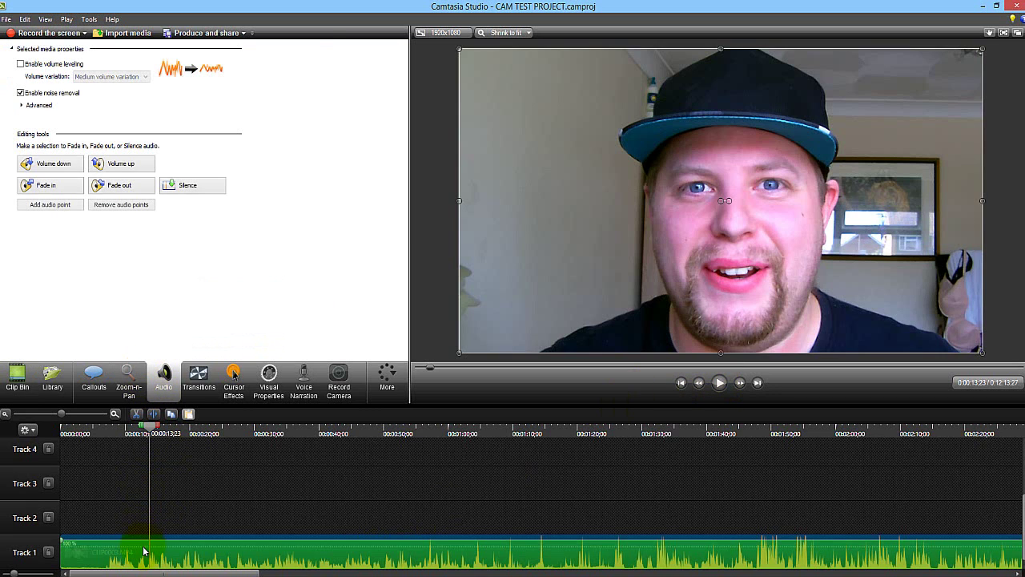
click(20, 64)
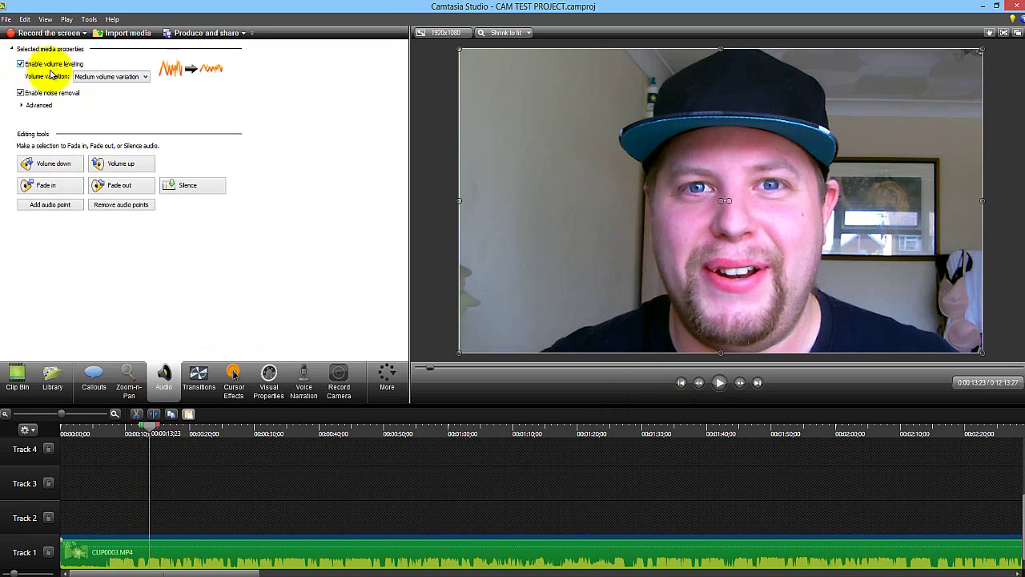
click(121, 79)
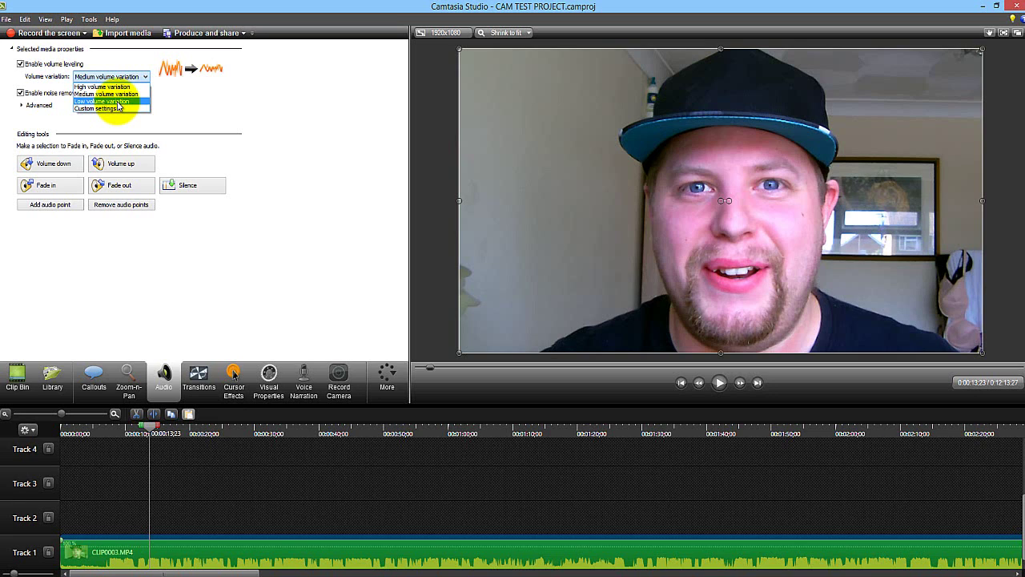
click(117, 102)
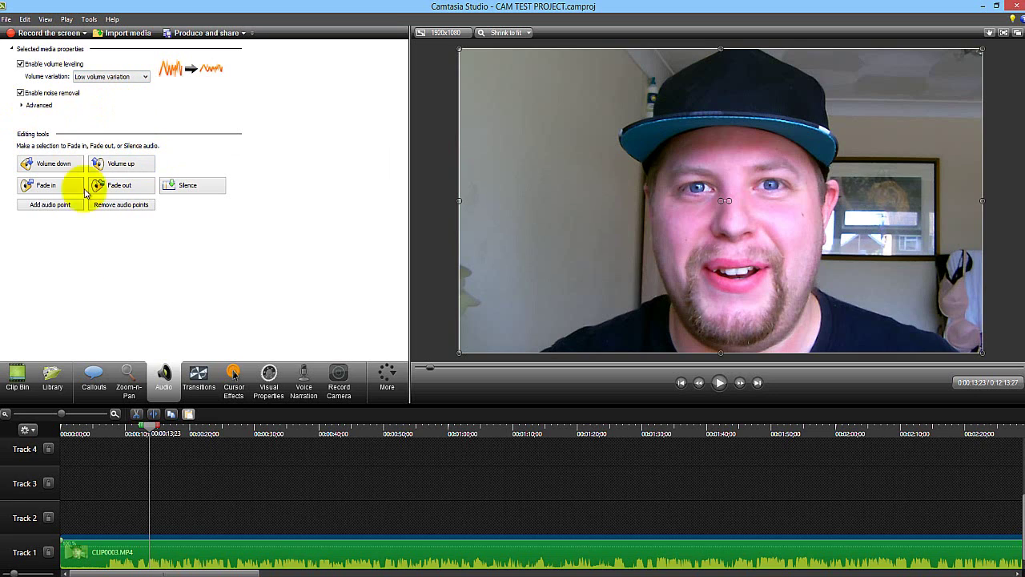
drag(114, 552, 127, 536)
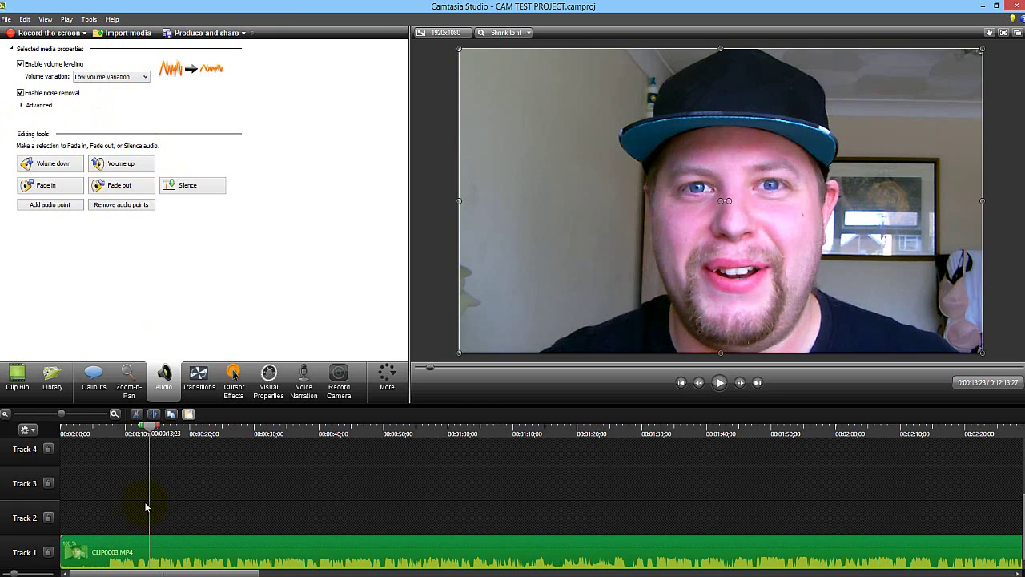
Play two short stretches near the clip's start to check the leveled sound, and show the advanced noise removal settings
click(719, 382)
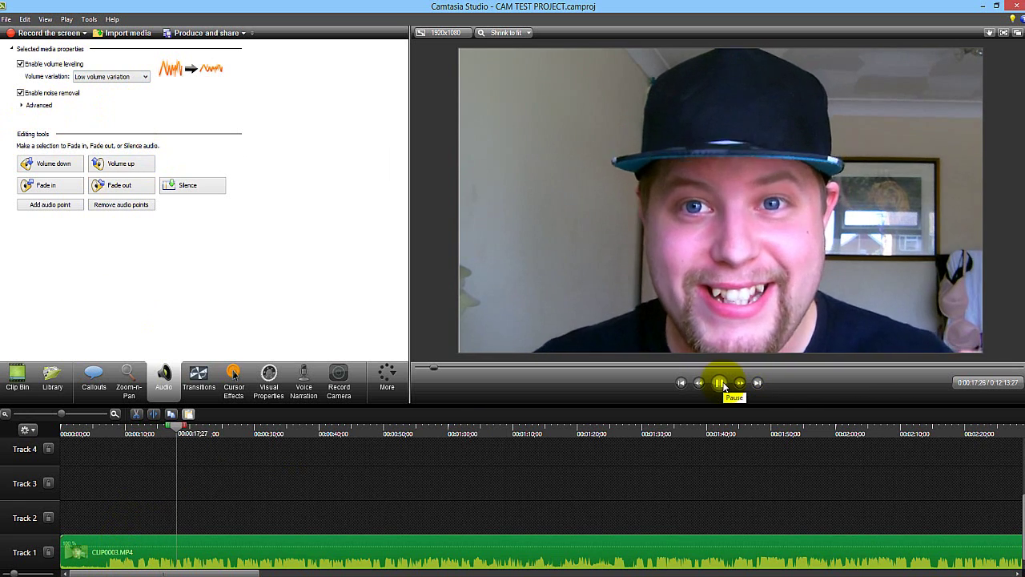
click(719, 382)
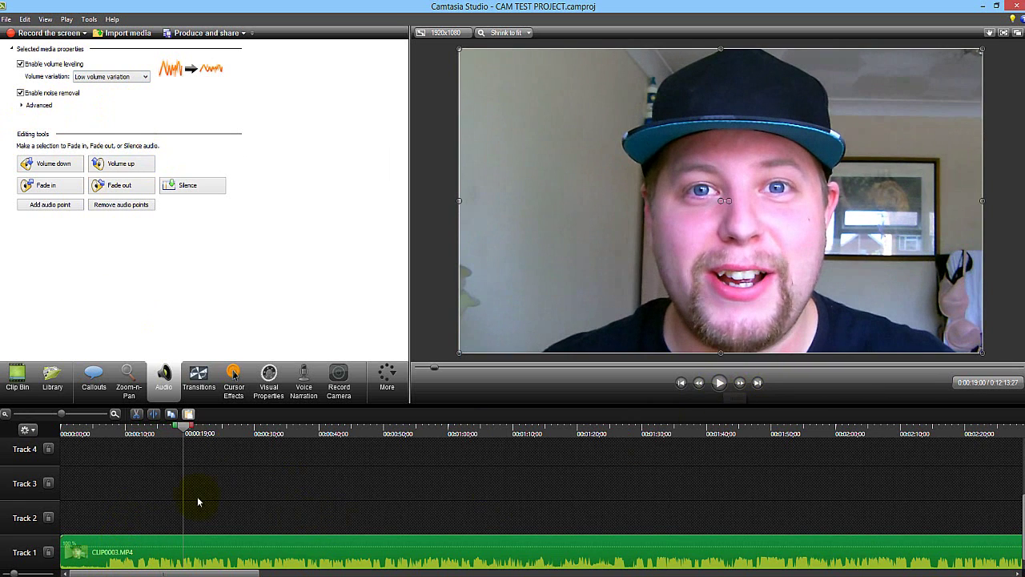
click(115, 439)
click(719, 382)
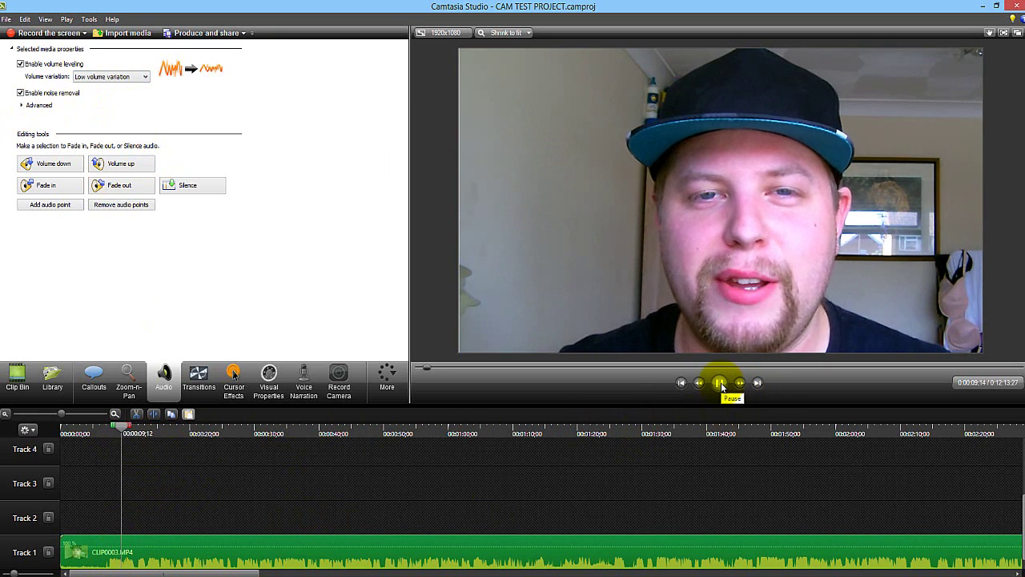
click(719, 382)
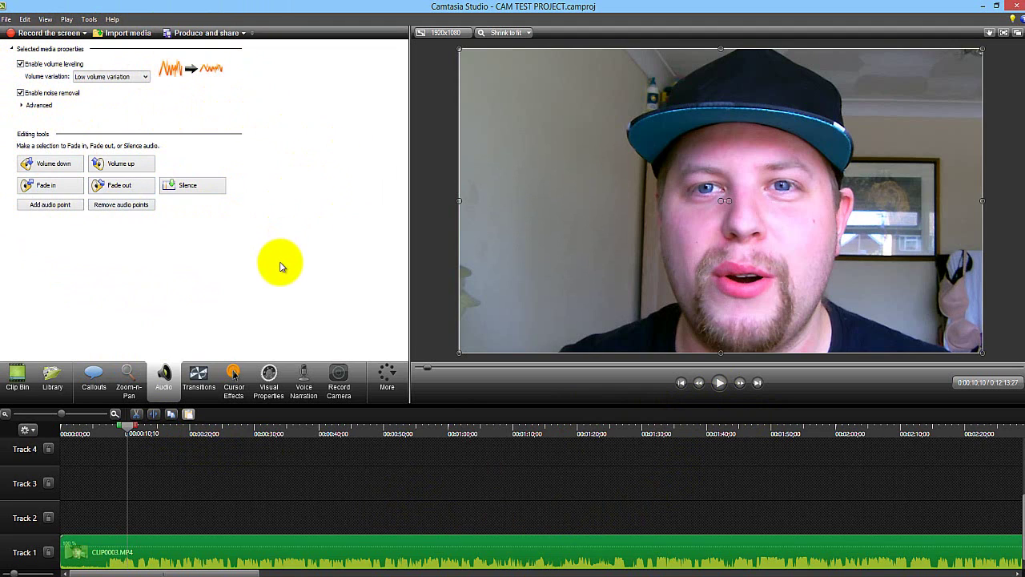
click(32, 107)
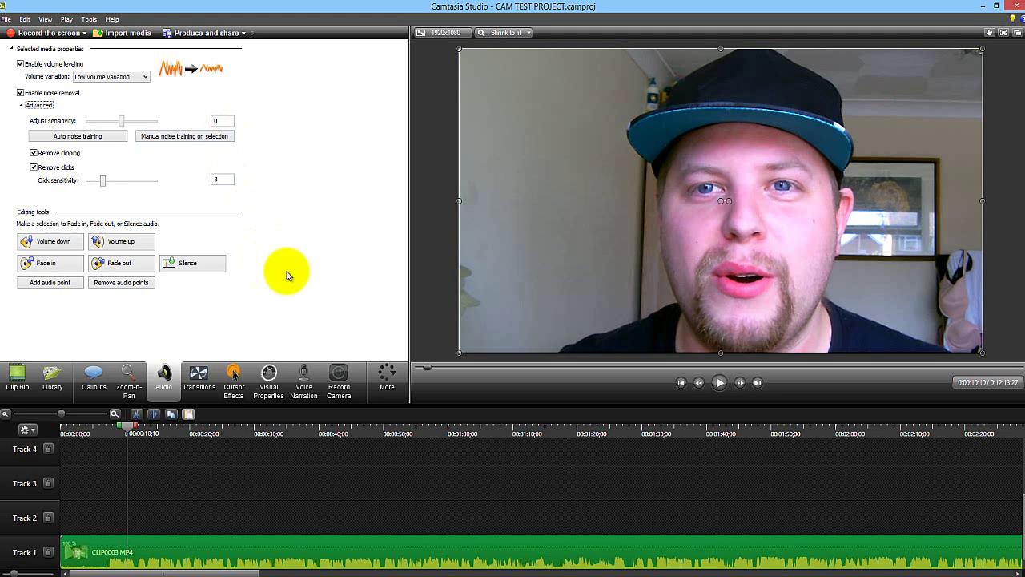
Look through the available transitions and view the cursor effects options for the clip
click(200, 374)
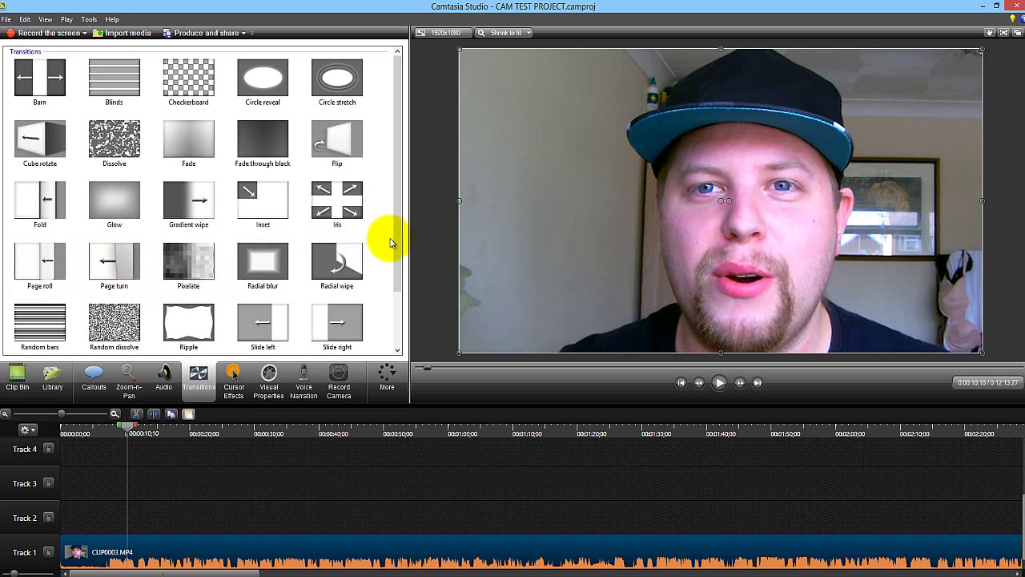
drag(395, 239, 320, 298)
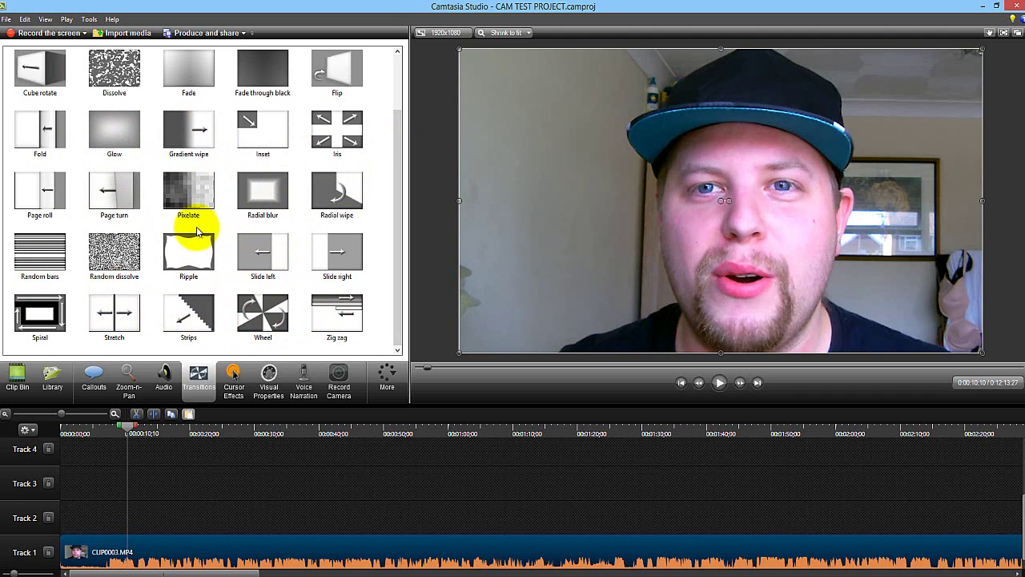
click(236, 388)
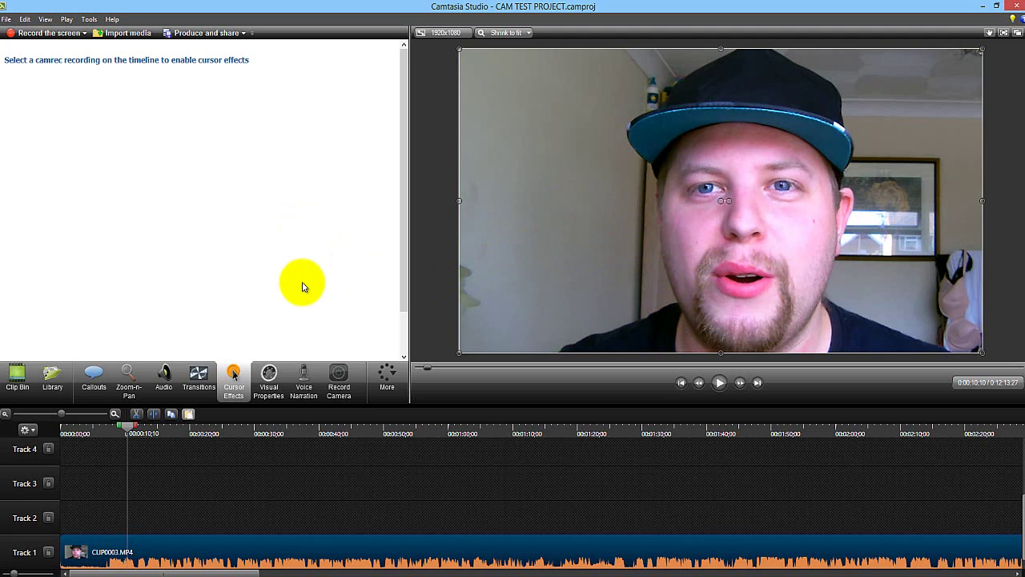
Set the scale of CLIP0003.MP4 to 100% in its visual properties
click(269, 375)
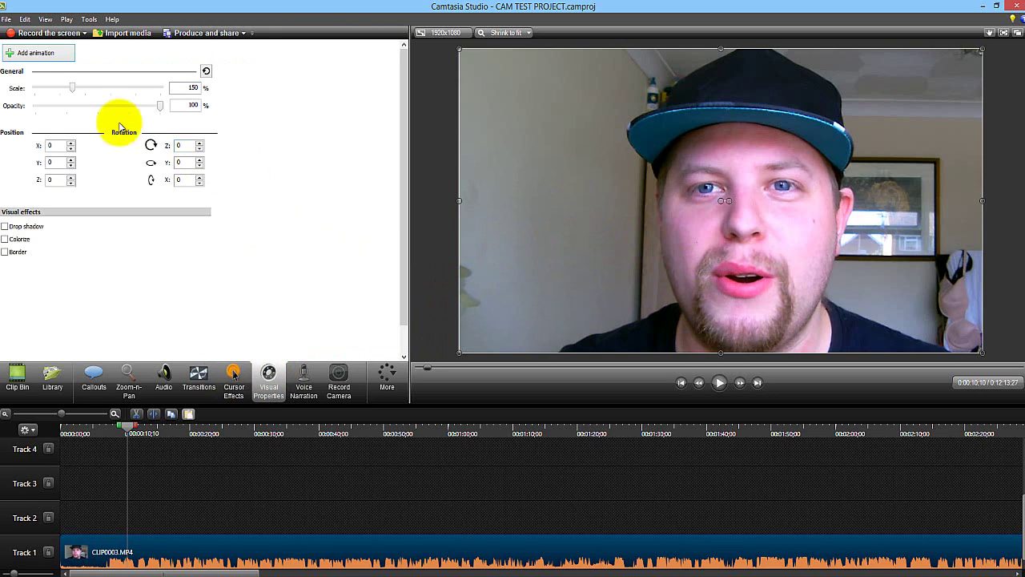
mouse_move(74, 93)
mouse_down()
mouse_move(91, 91)
mouse_move(40, 93)
mouse_move(228, 94)
mouse_move(61, 99)
mouse_move(74, 88)
mouse_up()
double_click(183, 88)
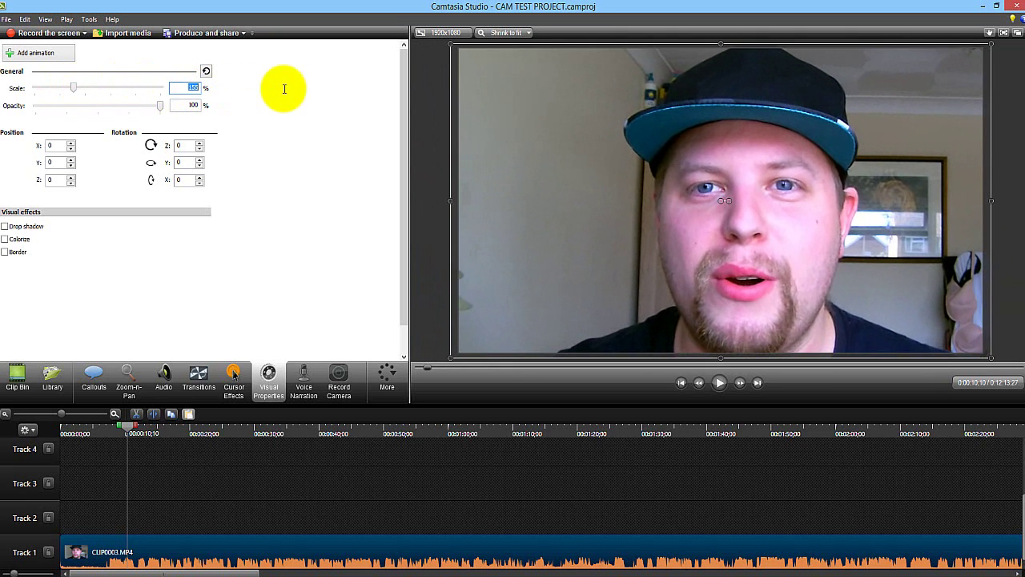
text(100)
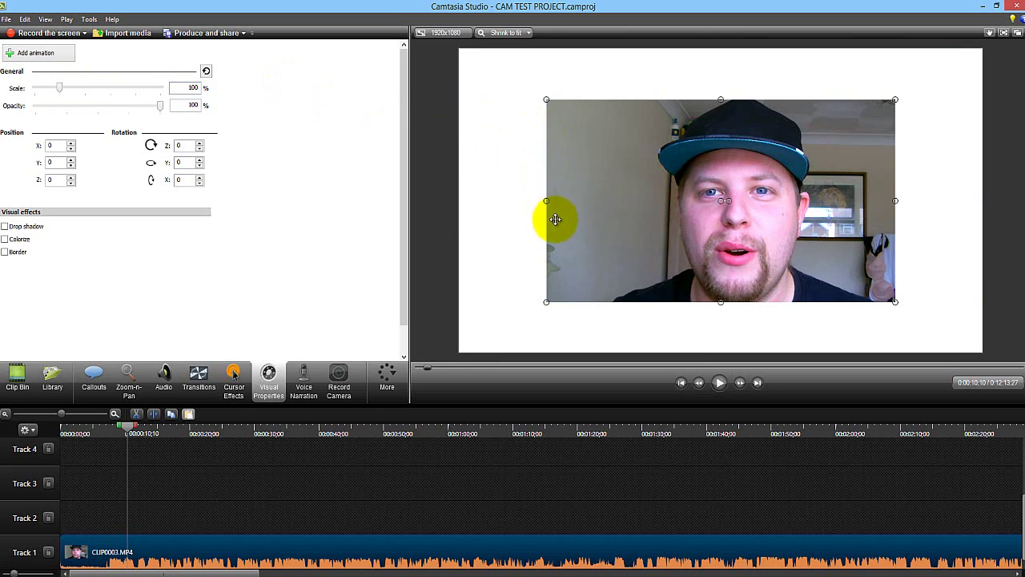
Enlarge the video from its upper-left and lower-right corners to 150% scale so it fills the canvas
click(551, 99)
click(550, 111)
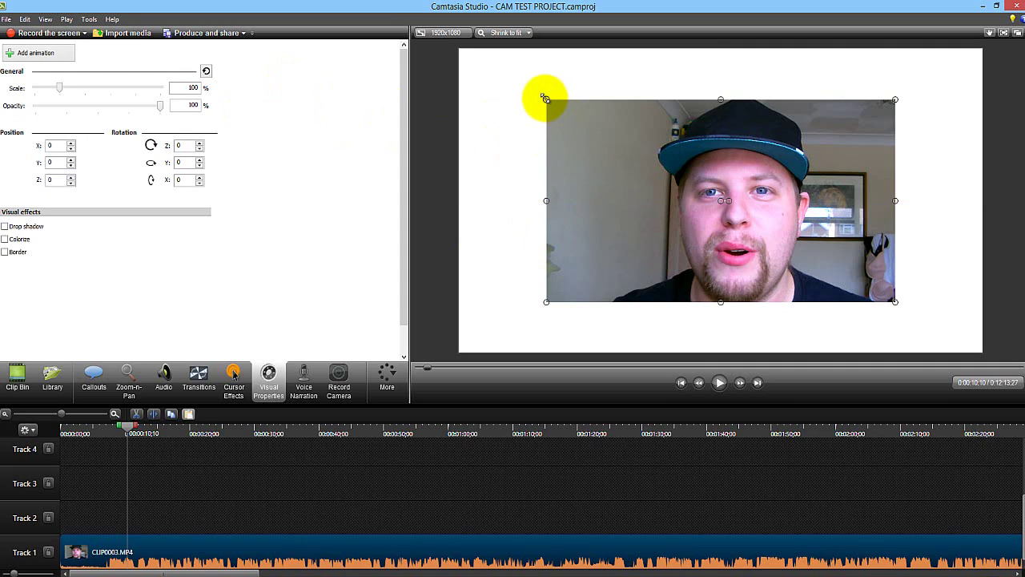
drag(544, 98, 457, 64)
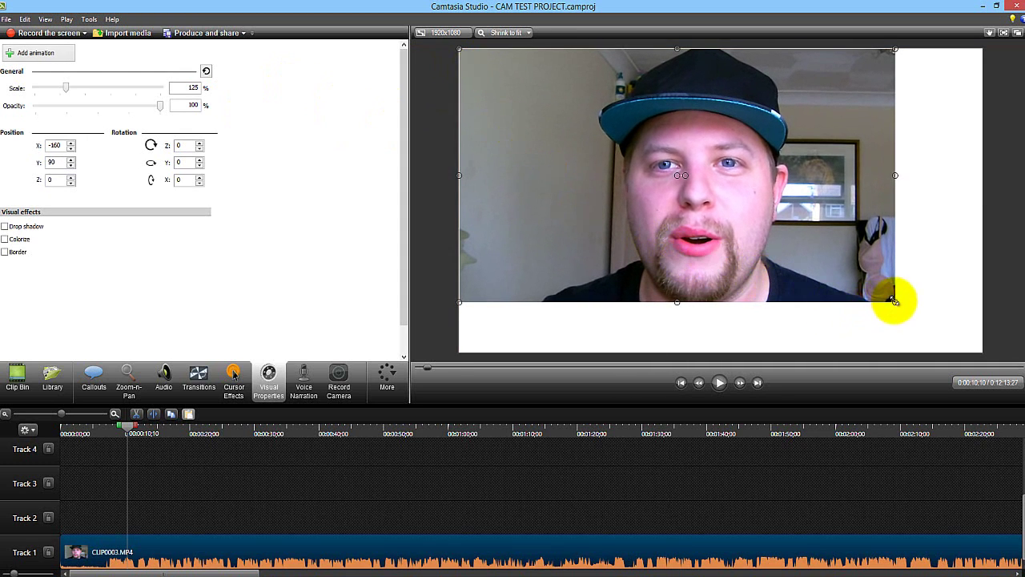
drag(895, 301, 963, 350)
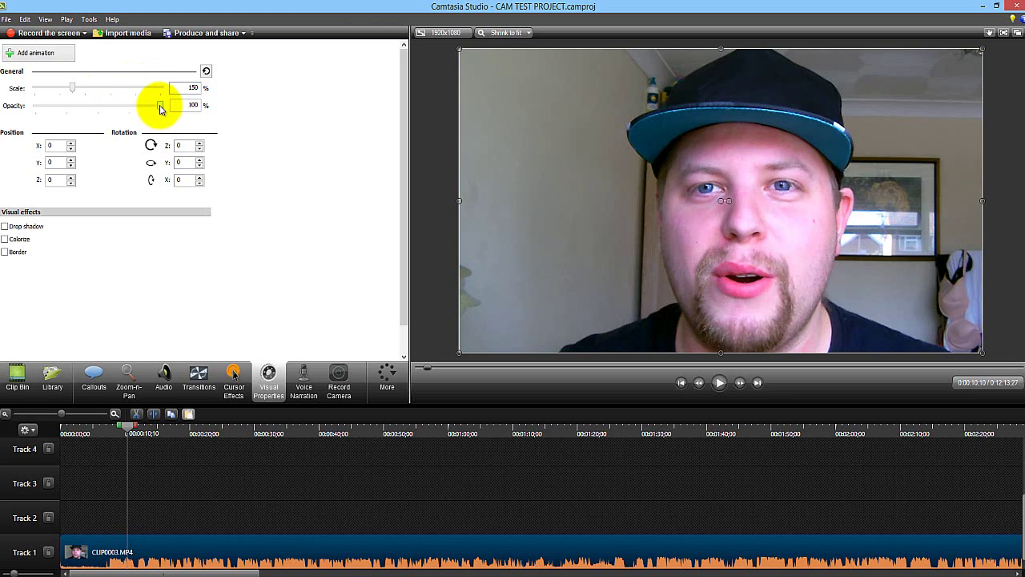
Try lowering the clip's opacity to 37% and restore it to 100%
drag(160, 109, 83, 116)
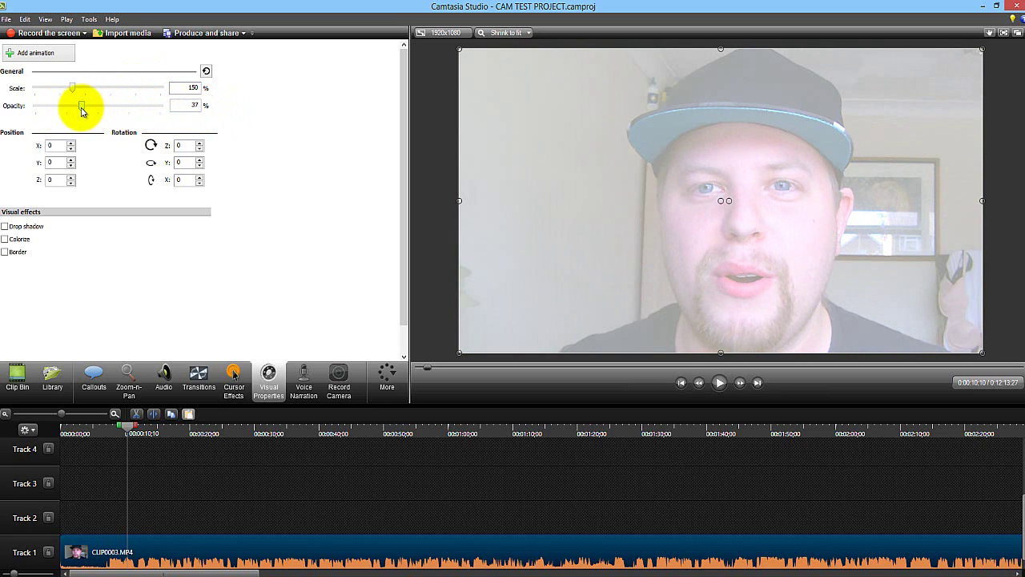
drag(81, 110, 162, 107)
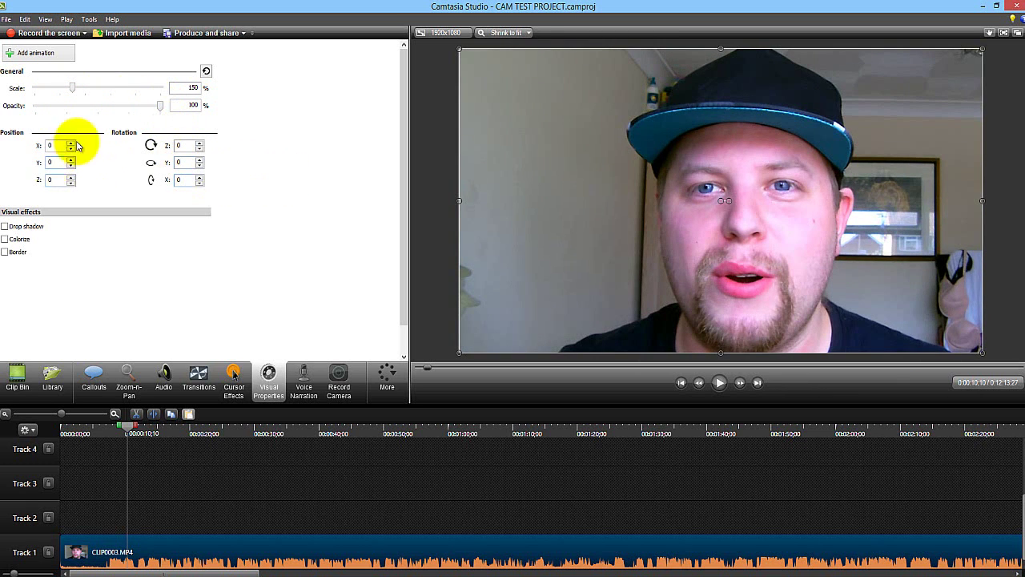
Try rotating the clip to 11 degrees about the Z axis and restore its rotation to 0
click(198, 146)
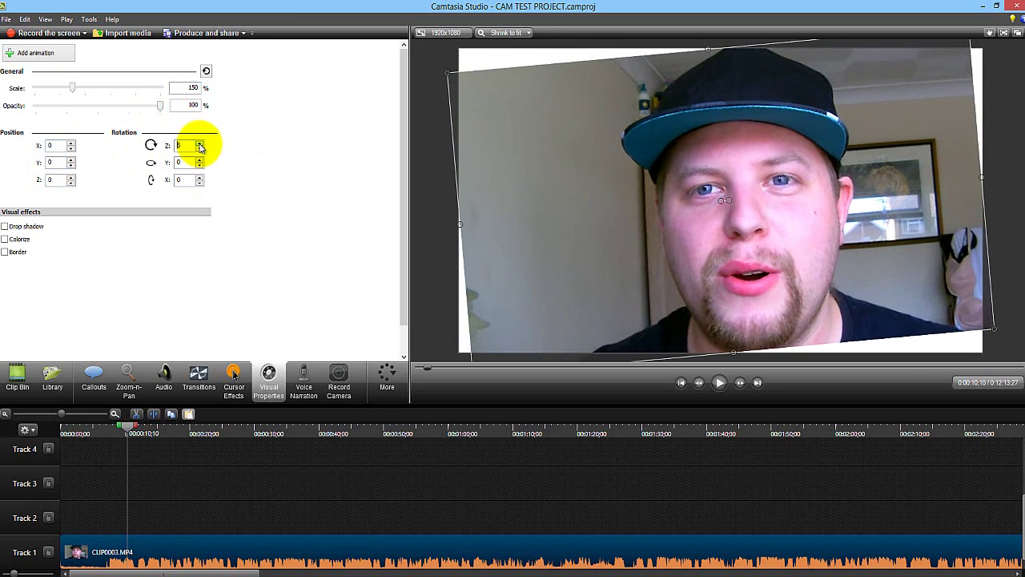
click(199, 146)
click(199, 146)
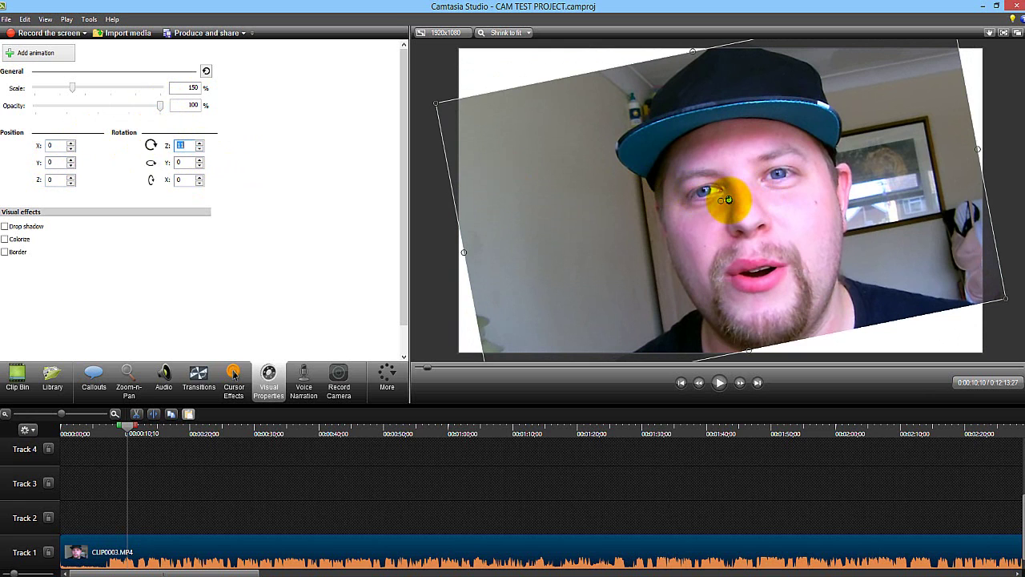
drag(725, 200, 734, 199)
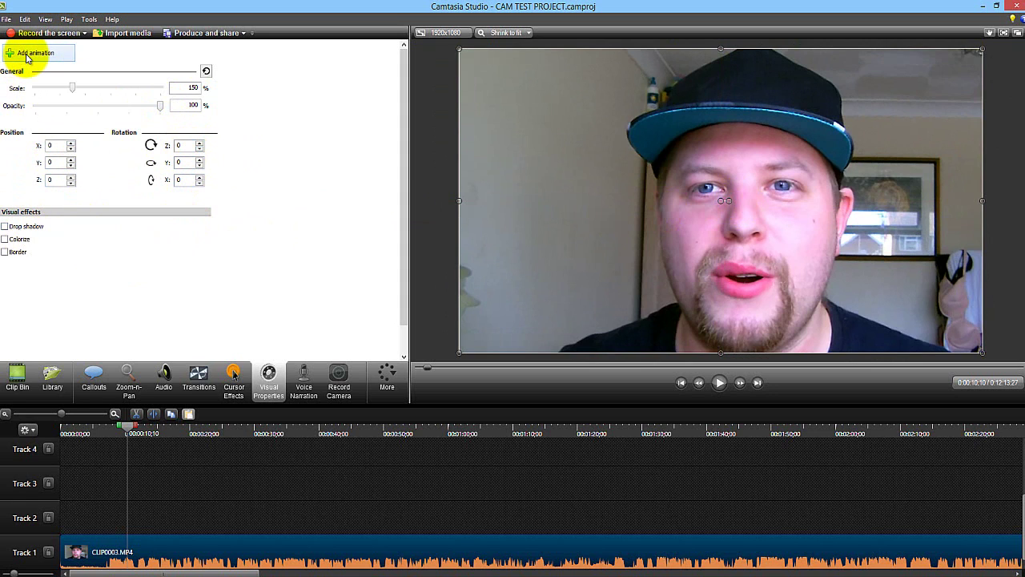
Split CLIP0003.MP4 at the playhead (0:00:10;10) and add a visual animation to the second part
click(154, 413)
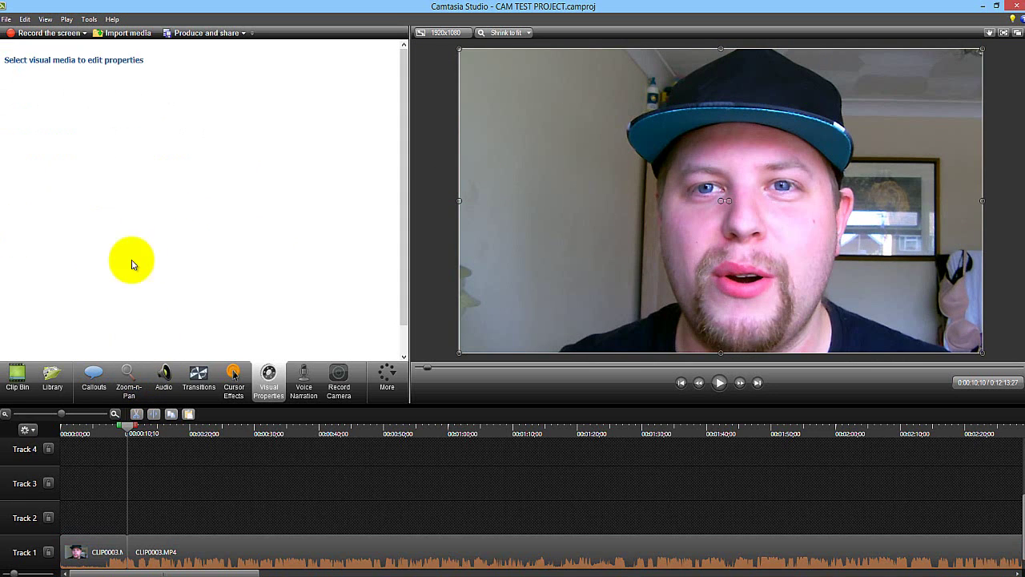
click(217, 550)
click(45, 61)
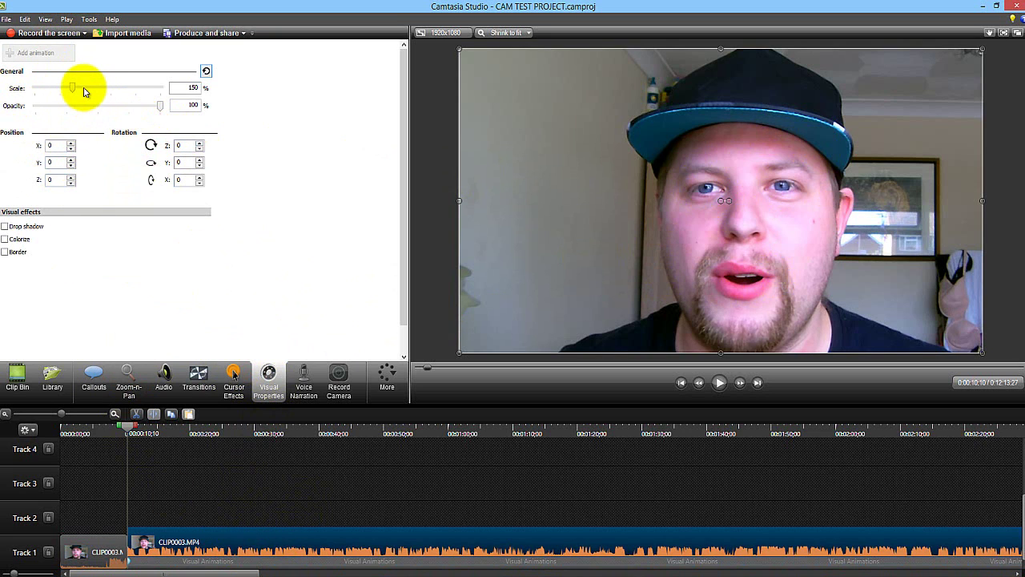
Set the animation's scale to 500% and its Z rotation to 720, and play the result
drag(72, 89, 204, 91)
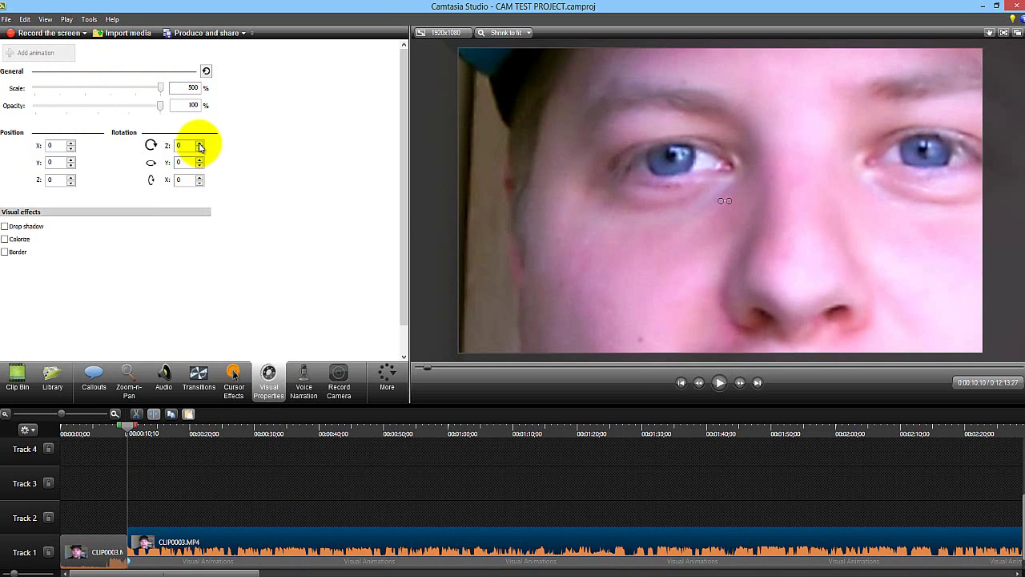
drag(199, 147, 200, 147)
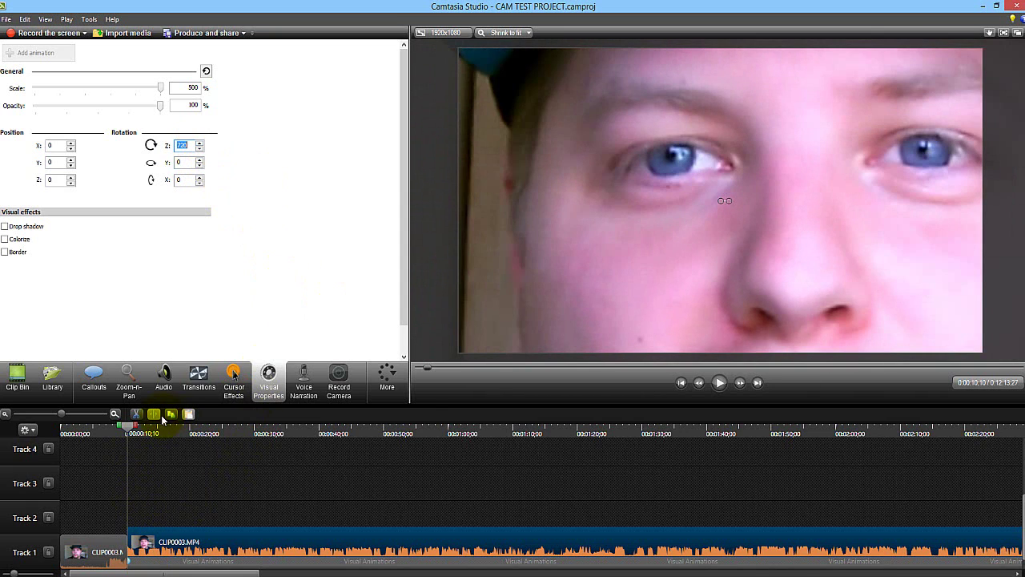
click(718, 384)
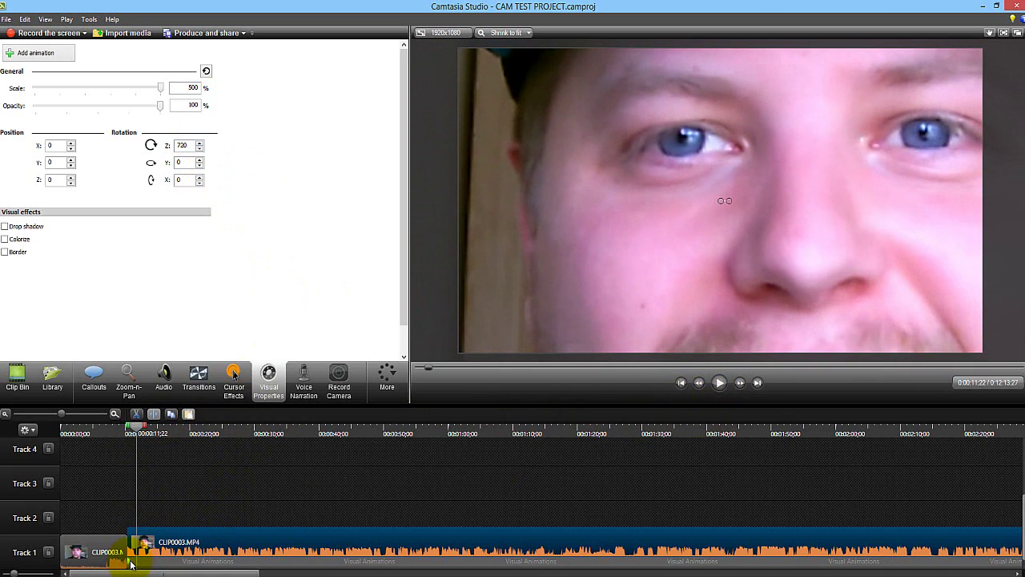
Lengthen the animation so it runs from about 11 to 31 seconds, and play it through
drag(131, 562, 269, 569)
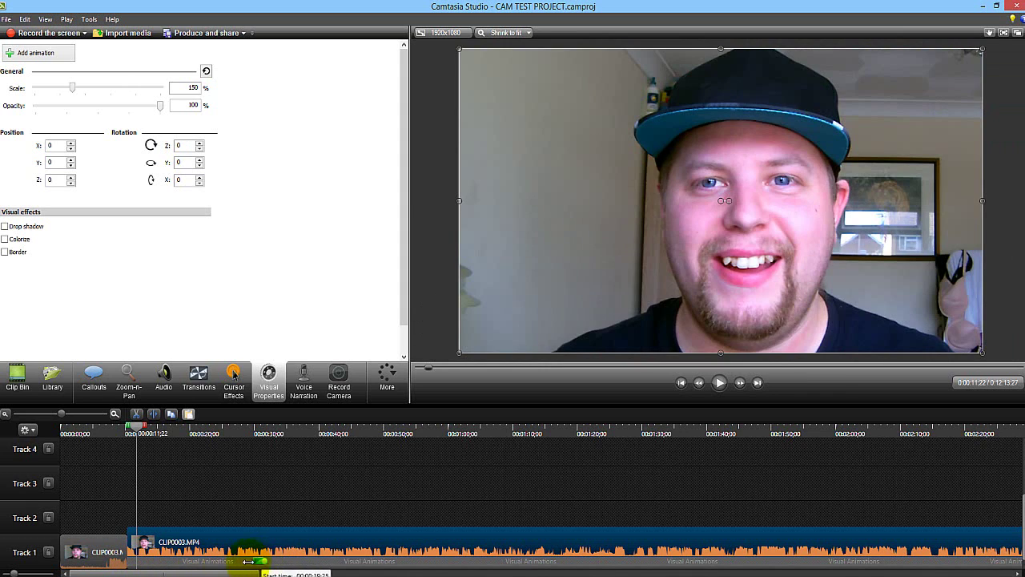
drag(248, 562, 141, 559)
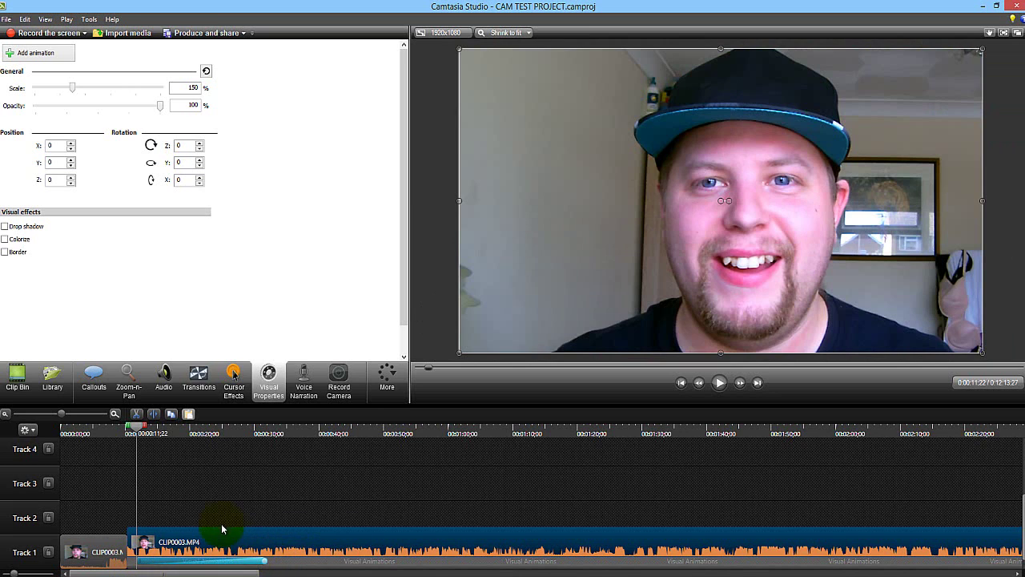
click(718, 385)
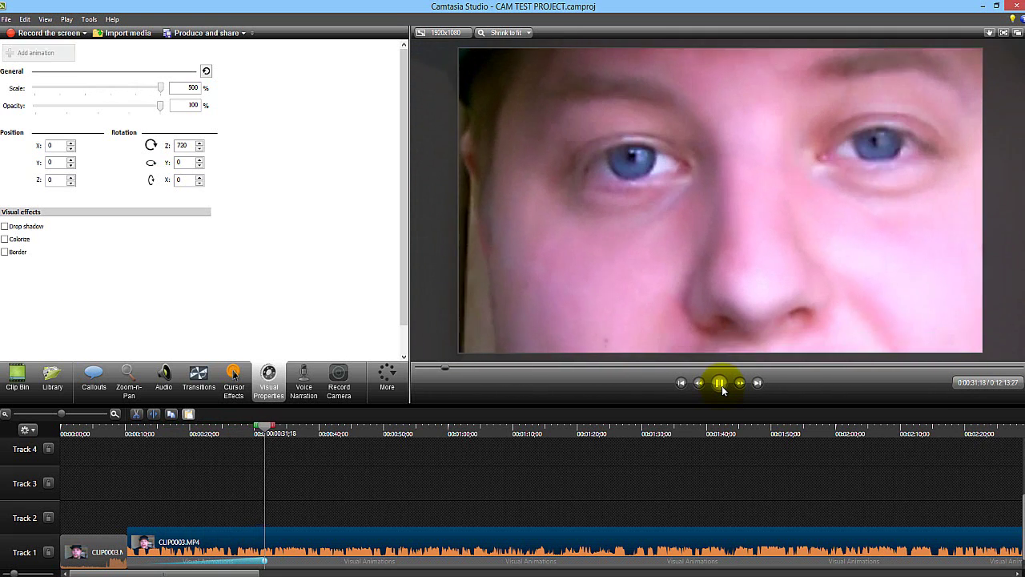
click(722, 387)
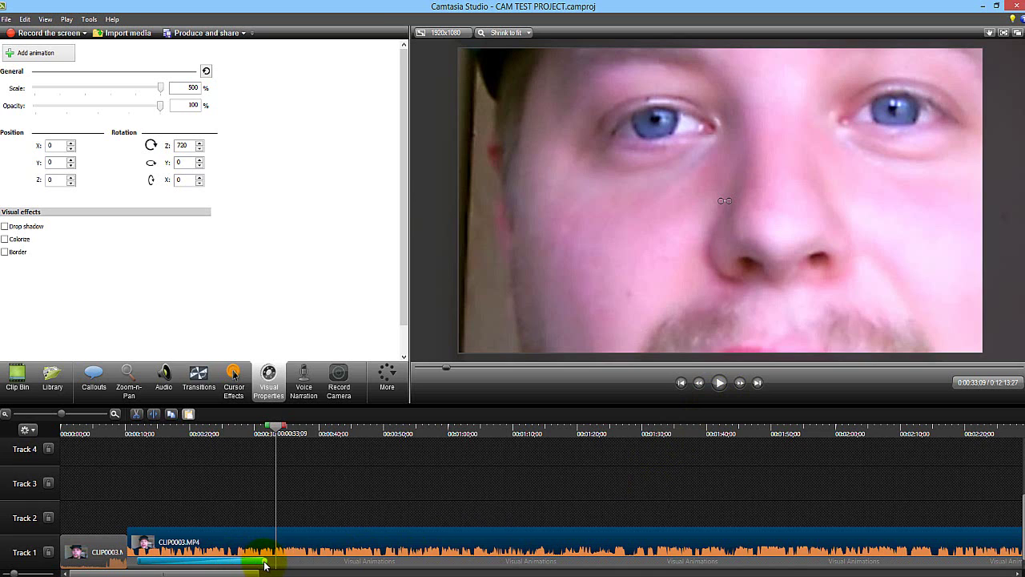
Delete the animation from the second clip part and play the clip from about 22 seconds
key(Delete)
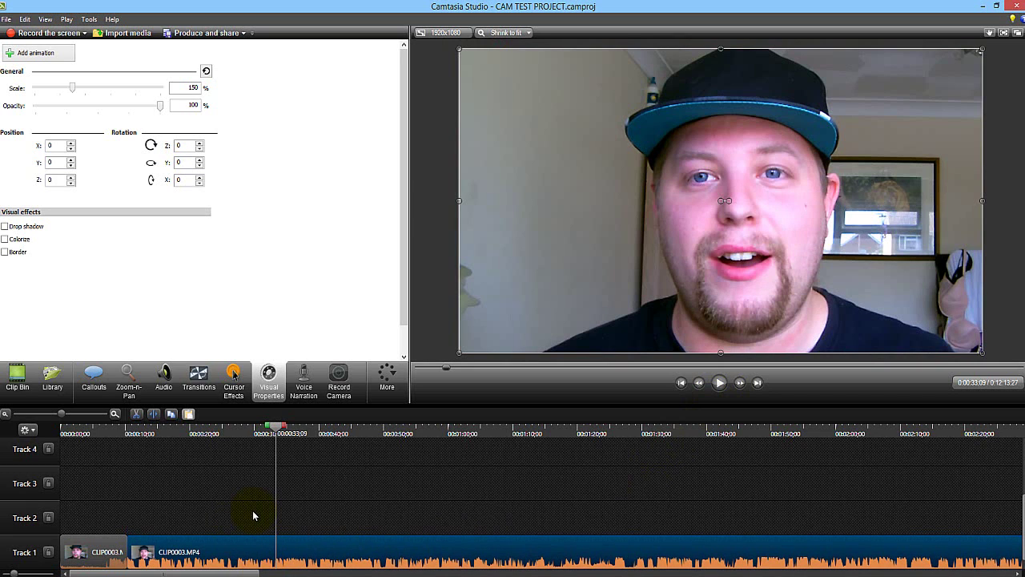
click(203, 433)
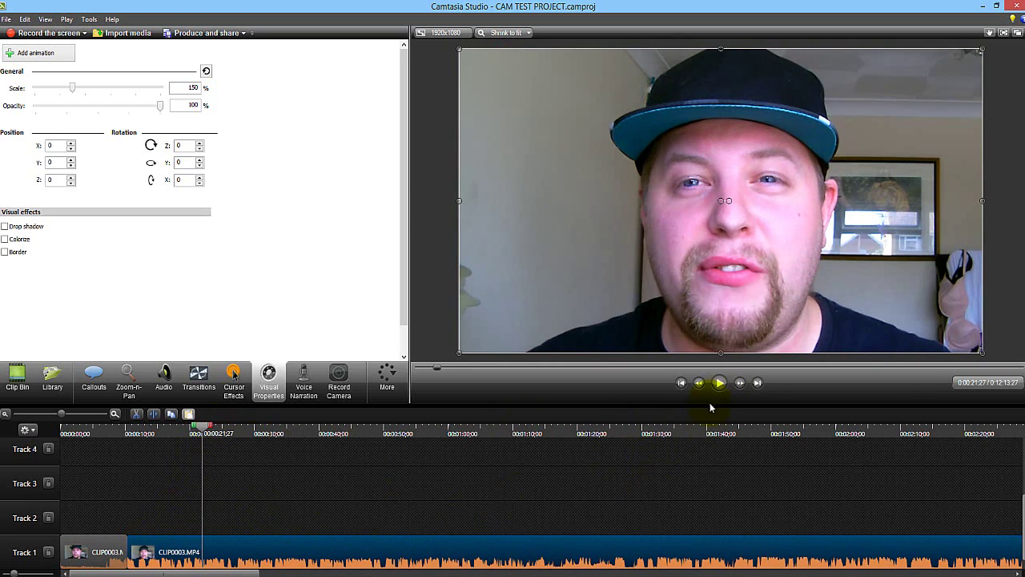
click(719, 382)
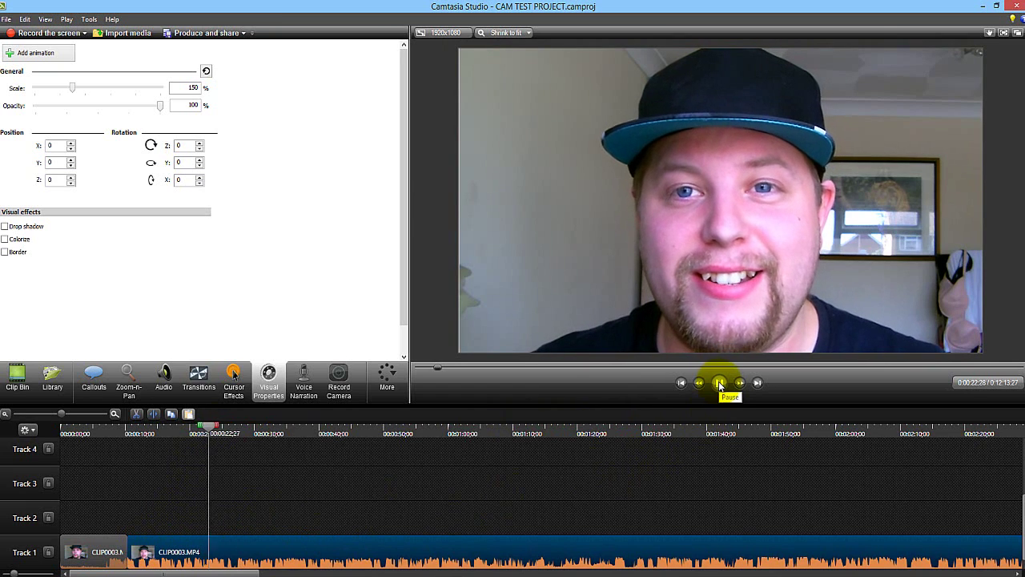
click(719, 382)
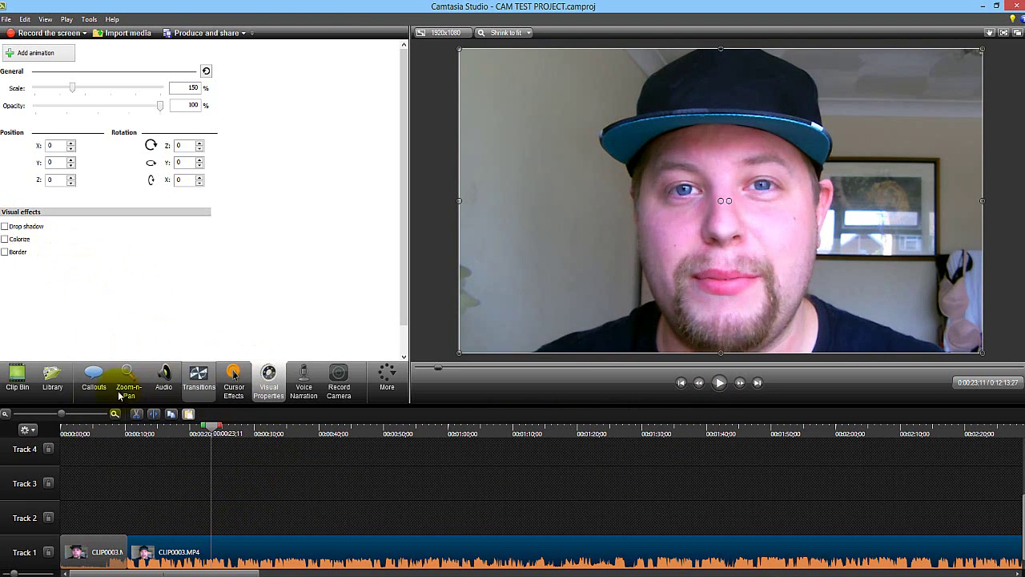
Try the Calling Lights theme's Callout - Banner 4 on Track 2 near the playhead and delete it
click(55, 382)
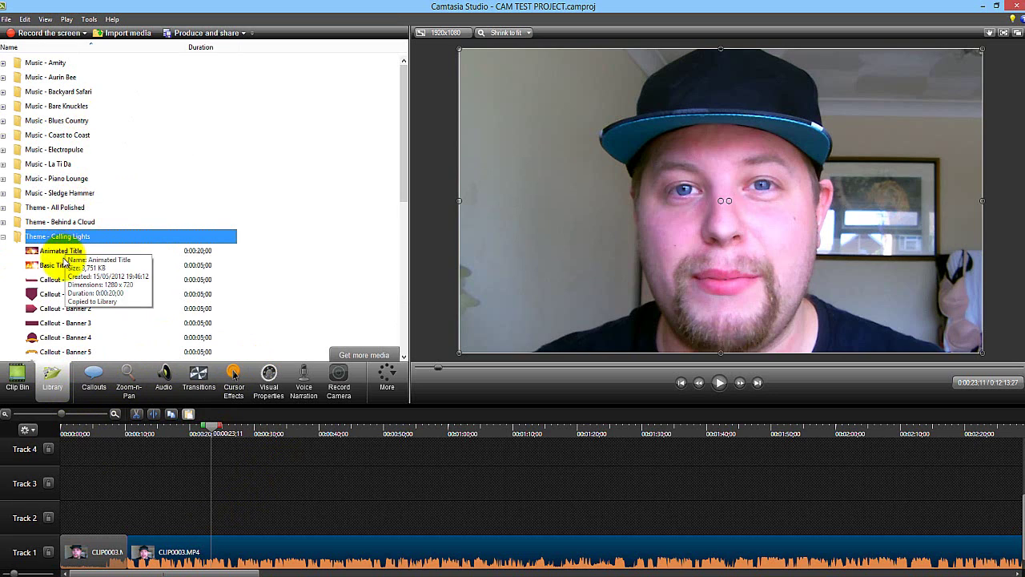
click(46, 337)
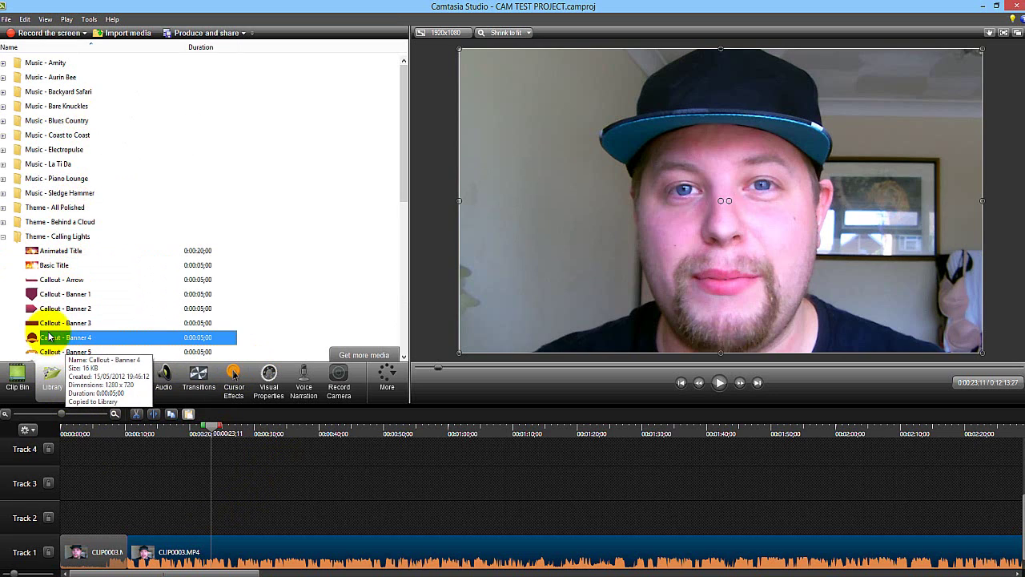
click(47, 337)
click(327, 342)
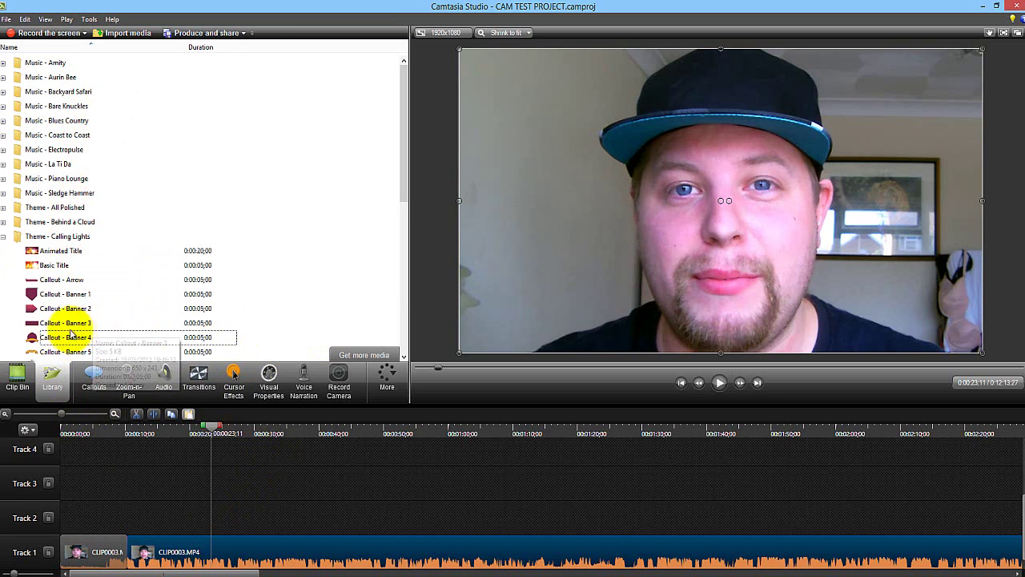
drag(32, 341, 89, 407)
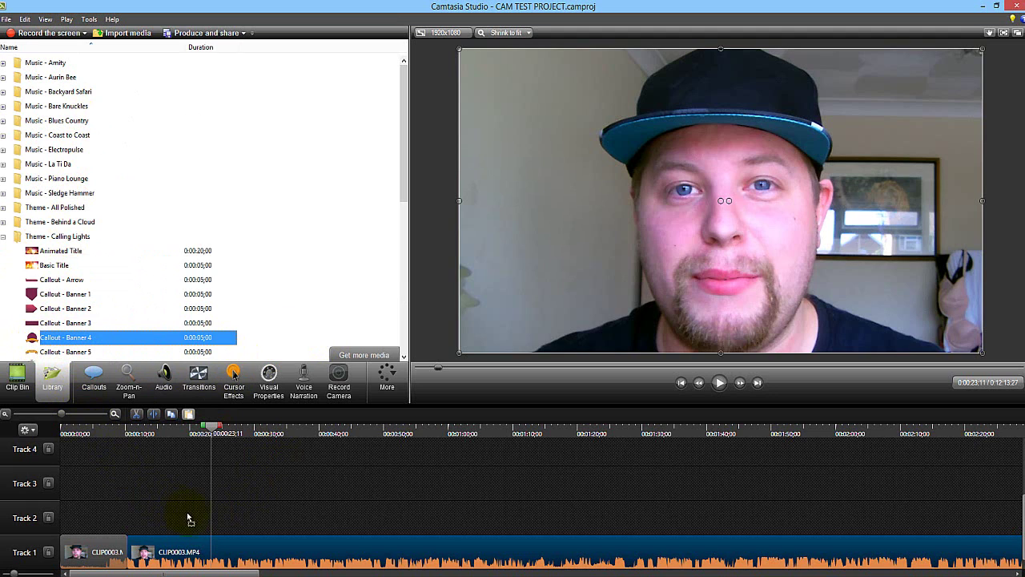
drag(204, 525, 205, 521)
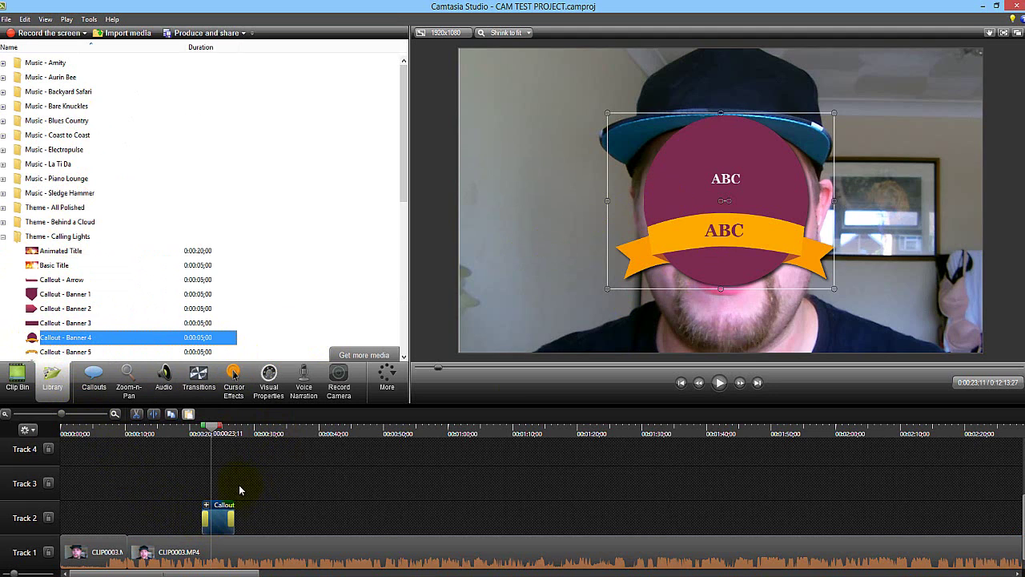
click(270, 377)
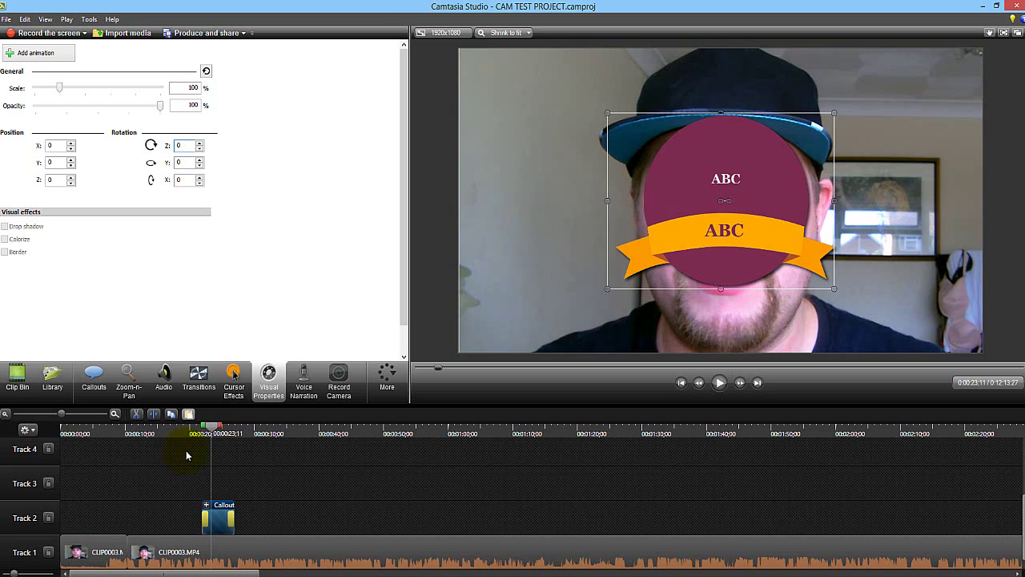
key(Delete)
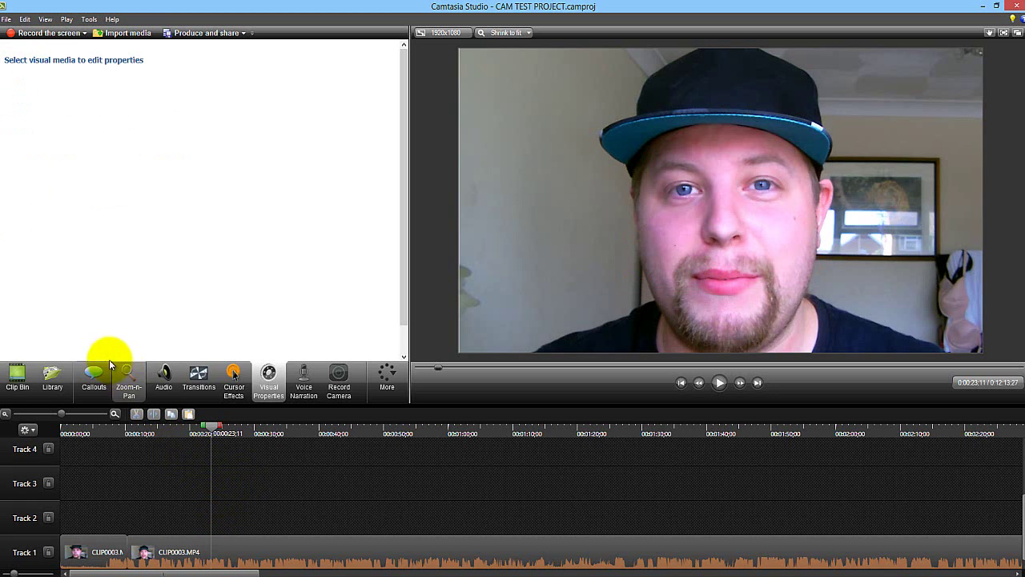
Import the South Park image, place it on Track 2 at the playhead and turn on its drop shadow
click(124, 34)
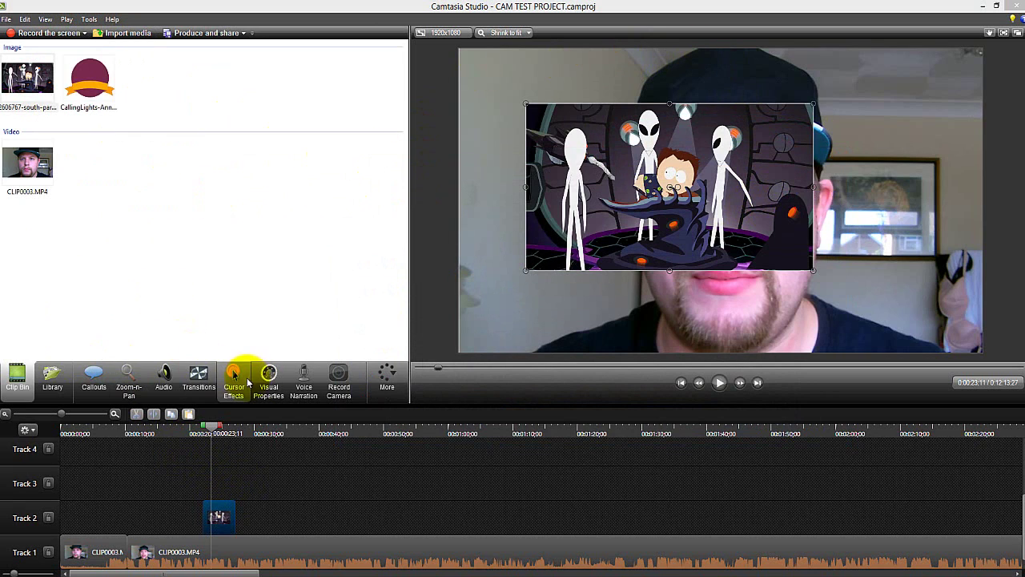
click(268, 380)
click(5, 226)
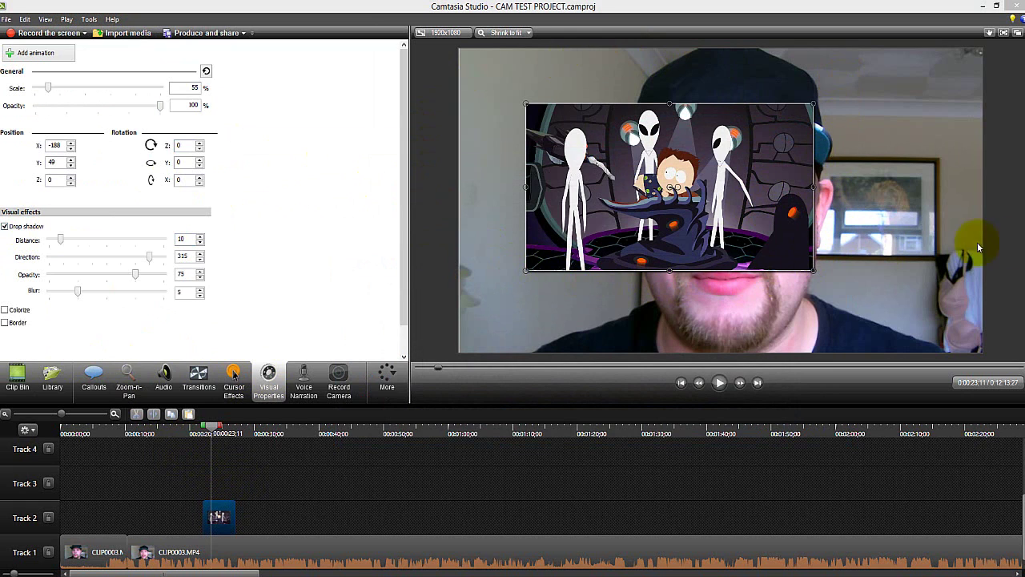
click(1010, 247)
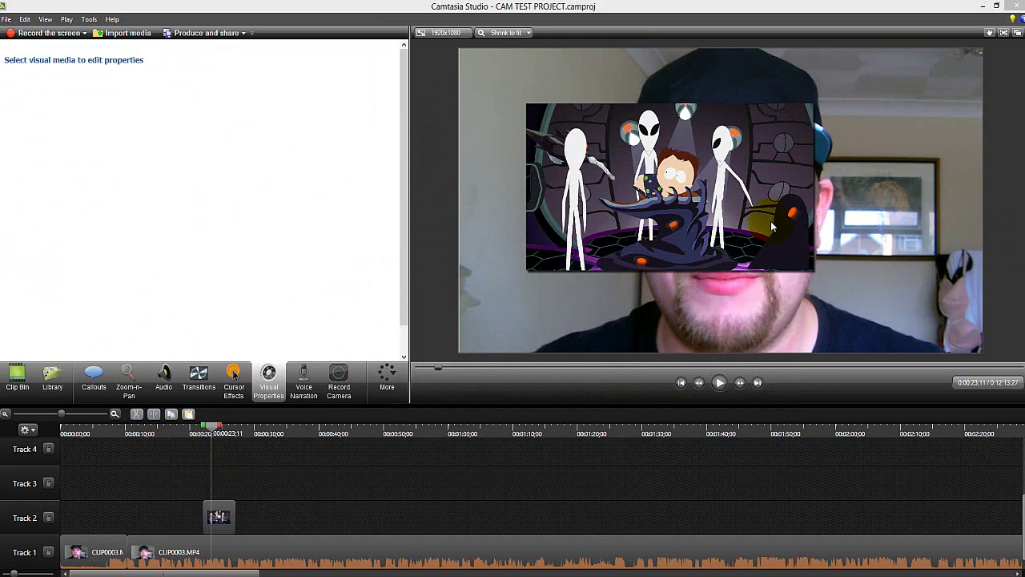
Move the South Park image to the upper-left area of the canvas, at about X -362, Y 211
drag(770, 227, 697, 172)
click(995, 213)
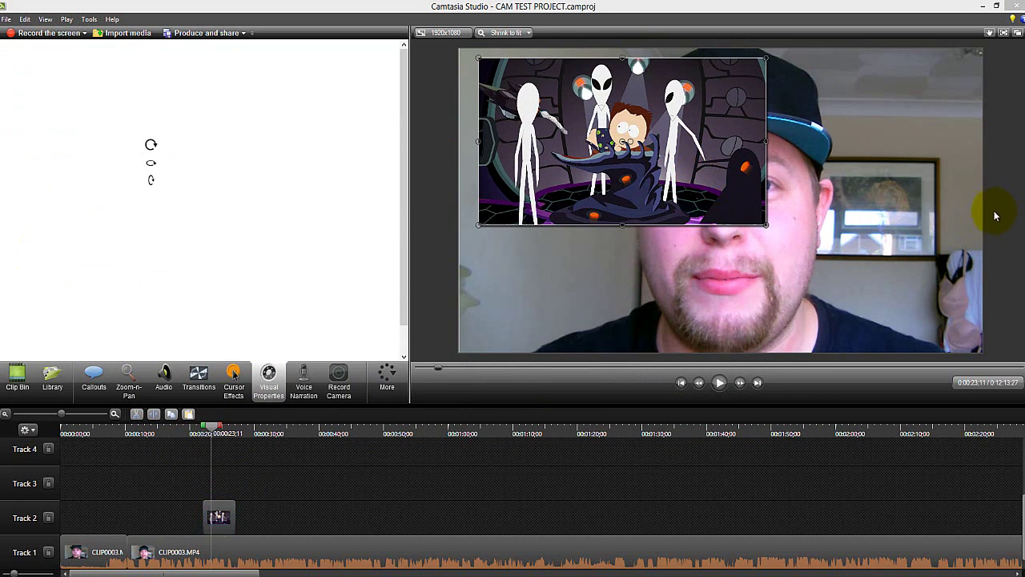
click(481, 240)
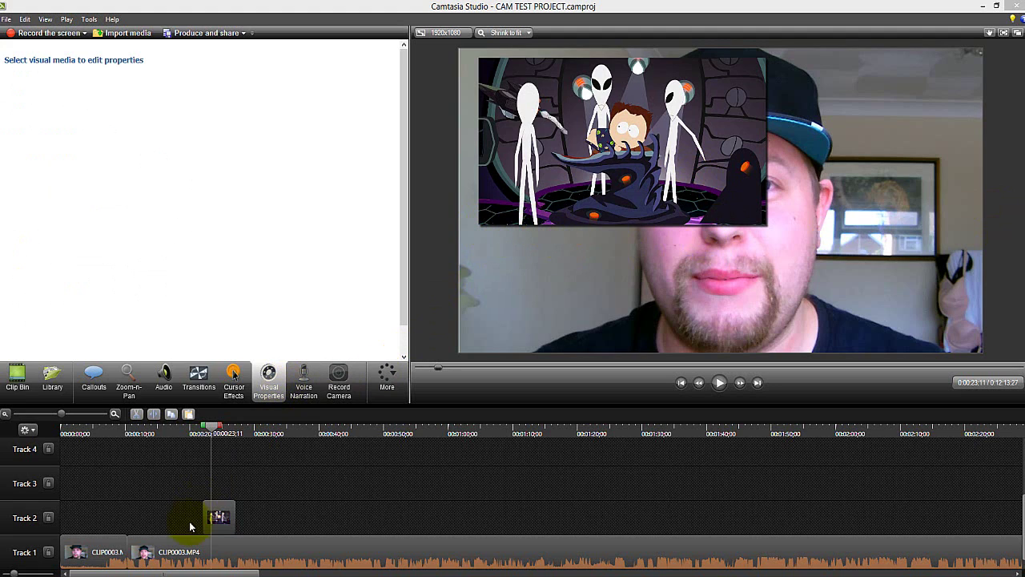
Set the image's drop shadow to distance 35, direction 206, opacity 75 and blur 17
click(215, 515)
click(24, 227)
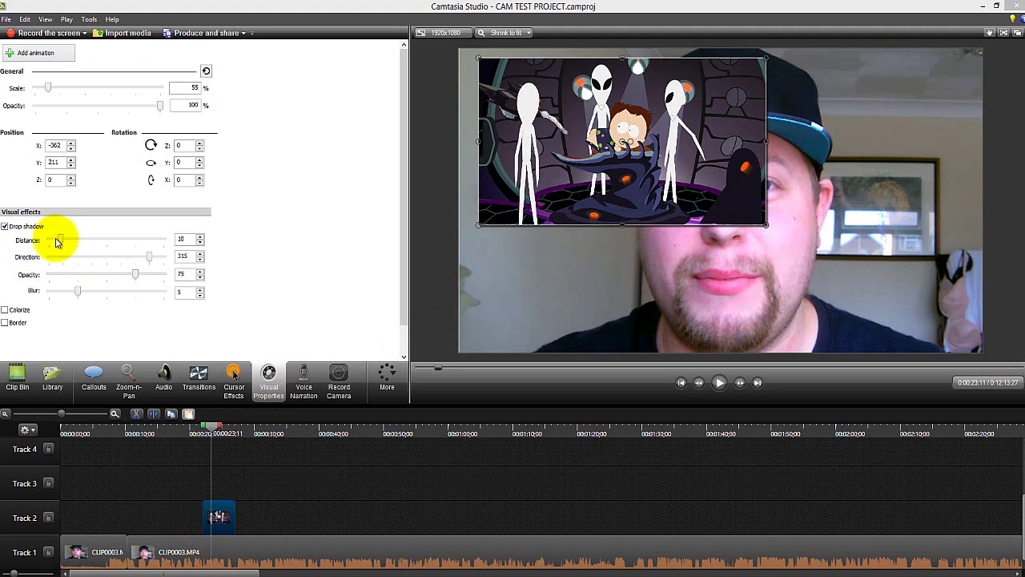
drag(63, 241, 89, 242)
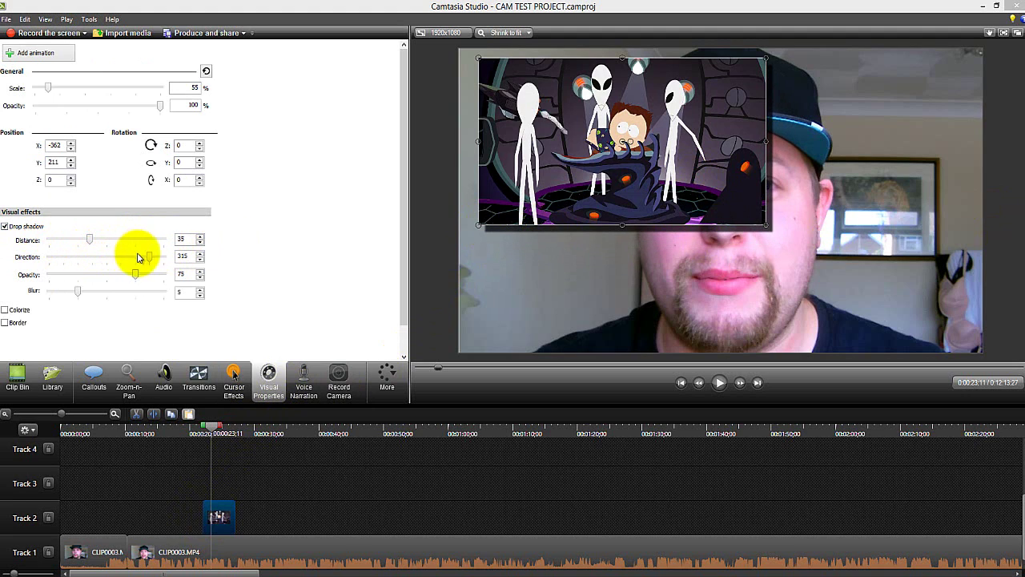
drag(150, 258, 75, 252)
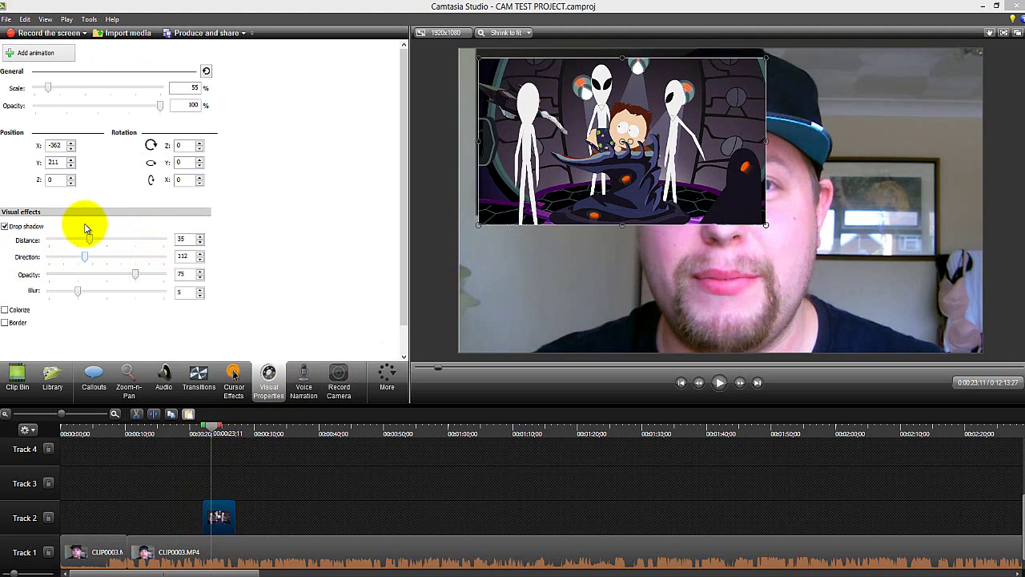
drag(3, 238, 153, 291)
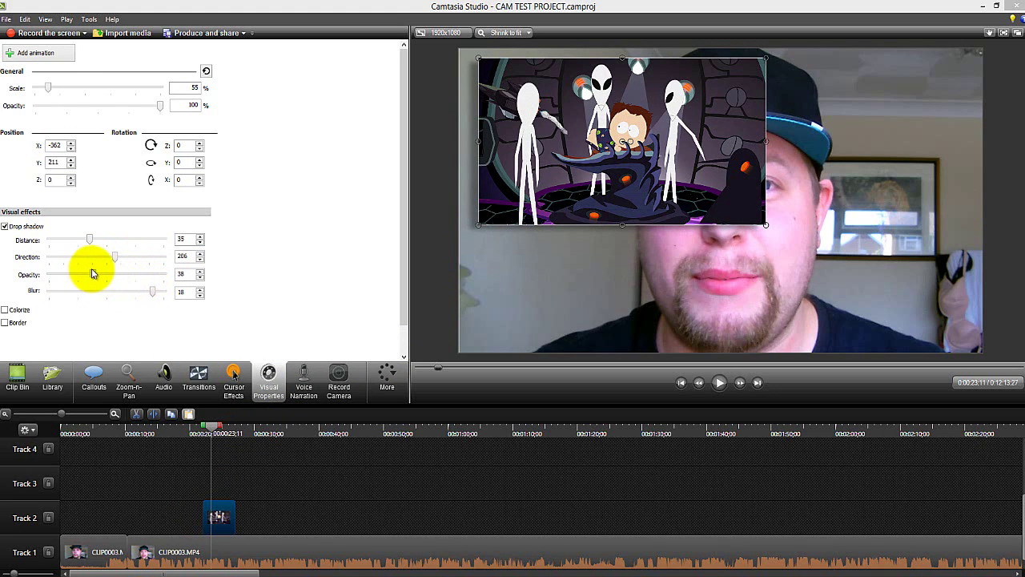
drag(93, 273, 140, 291)
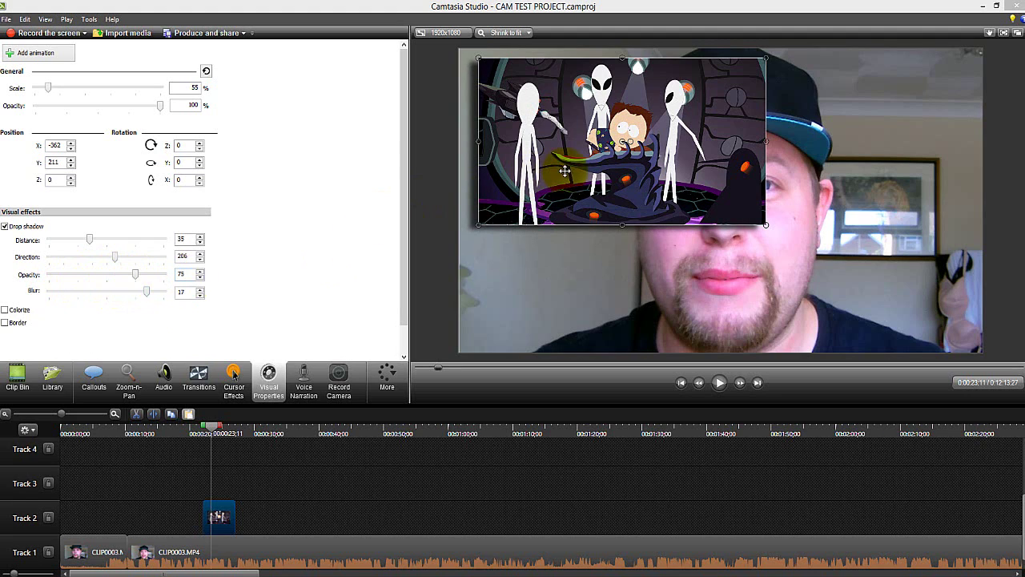
Colorize the South Park image in red and turn on its border
click(5, 309)
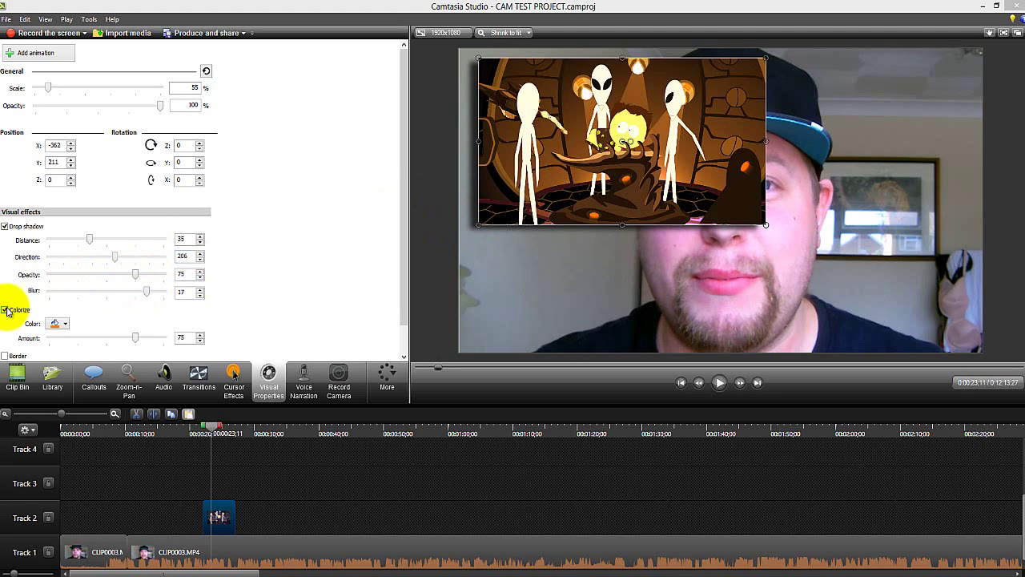
click(69, 325)
click(70, 346)
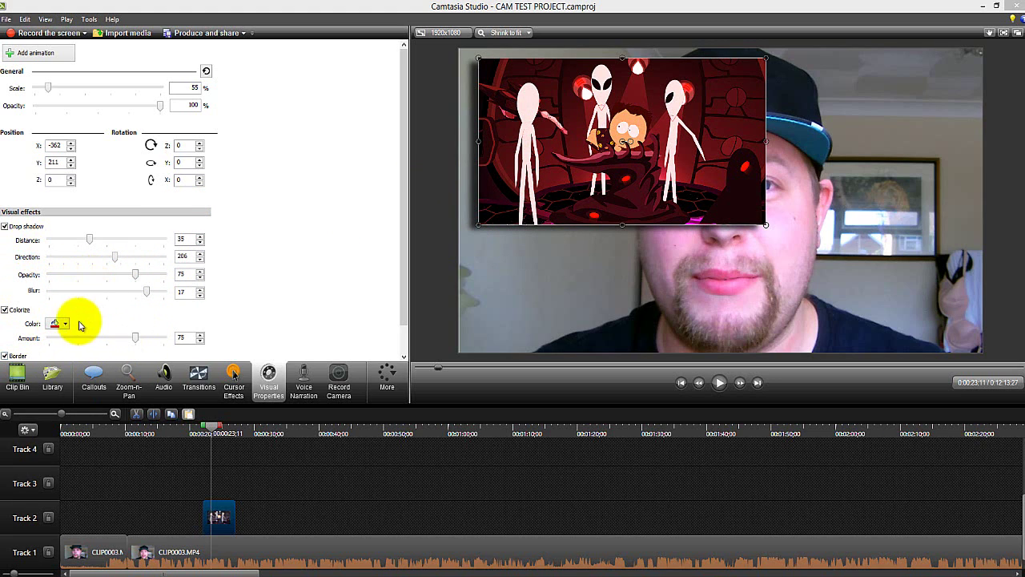
Set the South Park image's border colour to white and its thickness to 10
scroll(359, 297, down, 1)
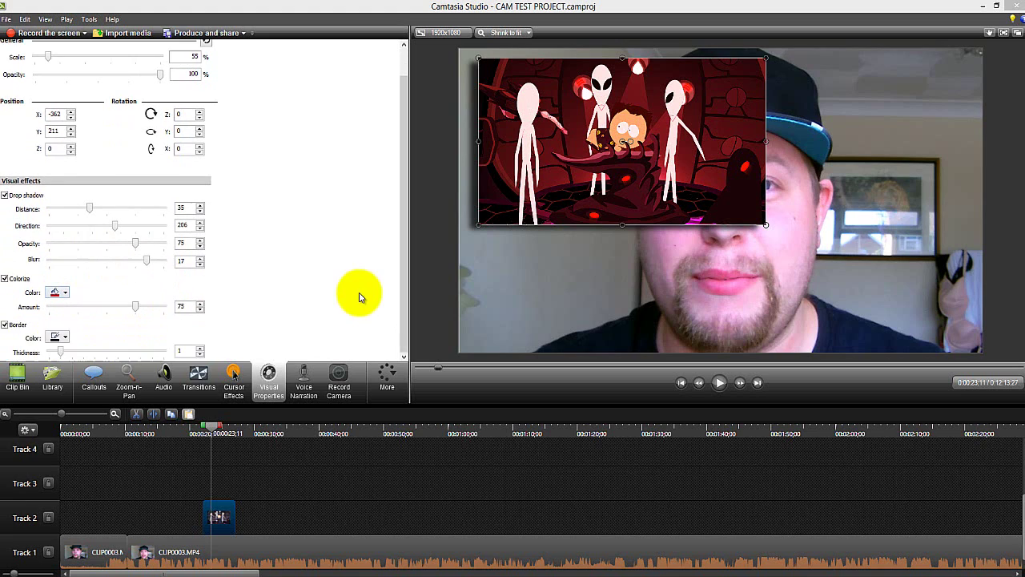
click(57, 337)
click(49, 362)
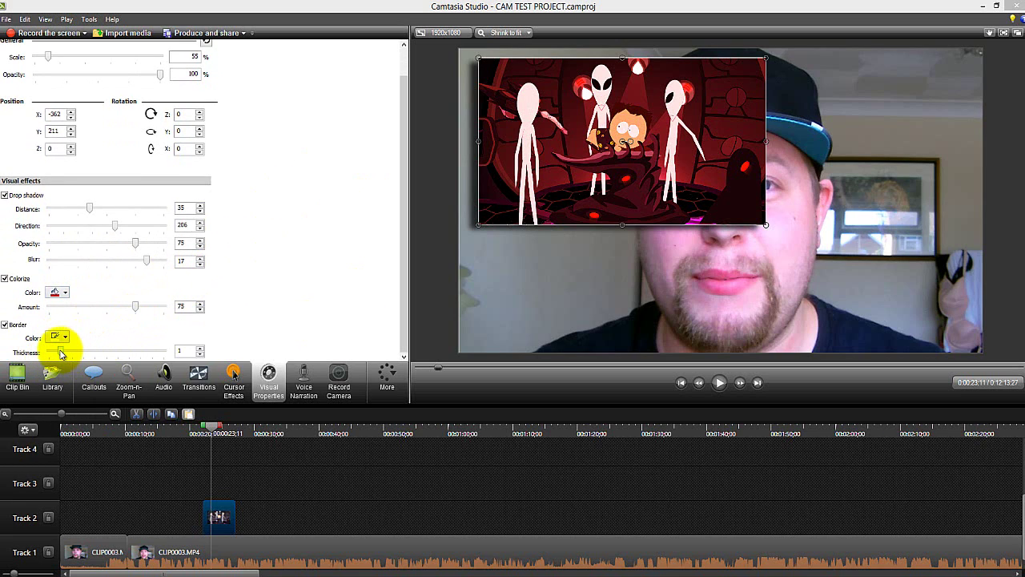
drag(72, 351, 200, 350)
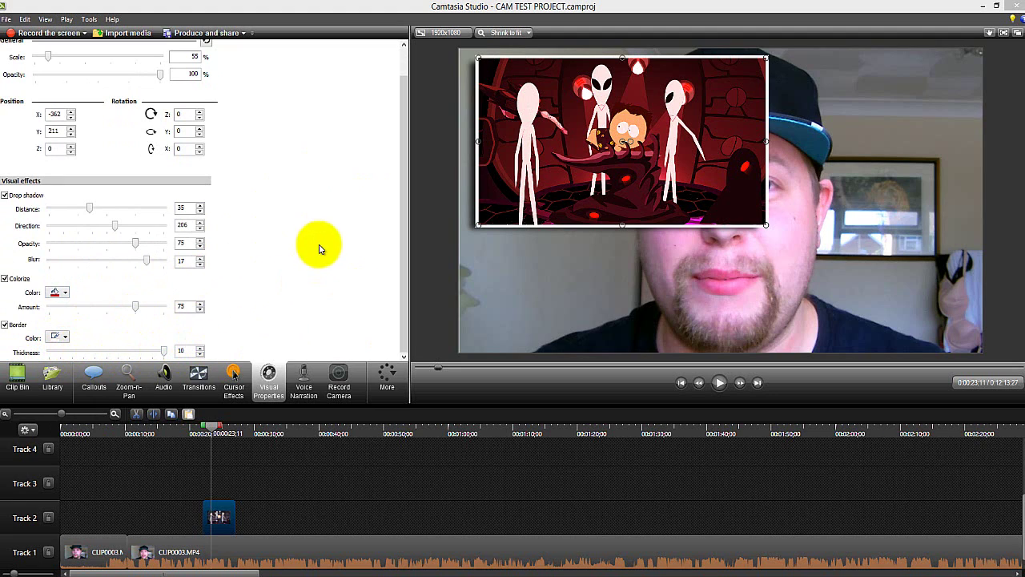
click(998, 201)
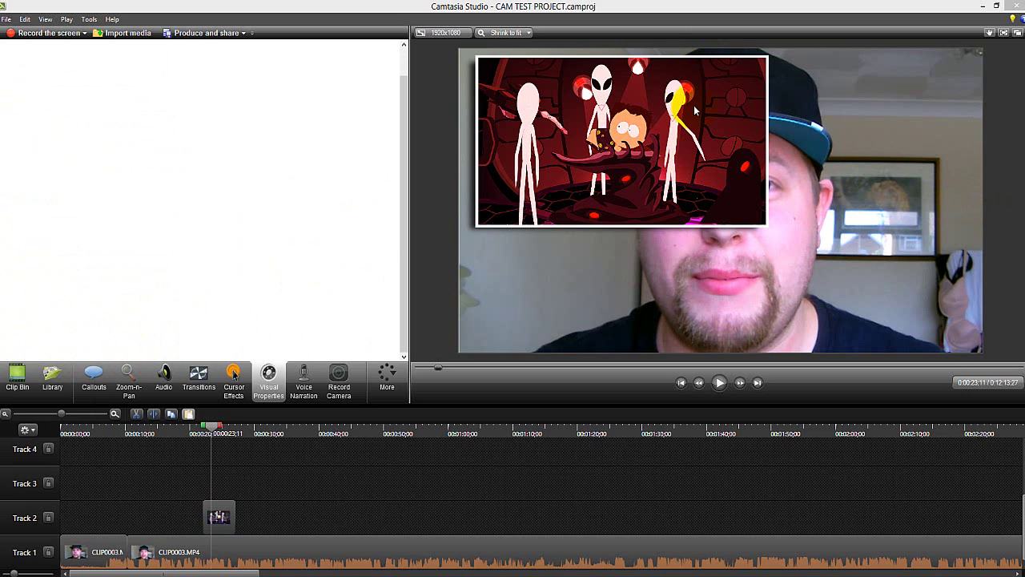
Move the South Park image from the upper-left area to the lower-right area of the canvas
drag(695, 111, 710, 141)
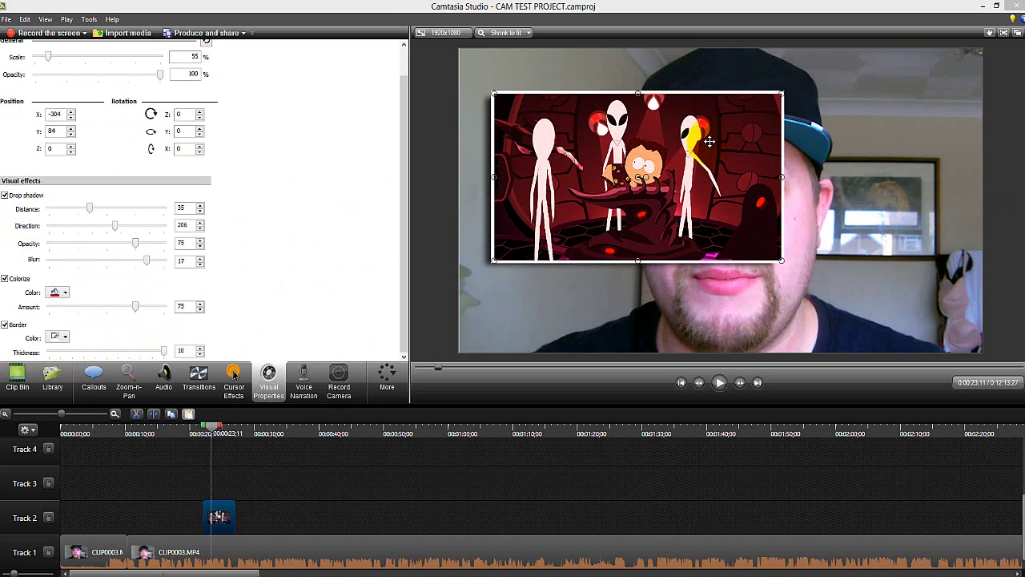
click(1013, 190)
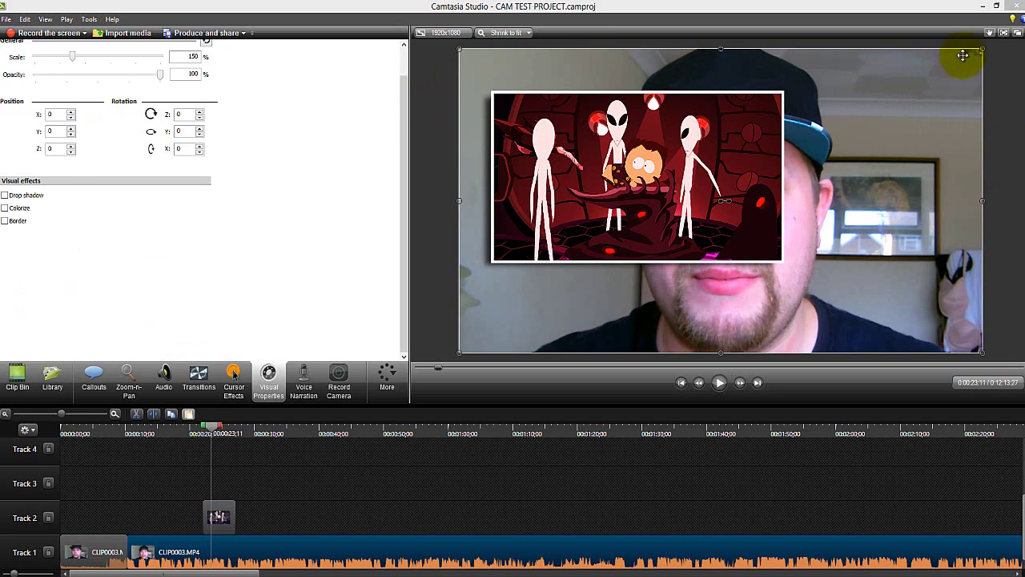
click(719, 184)
drag(719, 184, 896, 277)
Scale the Track 1 video clip down to about 125% and give it a border with thickness 6
click(589, 130)
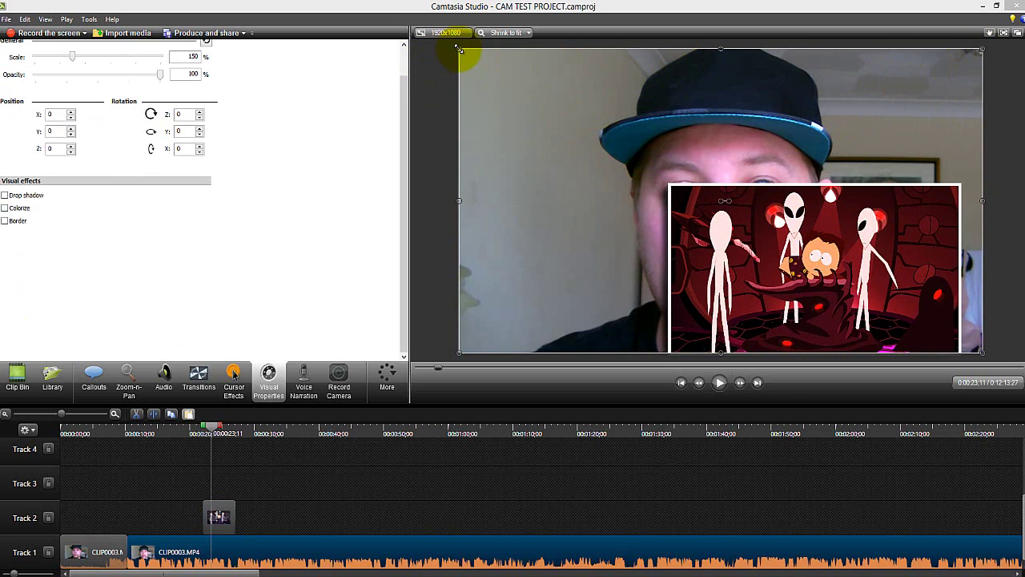
drag(464, 51, 518, 88)
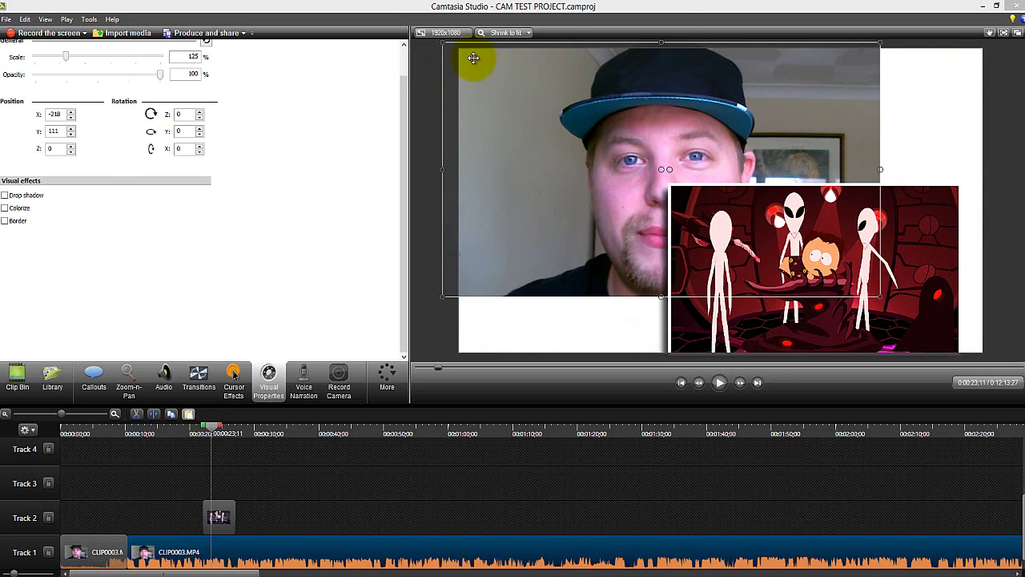
click(5, 220)
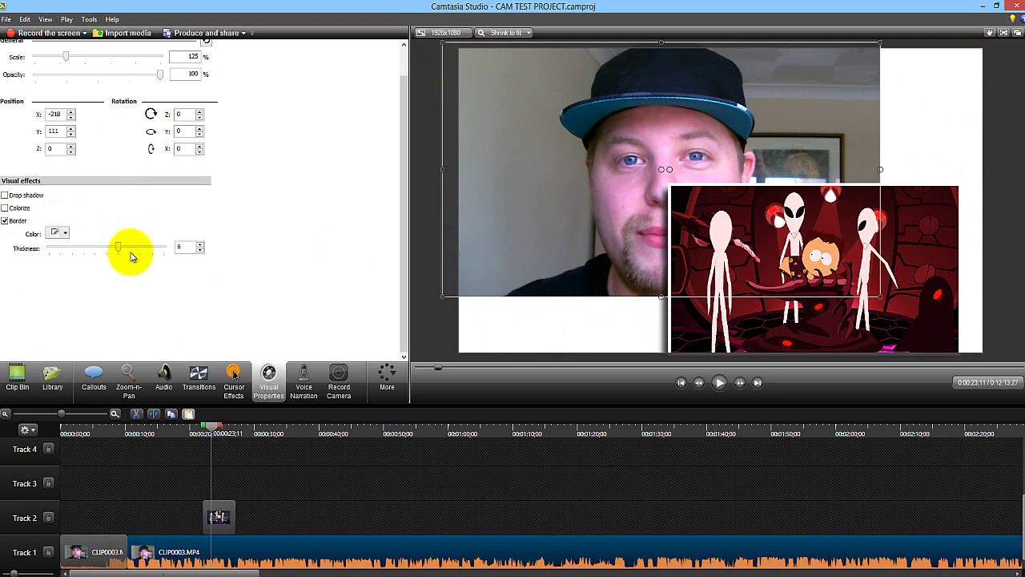
Shrink the video clip to about 49% and place it in the canvas's upper-left corner, at about X -631, Y 353
drag(880, 42, 664, 169)
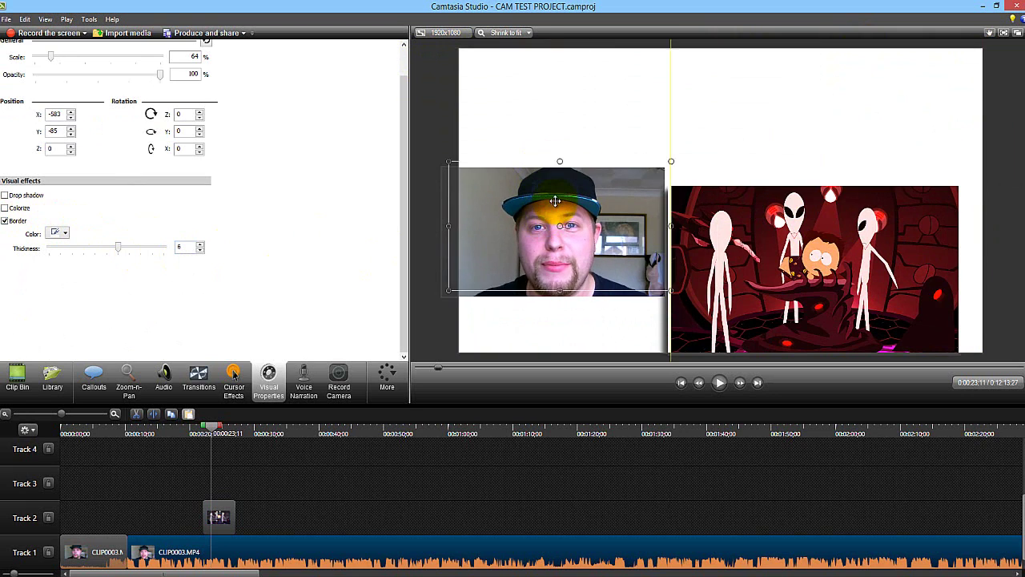
drag(560, 171, 554, 99)
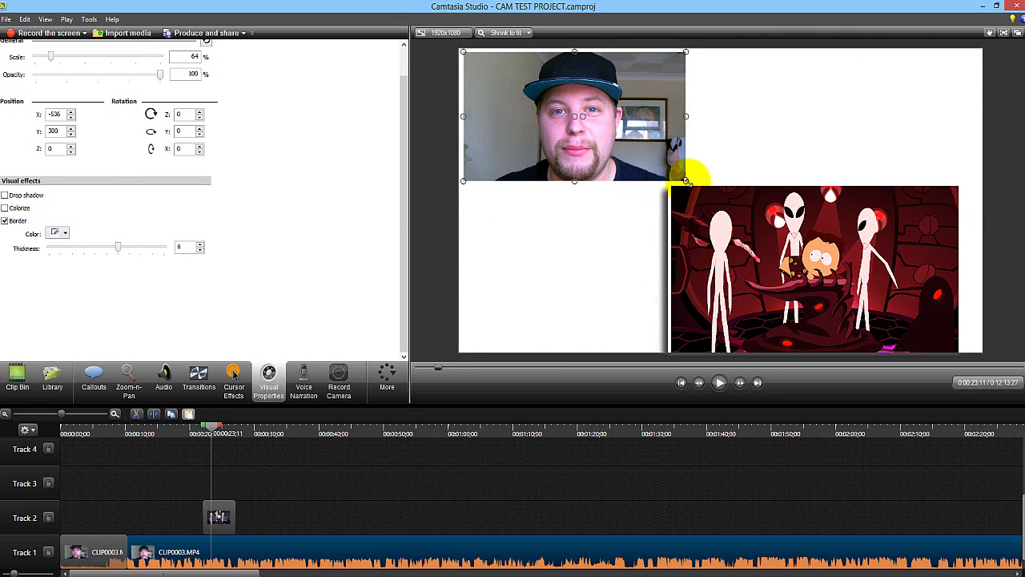
drag(685, 180, 617, 154)
click(1014, 547)
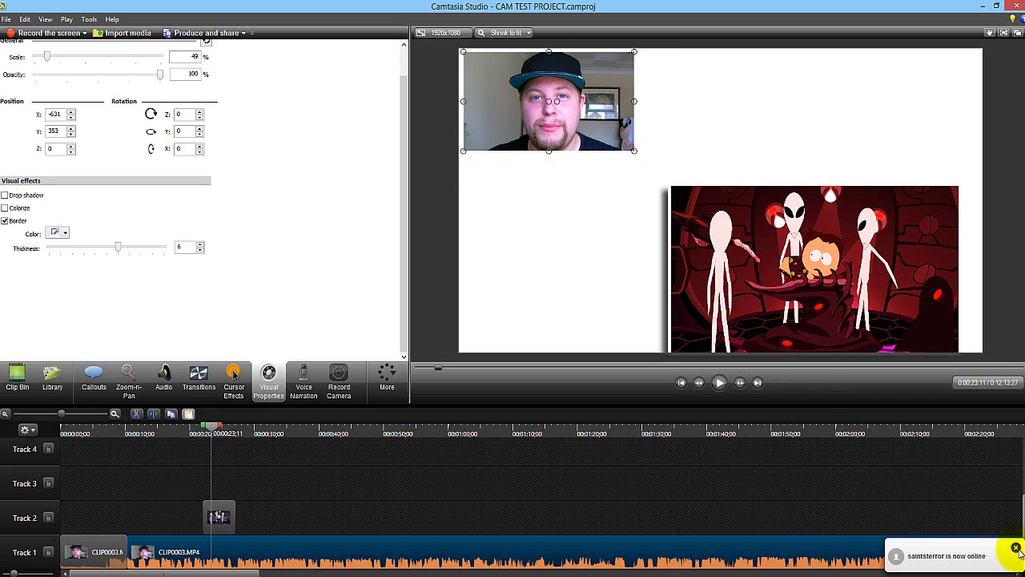
Set the project's background color to black and nudge the South Park image up so it fits fully inside the canvas
click(441, 32)
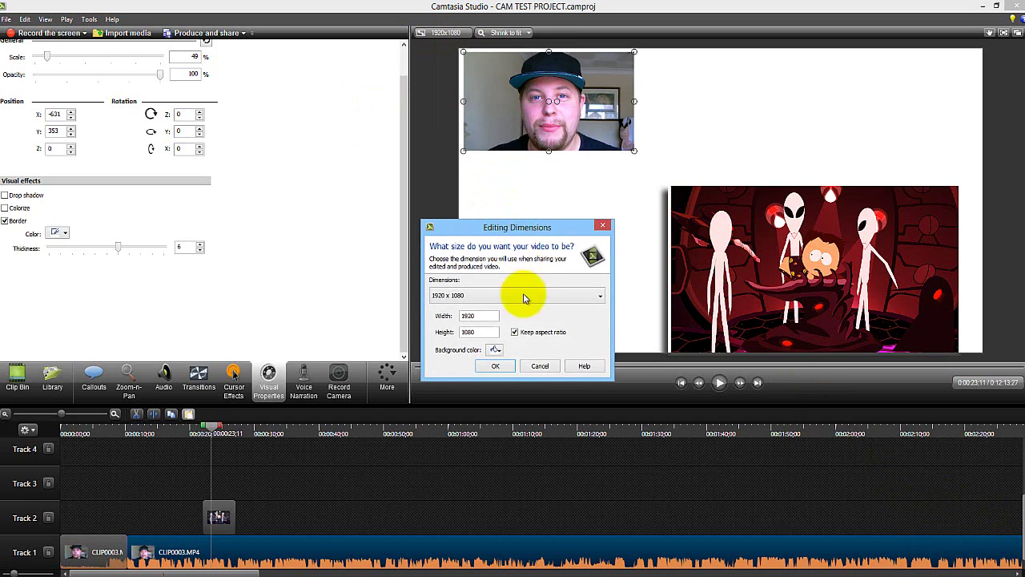
click(495, 349)
click(491, 373)
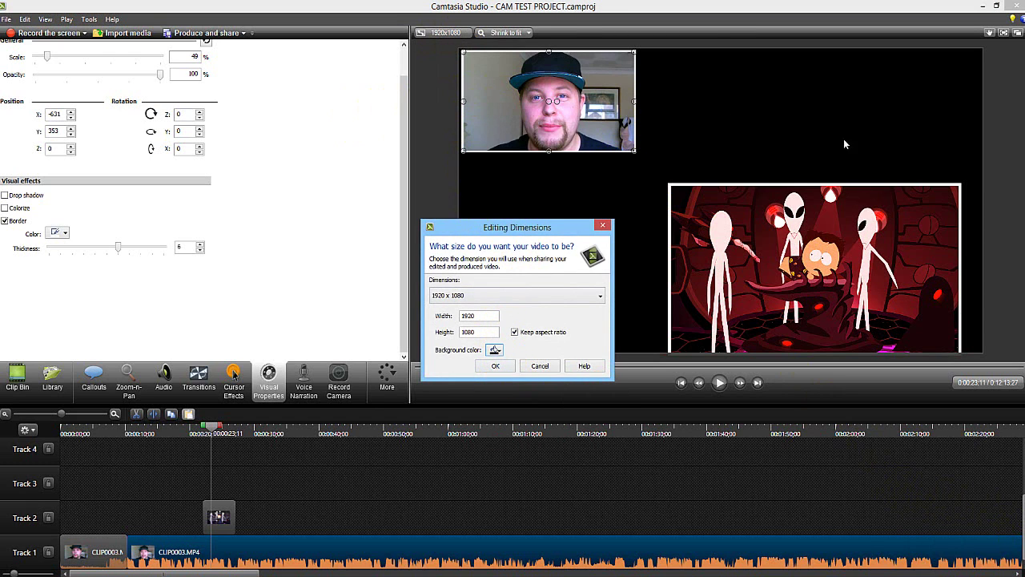
click(495, 365)
drag(943, 205, 945, 185)
click(991, 126)
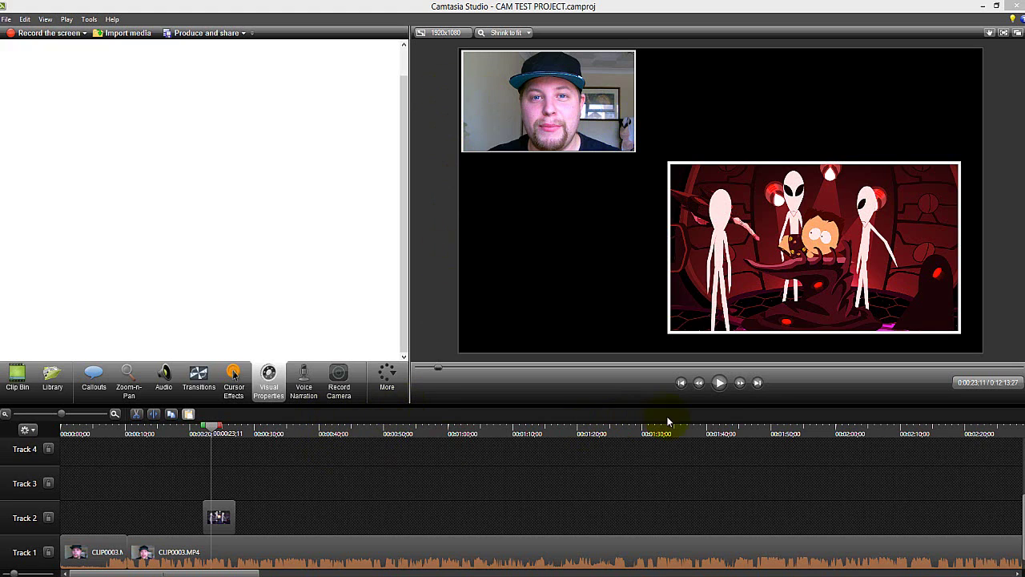
Play the timeline in short stretches from about 23 seconds to preview the bordered video clip and South Park image together
click(719, 386)
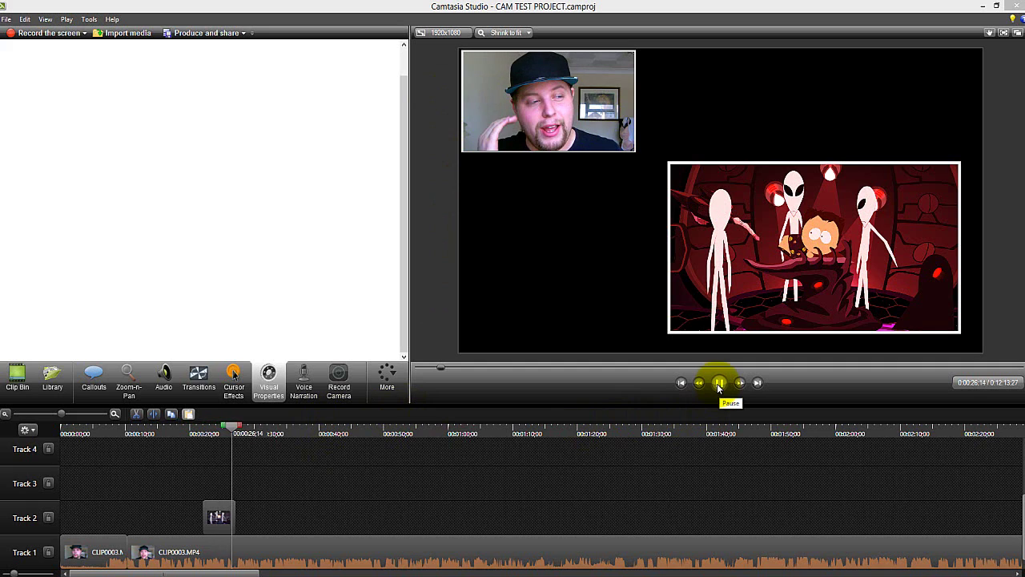
click(719, 384)
click(719, 385)
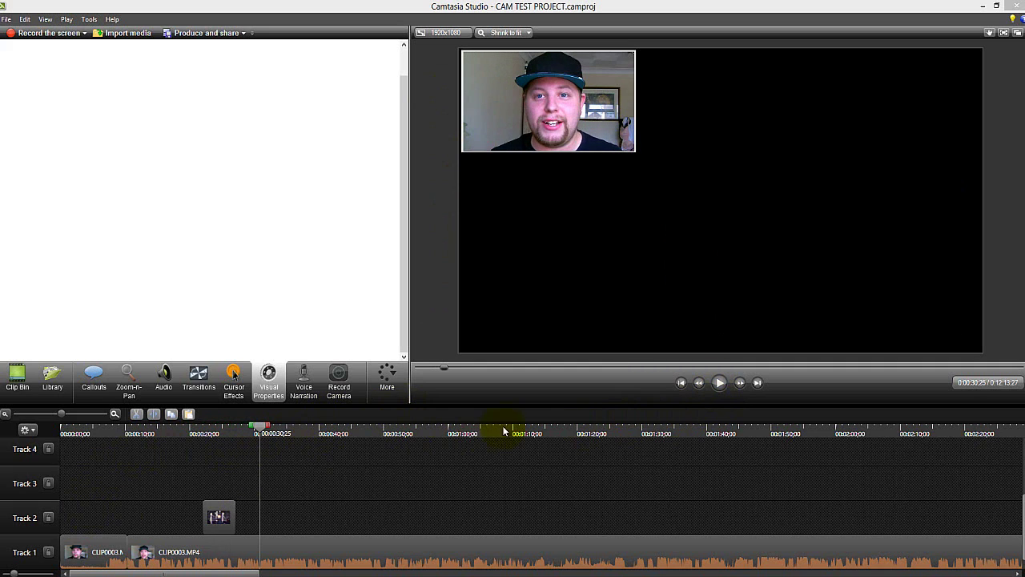
click(724, 390)
click(720, 386)
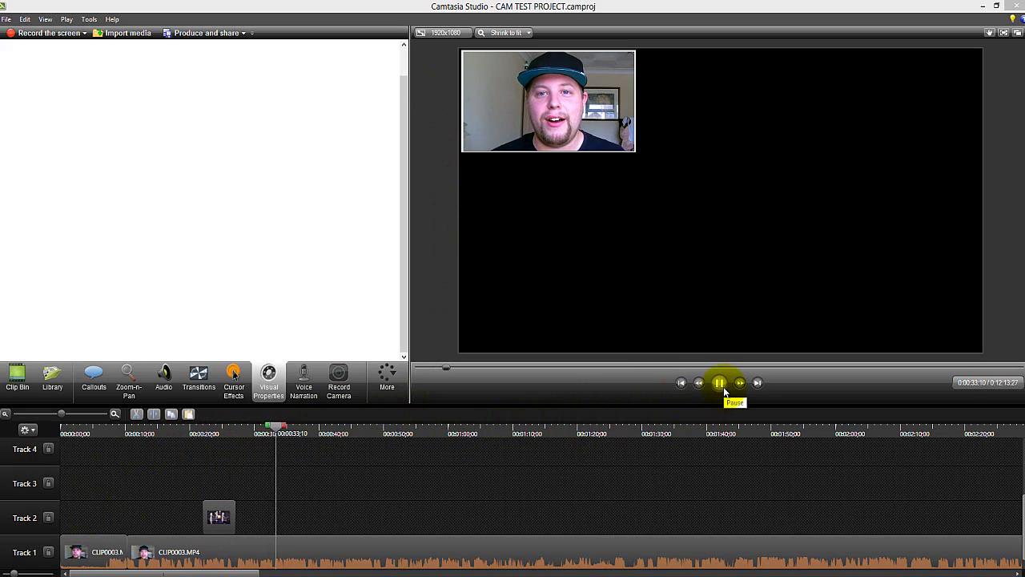
click(720, 388)
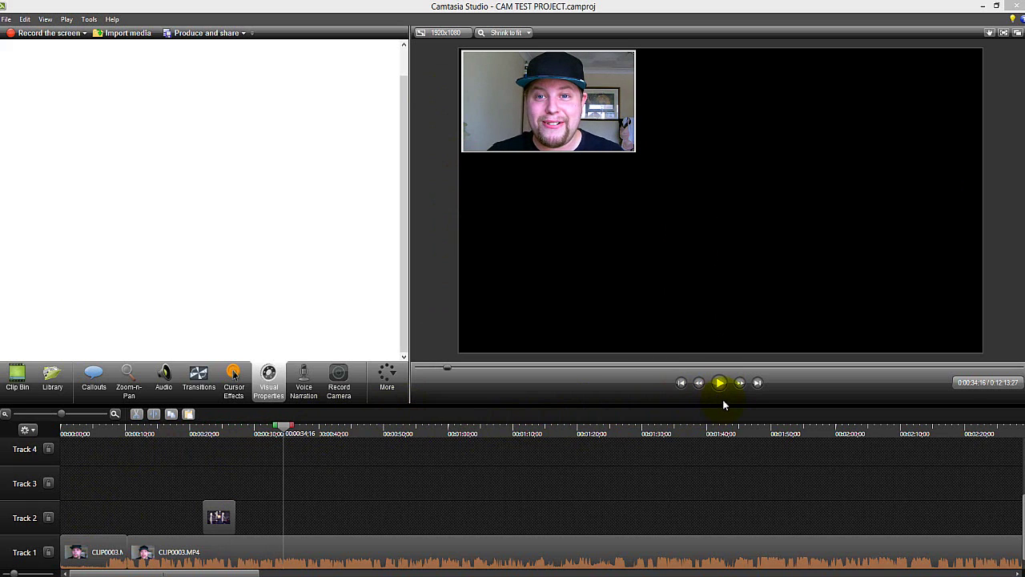
click(722, 386)
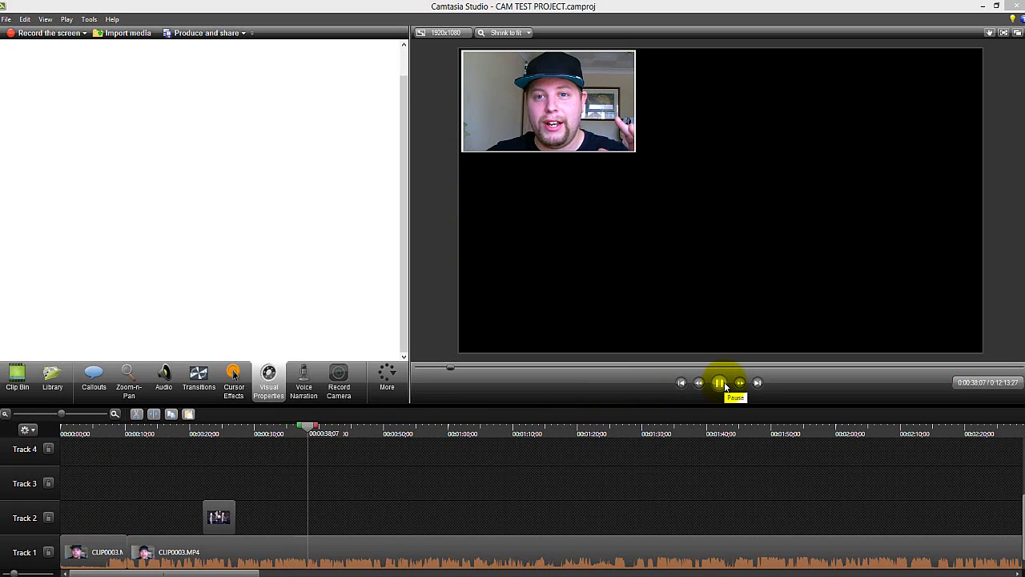
click(721, 383)
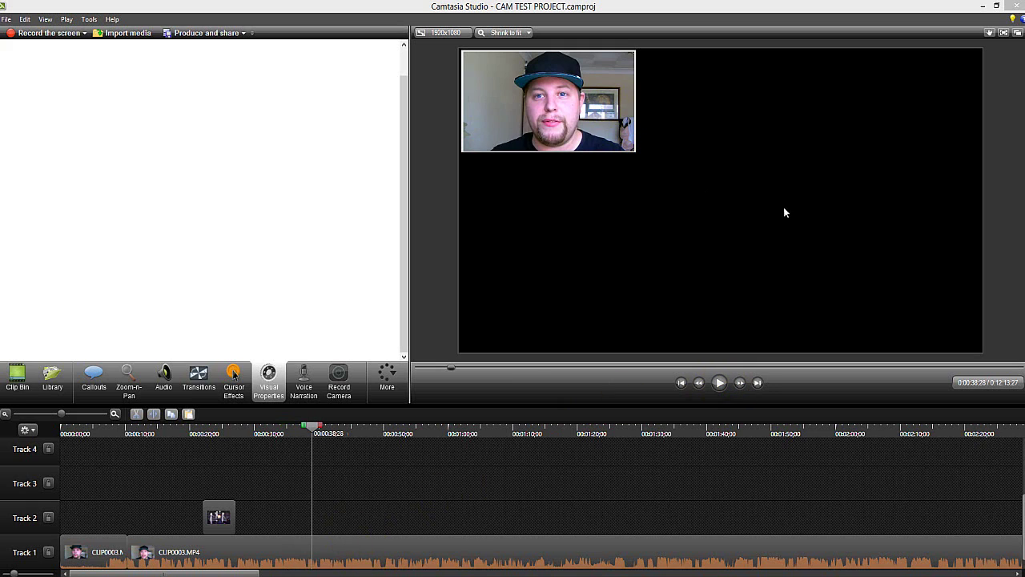
Shrink the video clip slightly further, keeping it in the canvas's upper-left corner
click(604, 134)
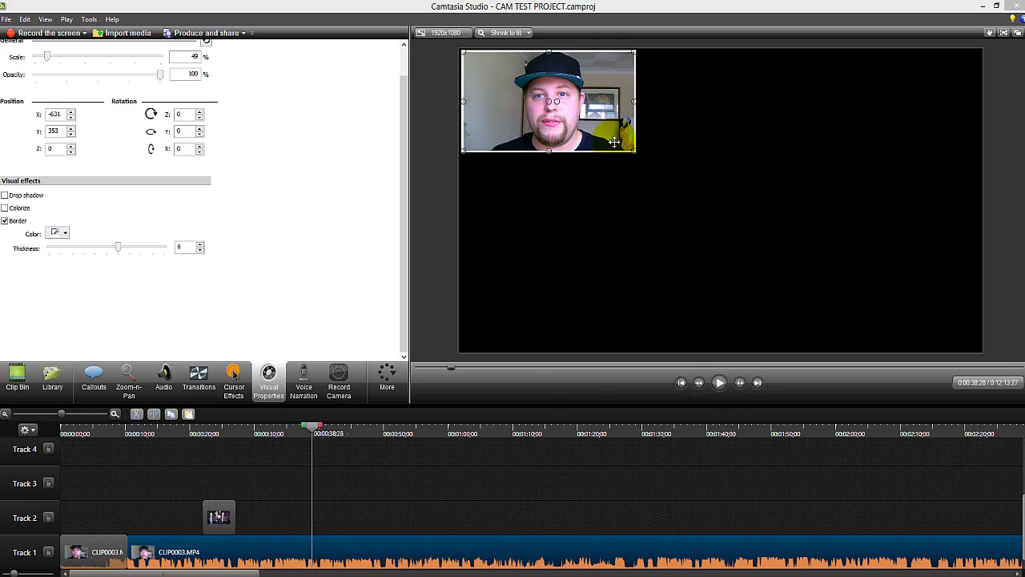
drag(632, 153, 610, 136)
click(973, 149)
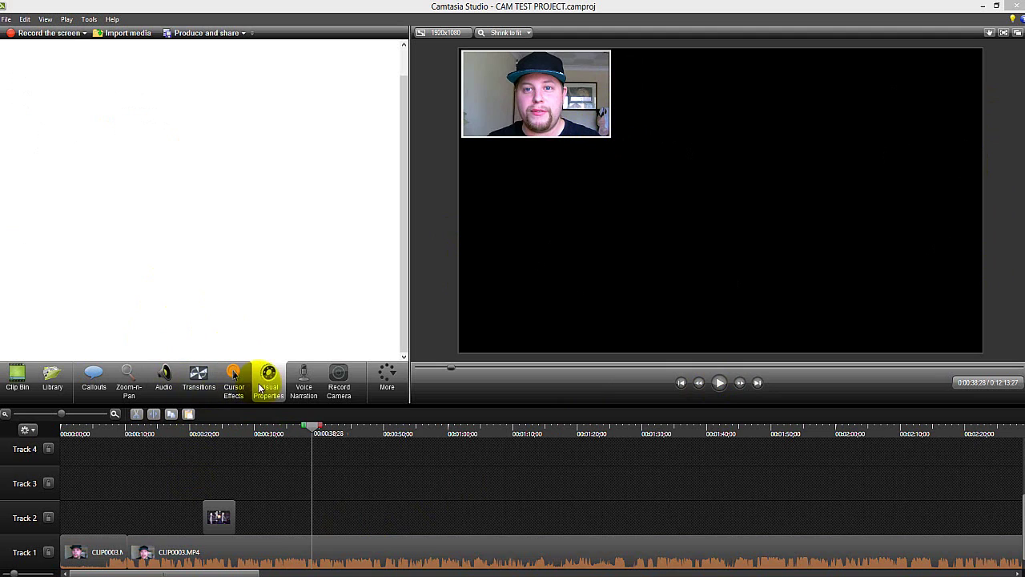
Record a short voice narration from the playhead and save it as the WAV file "la la loads of shit"
click(293, 384)
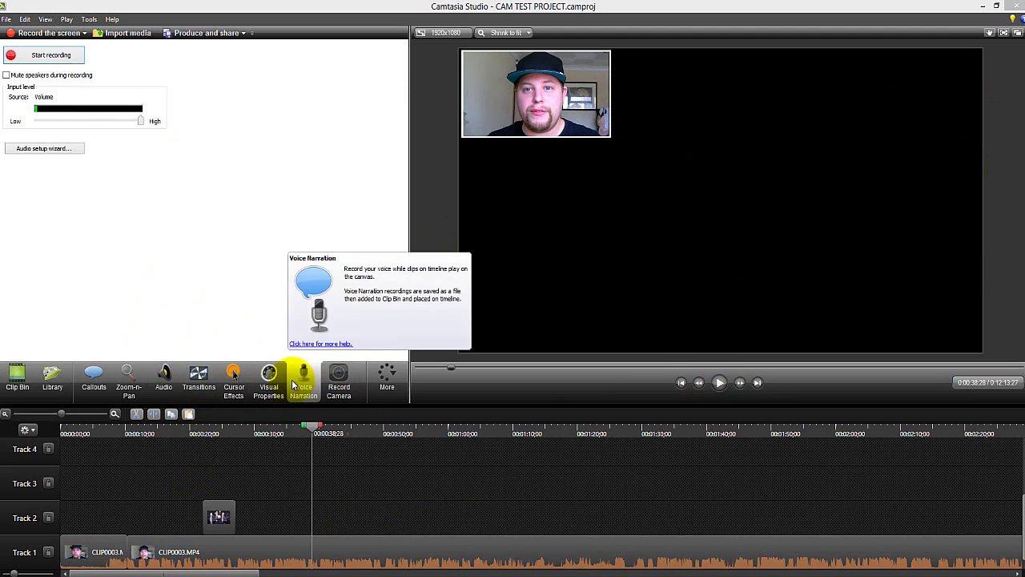
click(72, 60)
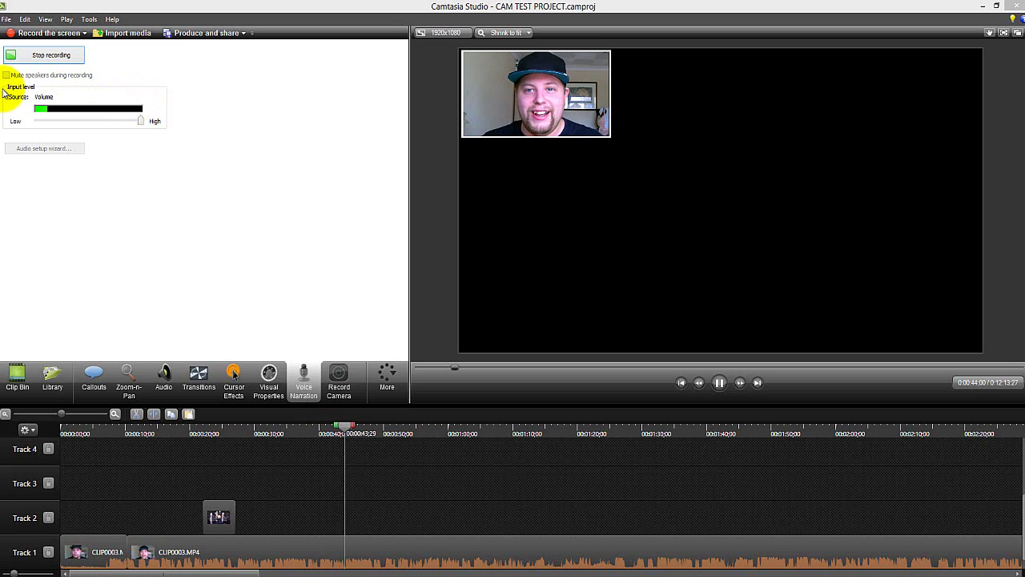
click(56, 55)
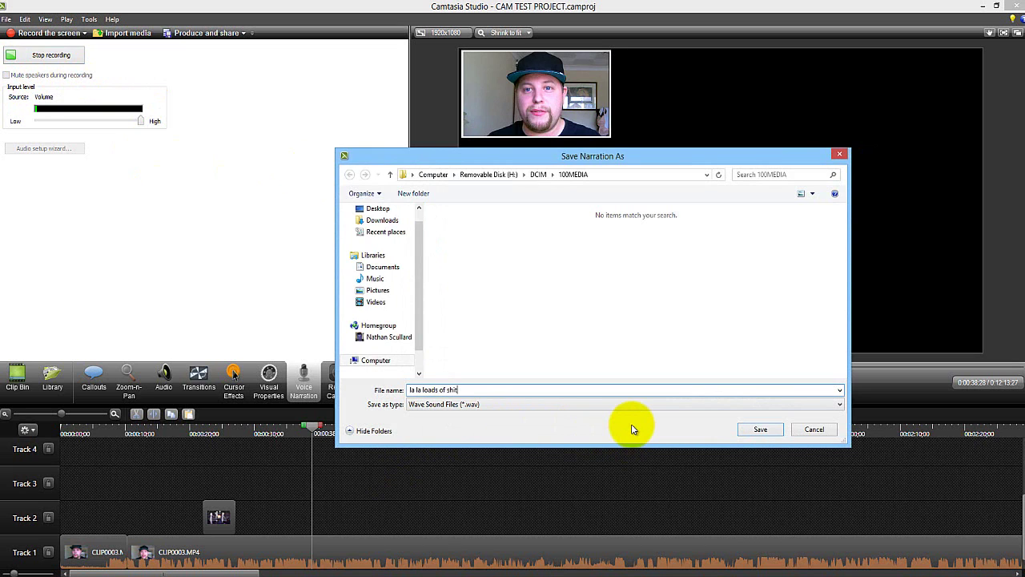
key(Return)
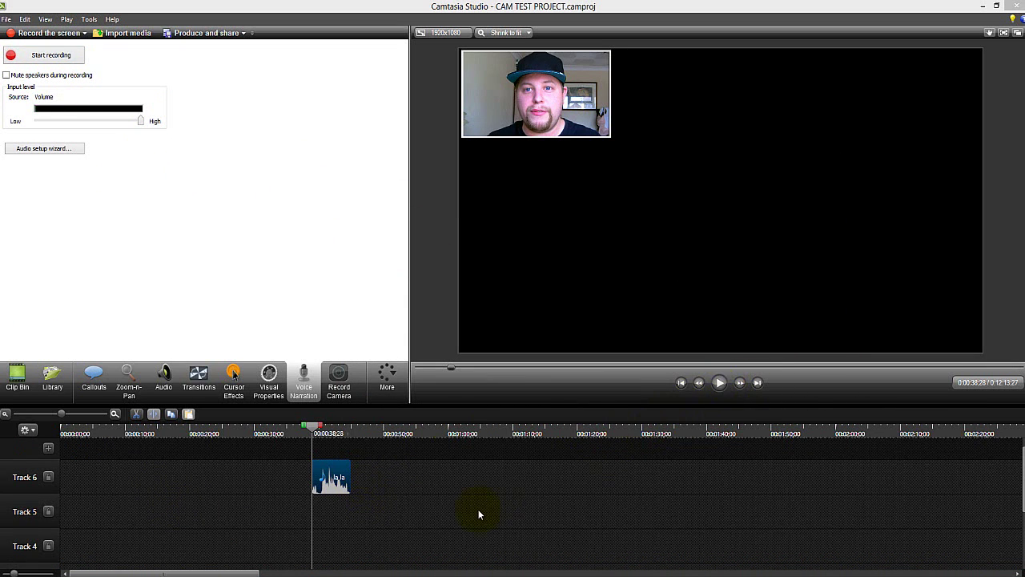
Delete the second CLIP0003.MP4 clip from Track 1
scroll(472, 513, down, 2)
scroll(432, 532, down, 1)
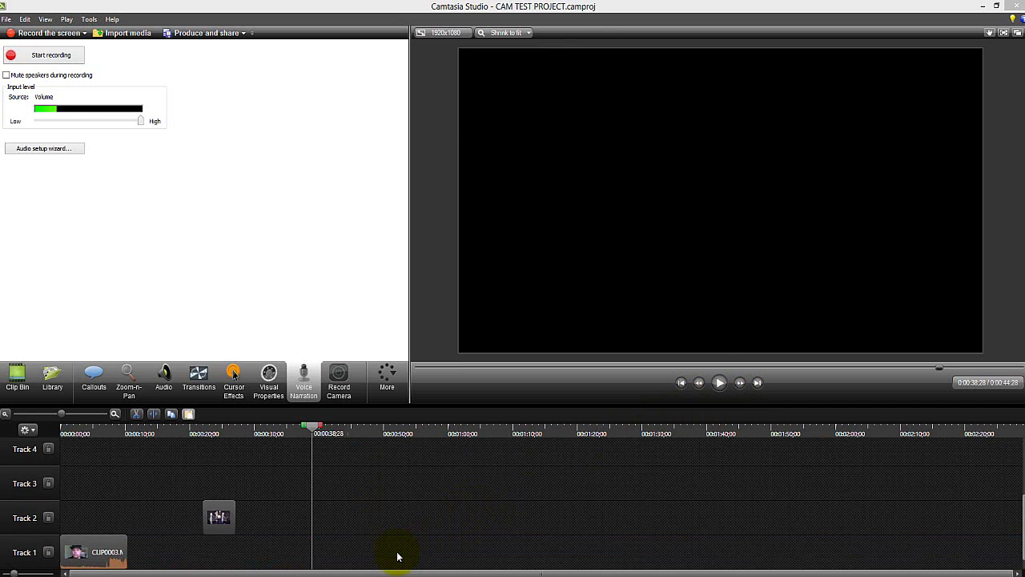
Play back the recorded voice narration on Track 6
scroll(352, 513, up, 2)
scroll(310, 481, up, 2)
click(719, 386)
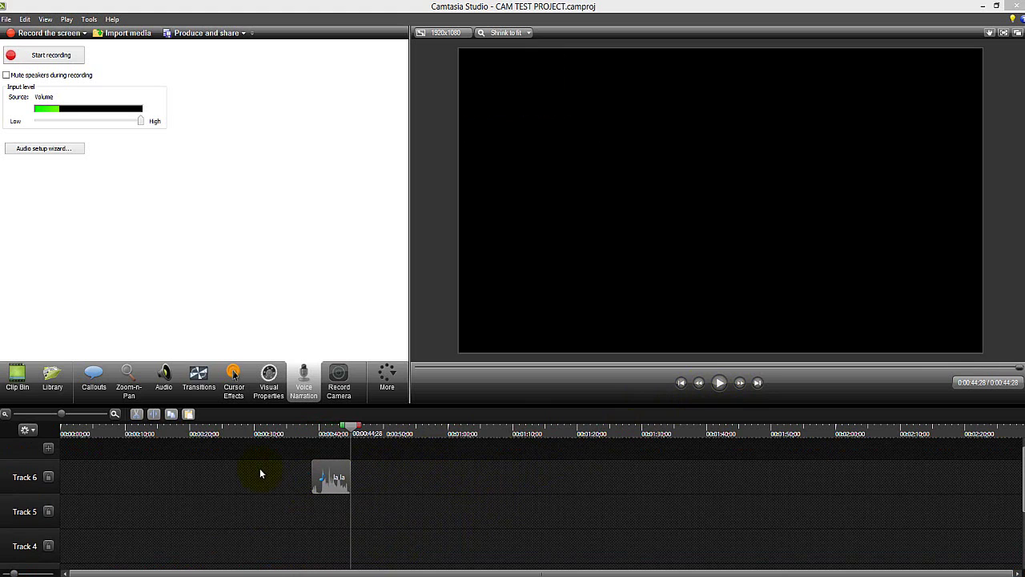
Delete the voice narration clip from Track 6
click(321, 475)
key(Delete)
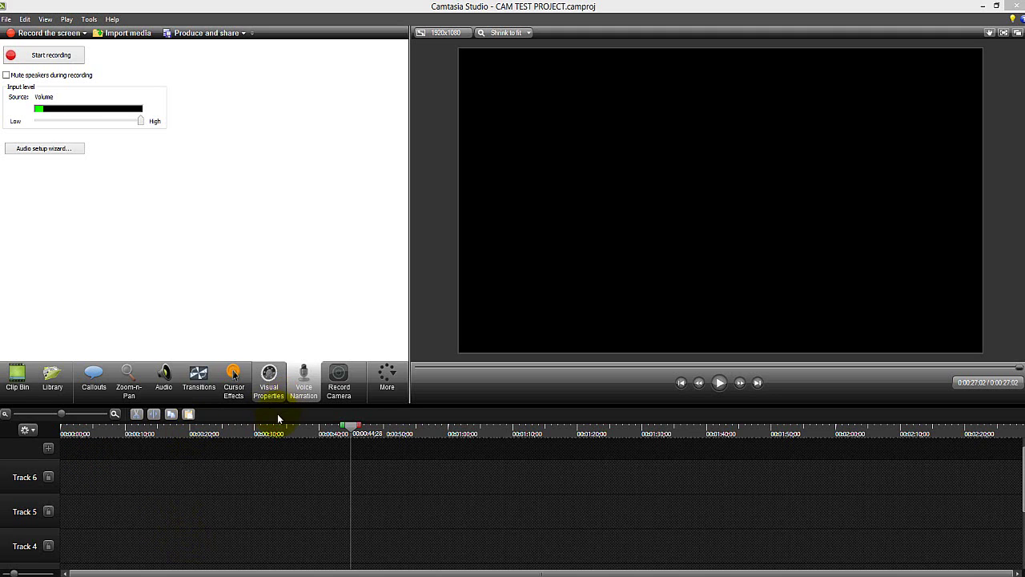
scroll(240, 507, down, 3)
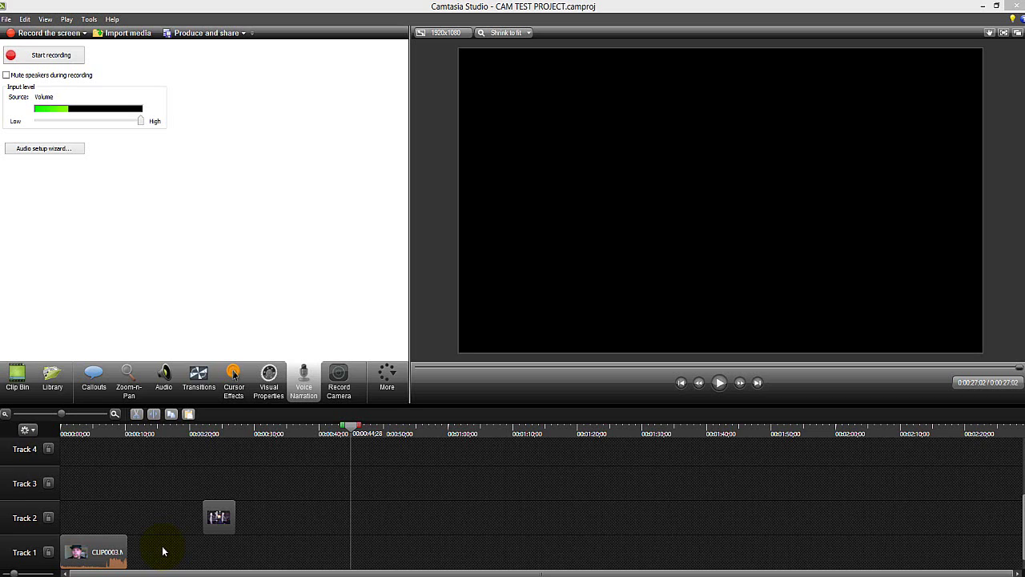
Examine the camera recording options: the webcam's image and camera control properties, its stream format, and the audio setup
click(340, 385)
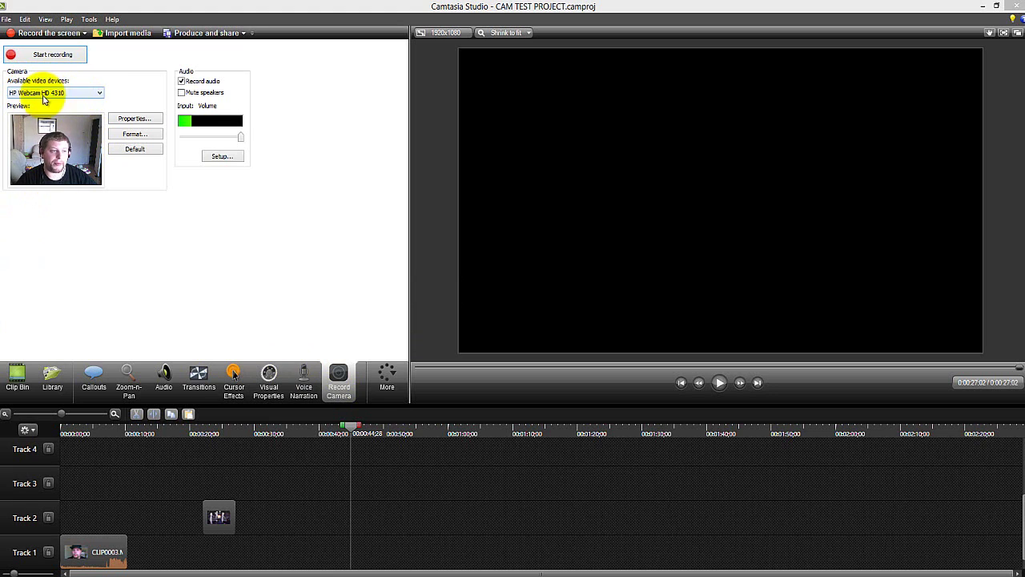
click(138, 121)
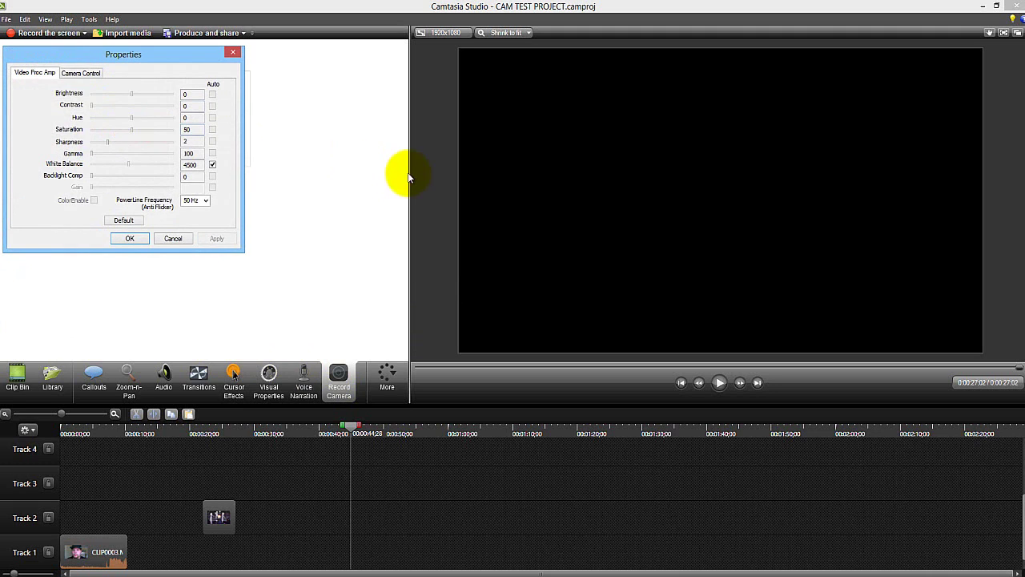
click(77, 75)
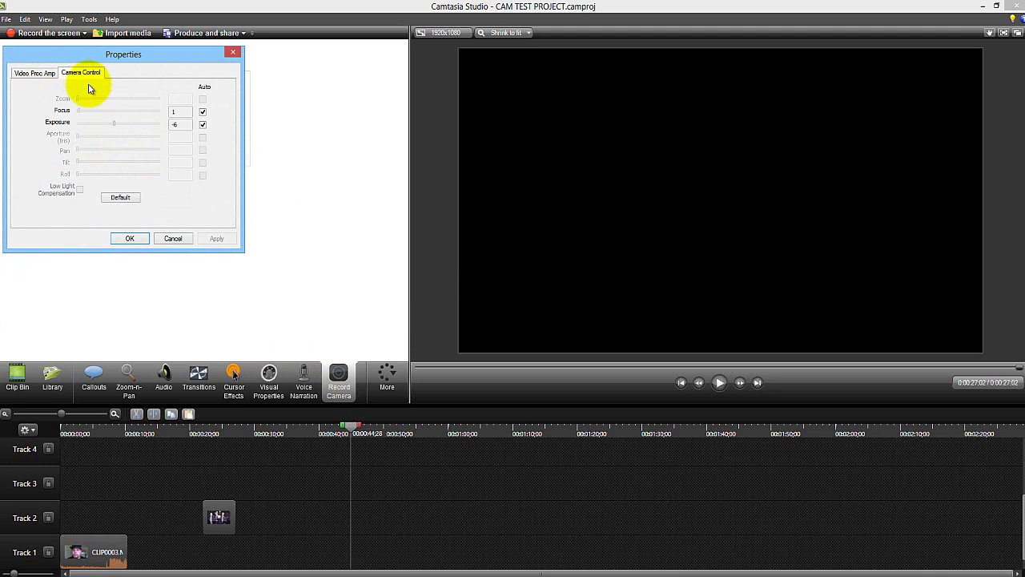
click(172, 239)
click(135, 136)
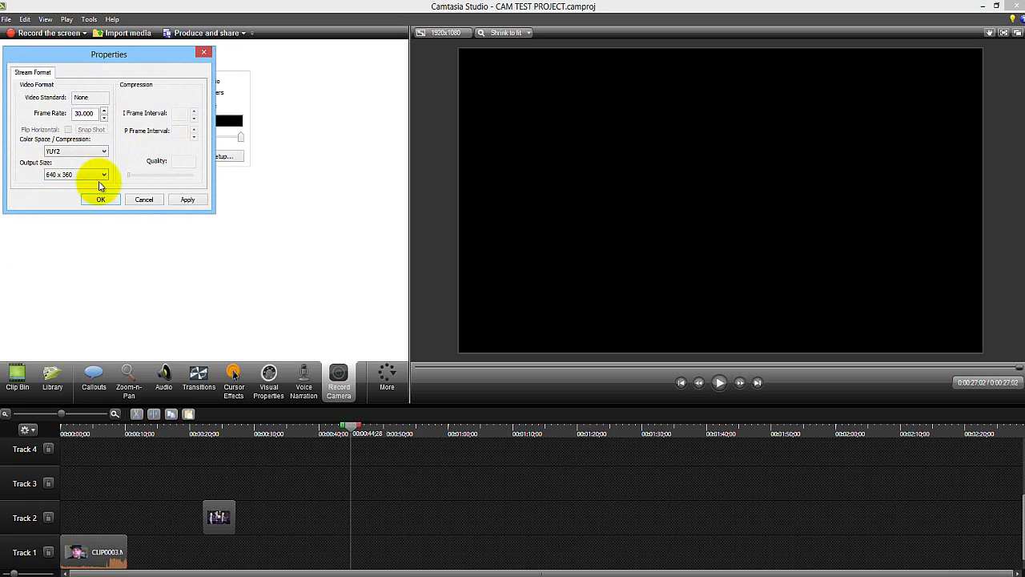
click(148, 200)
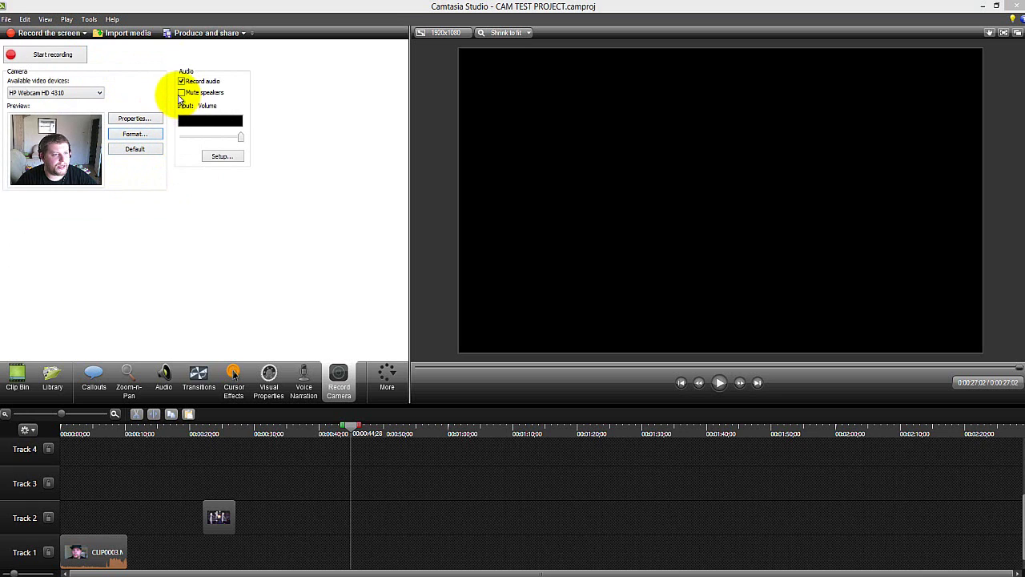
click(221, 156)
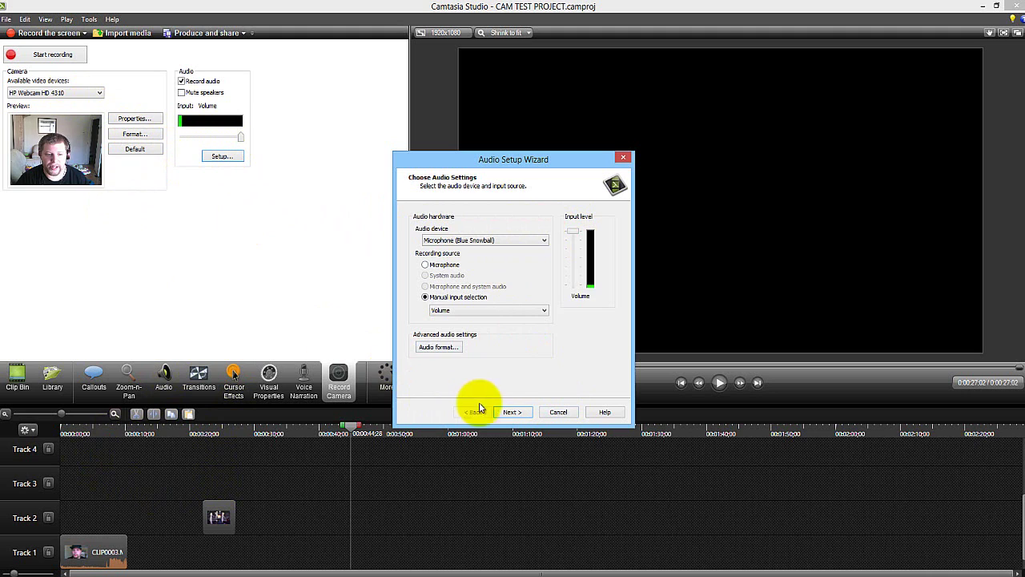
click(559, 413)
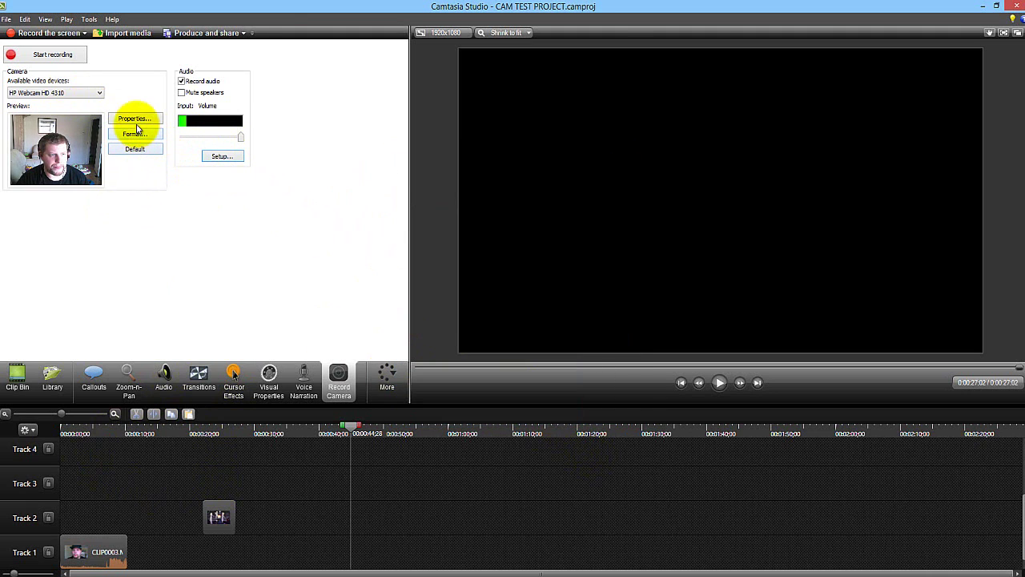
Try 1920 x 1080 and 1280 x 720 as the webcam's output size, then discard the stream format changes
click(133, 134)
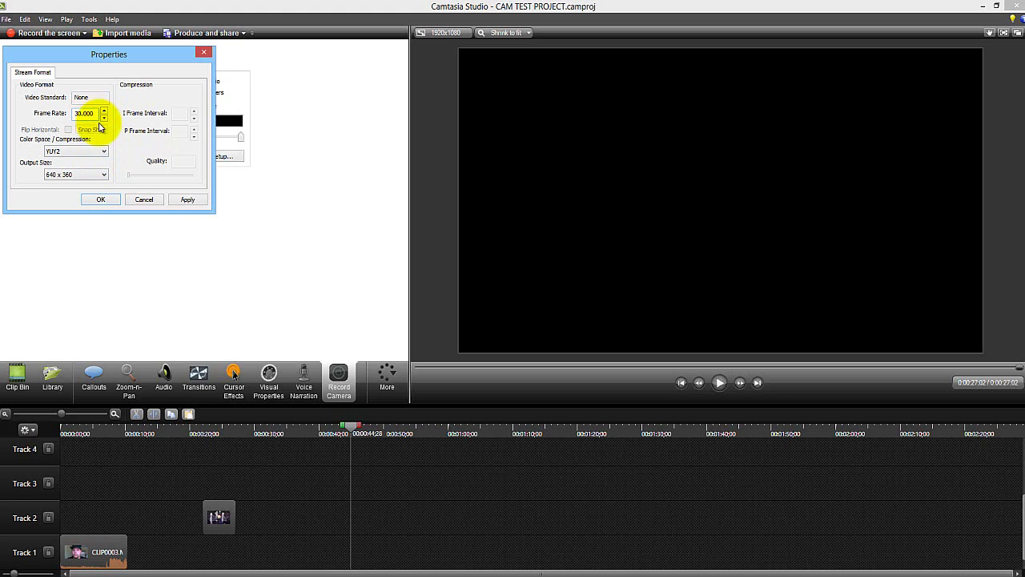
click(92, 173)
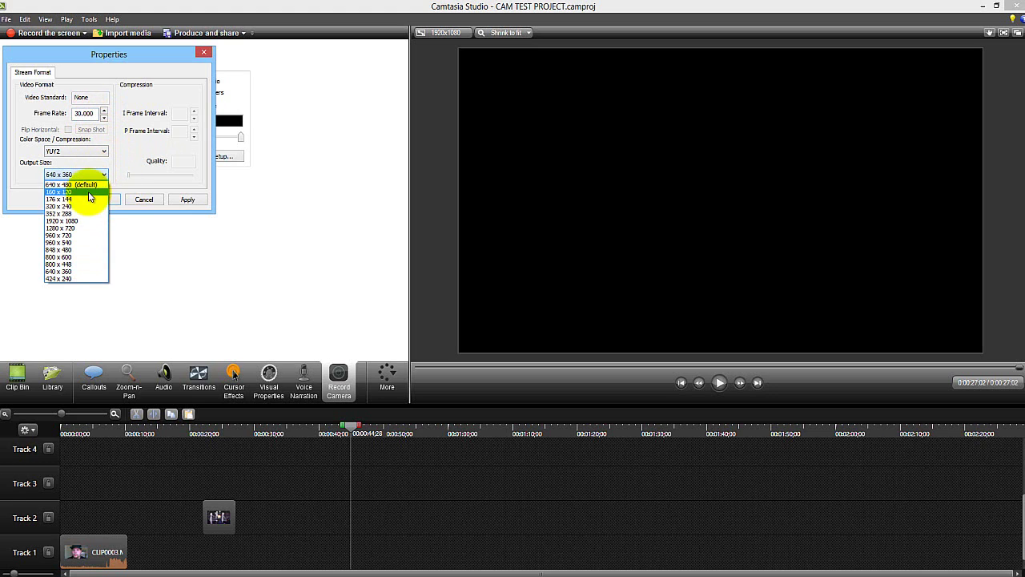
click(78, 221)
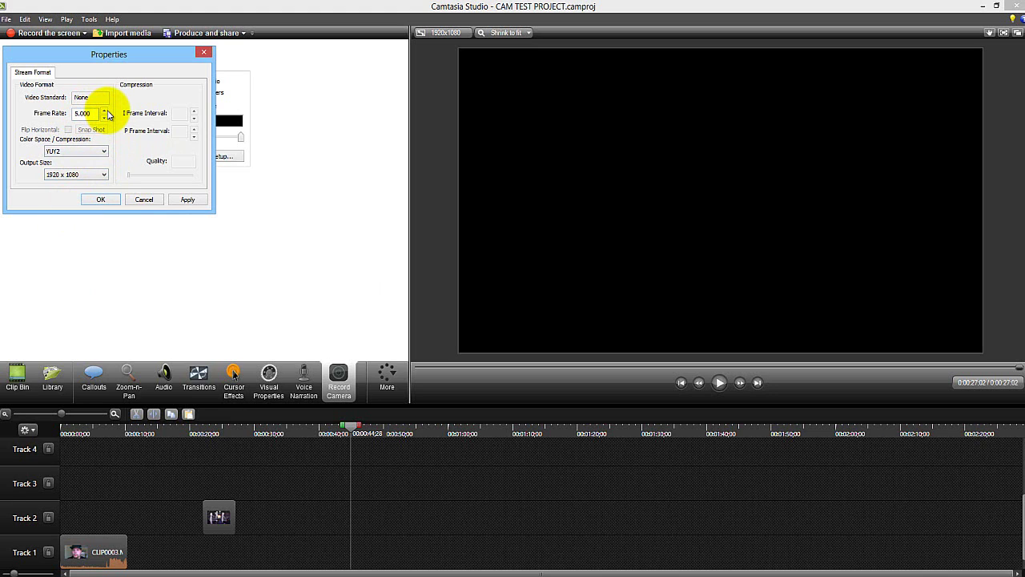
click(103, 174)
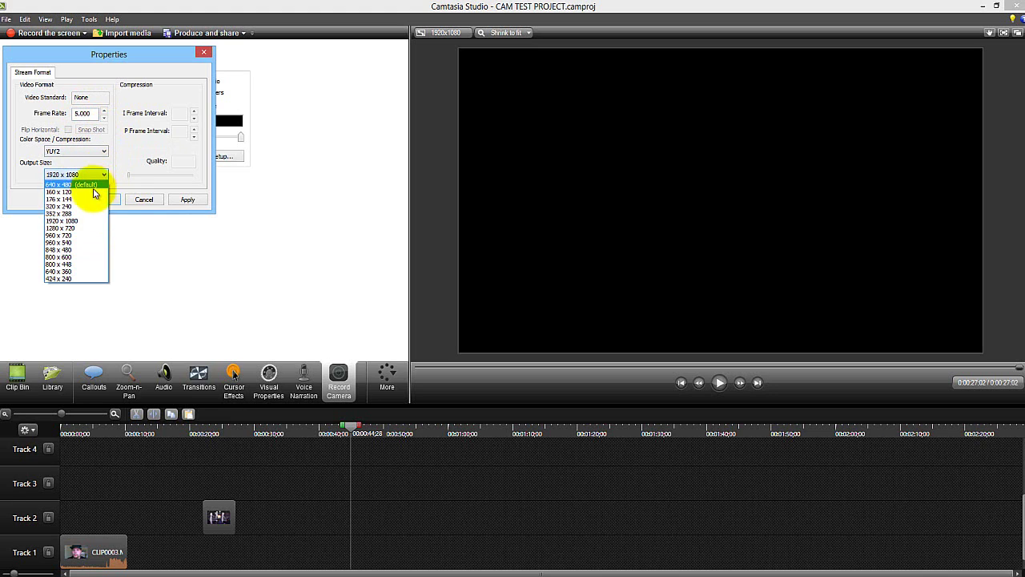
click(70, 228)
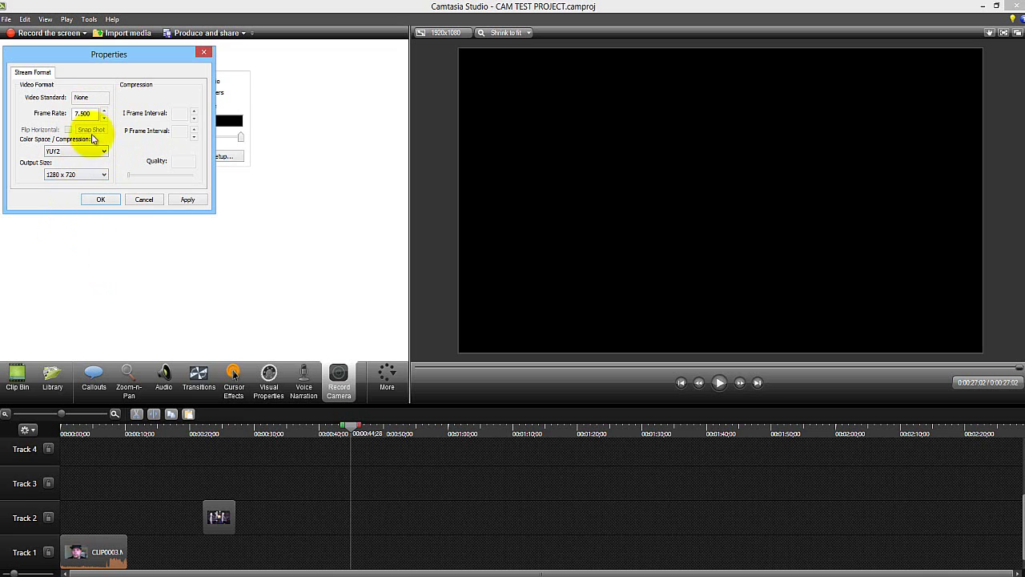
click(103, 110)
click(98, 174)
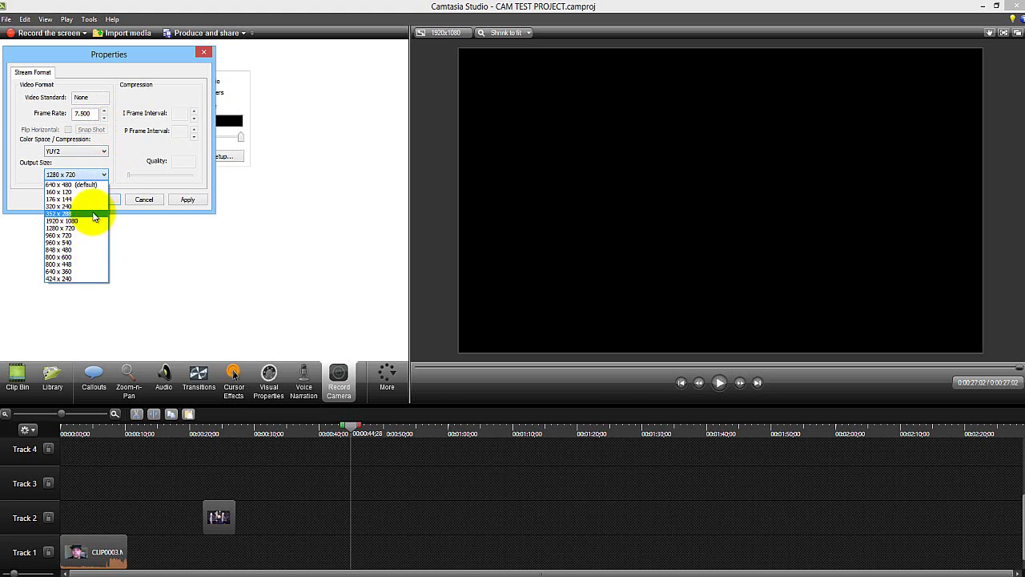
click(137, 202)
click(138, 202)
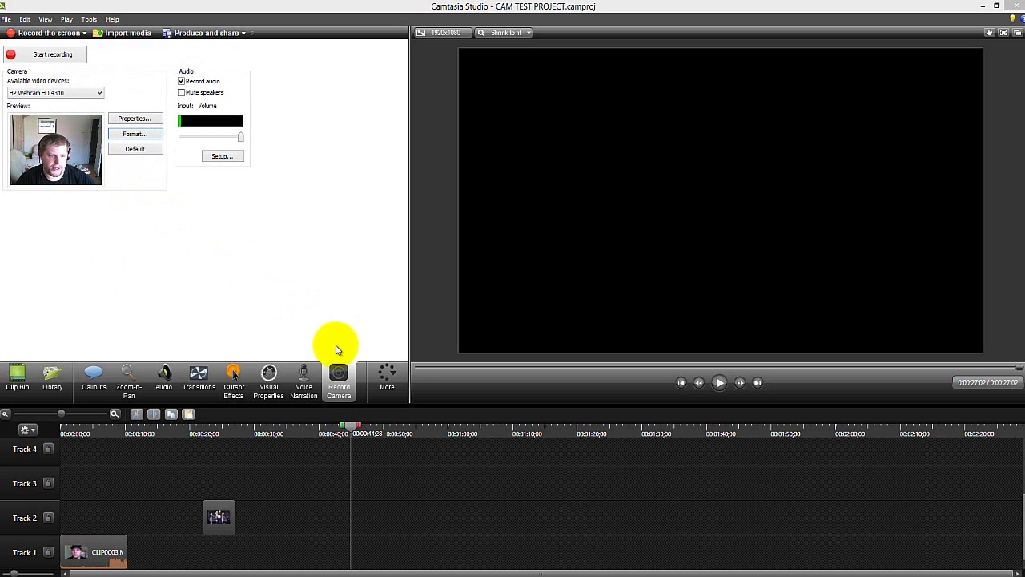
Add a caption at the playhead reading "Hello everyone i am the stupisest man in the world"
click(387, 375)
click(385, 397)
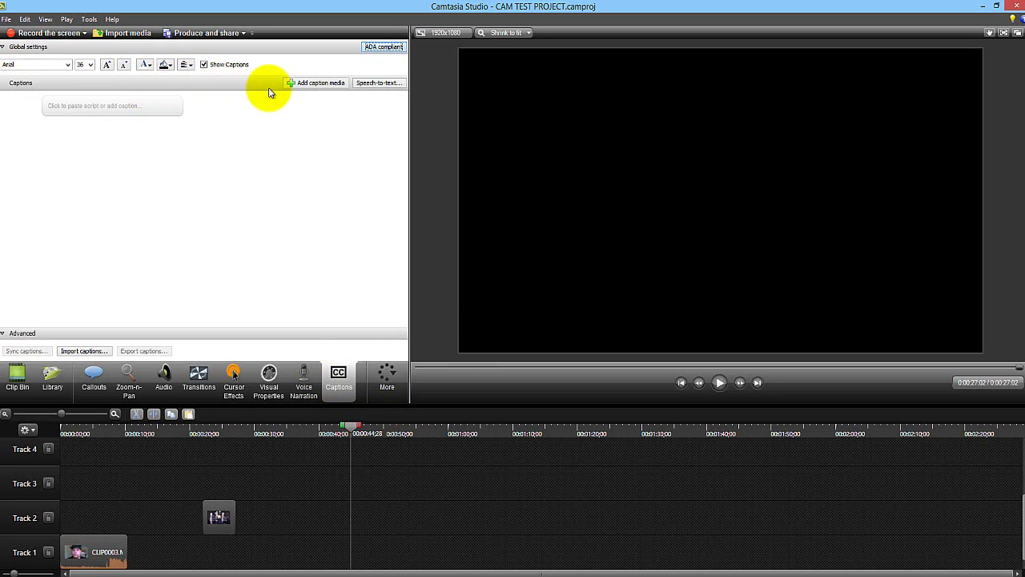
click(98, 104)
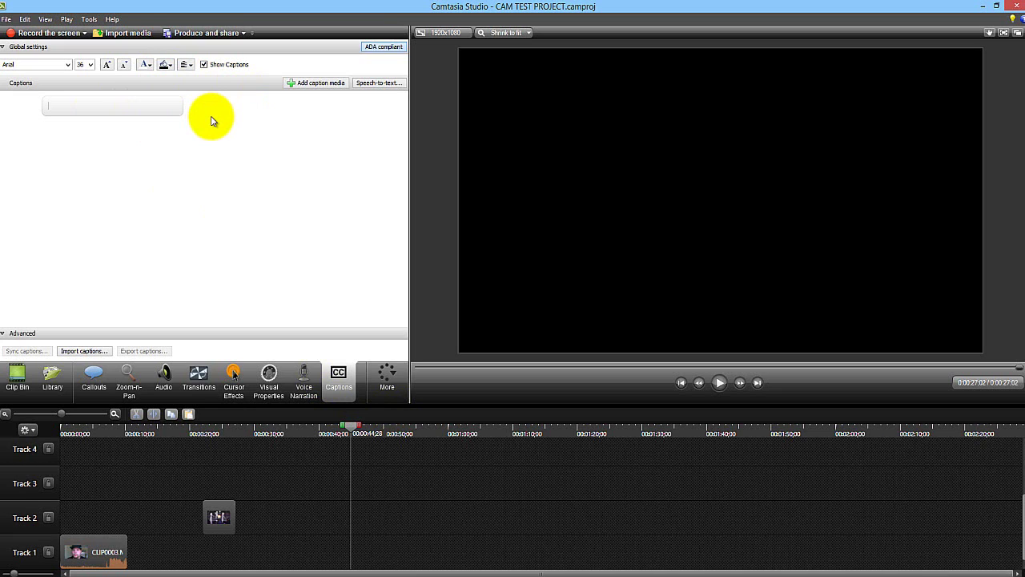
text(H)
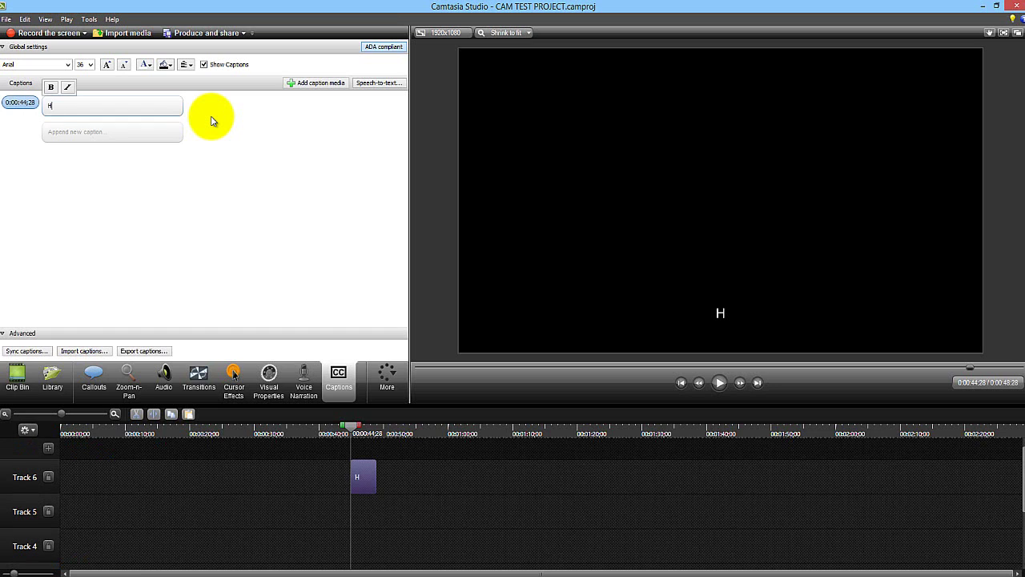
text(ello ever)
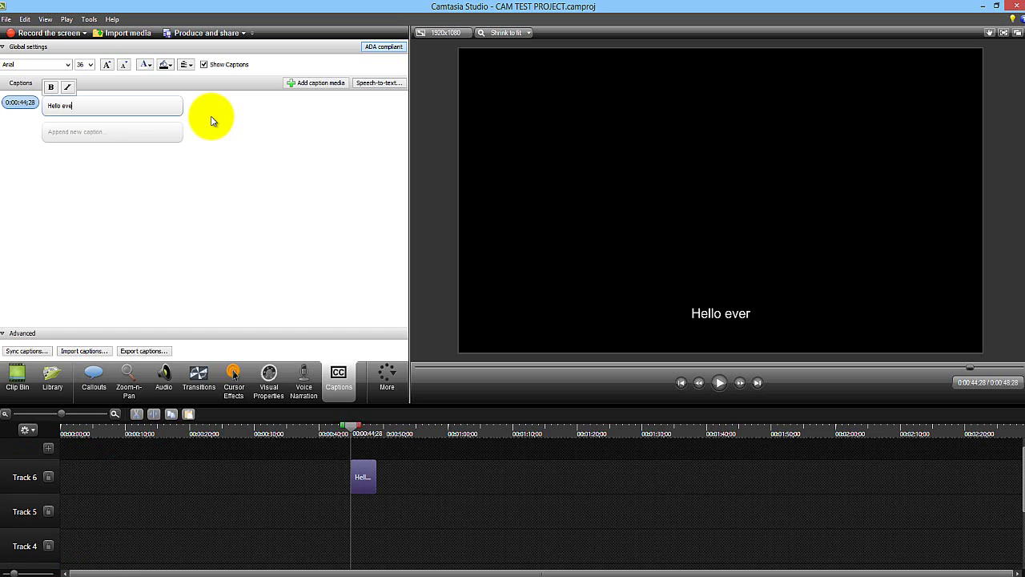
text(yon)
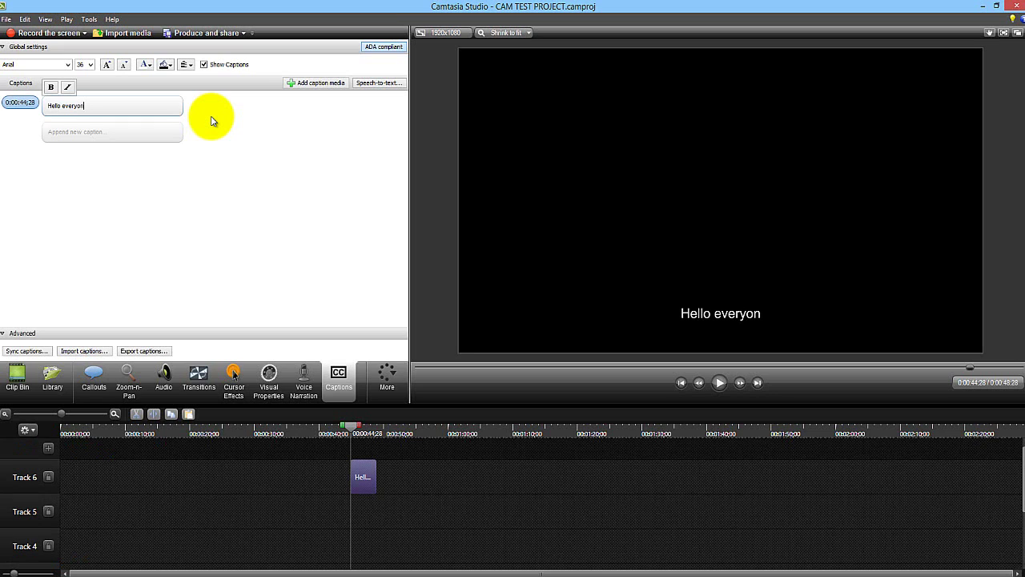
text(e i am)
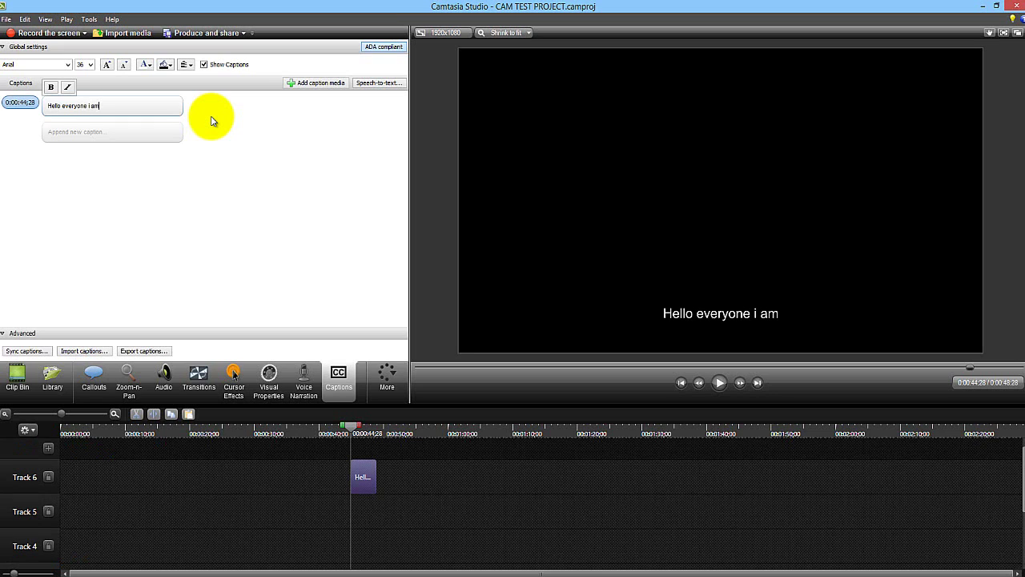
text( the stu)
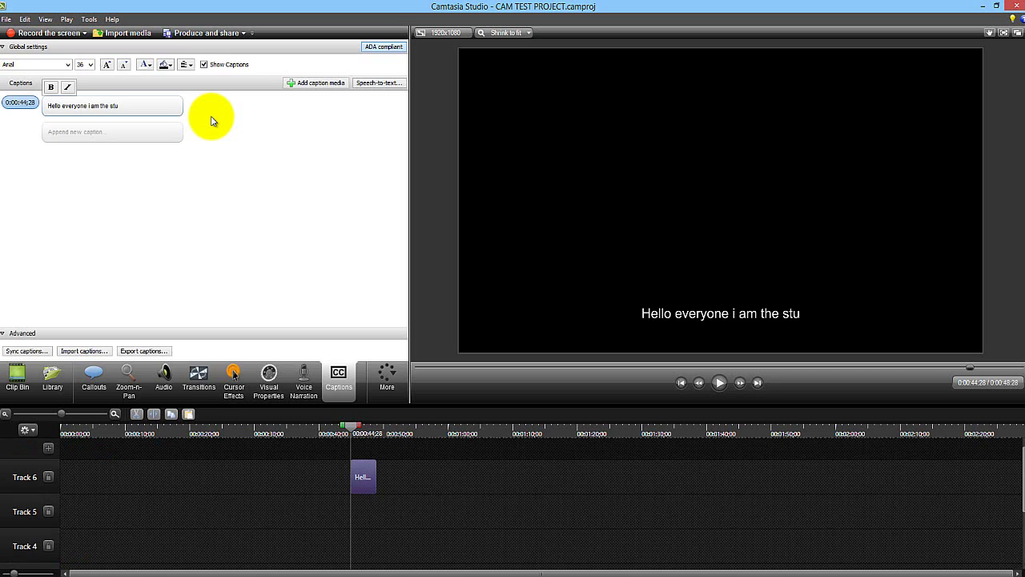
text(pisest man in )
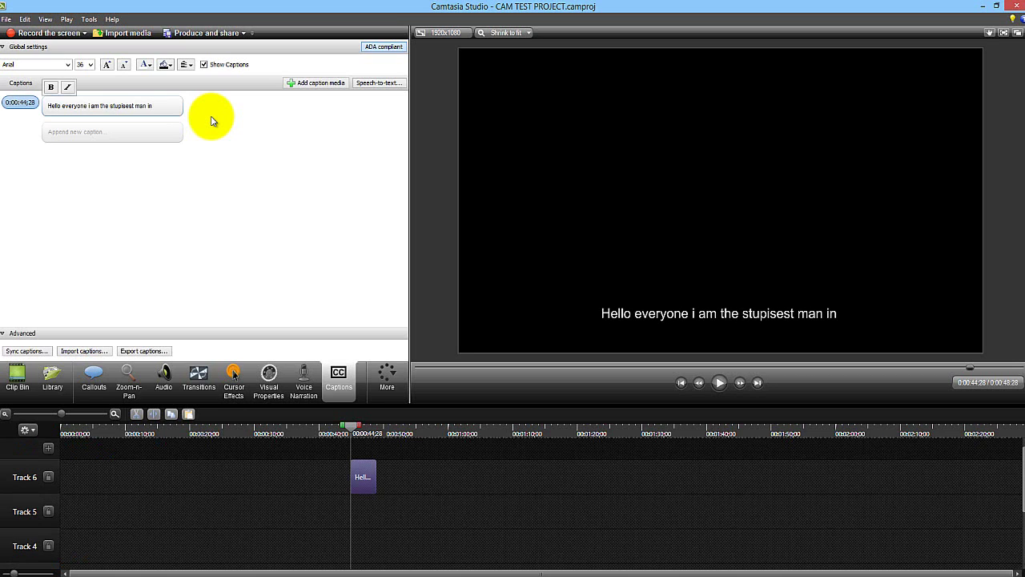
text(the worl)
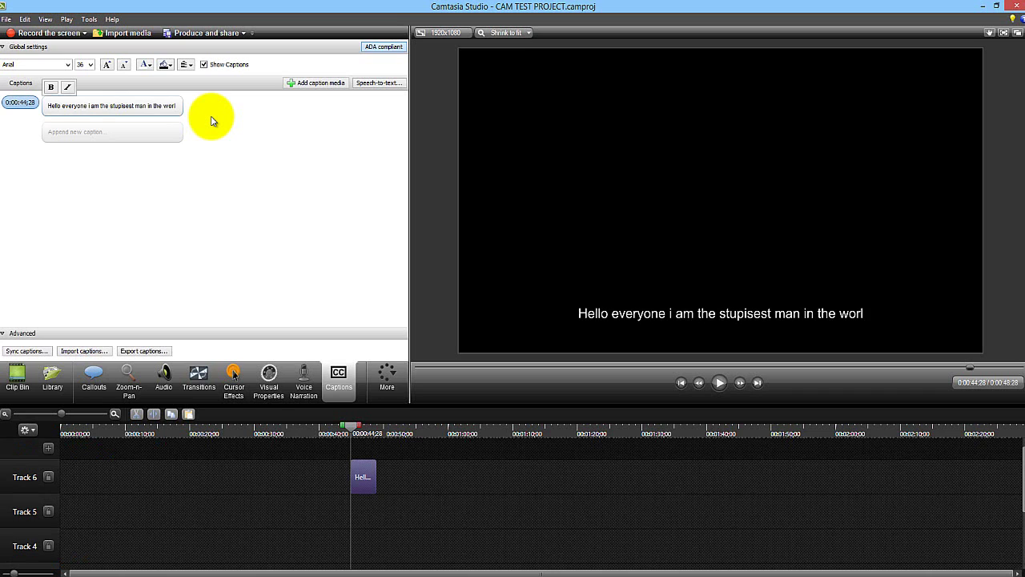
text(d)
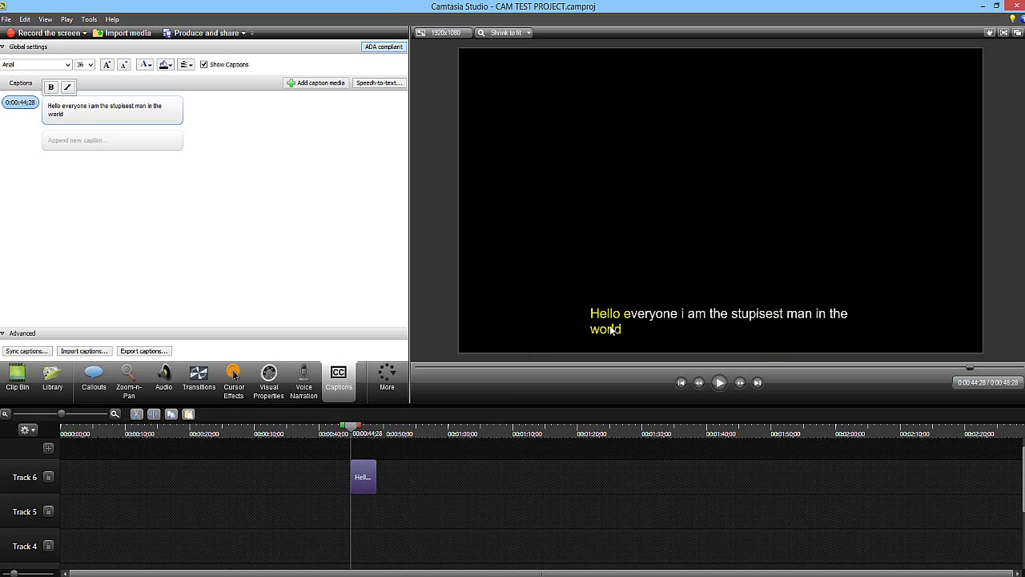
click(393, 244)
Examine the Quizzing tool's quiz and question options and its help description
click(388, 376)
click(391, 409)
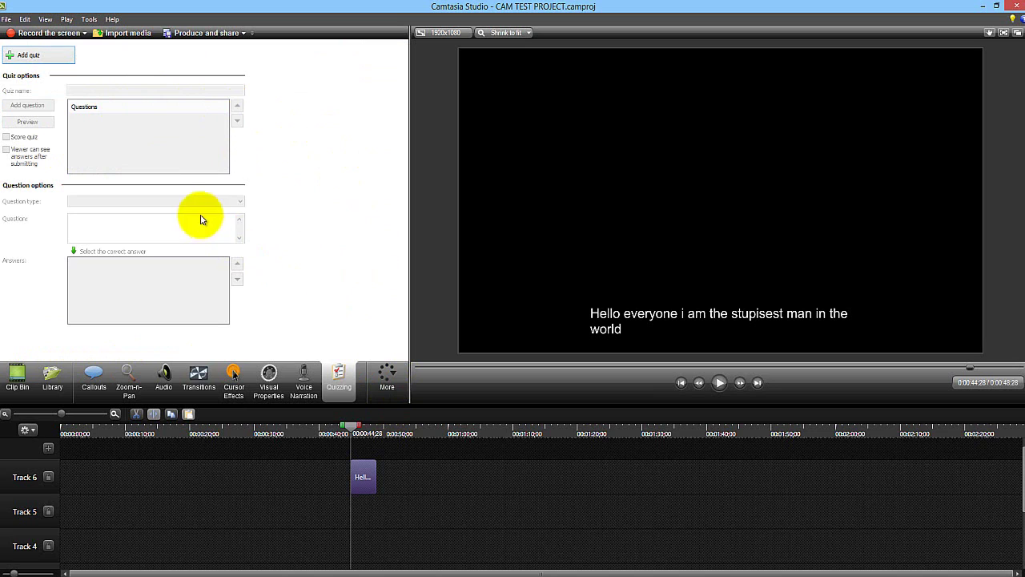
click(391, 388)
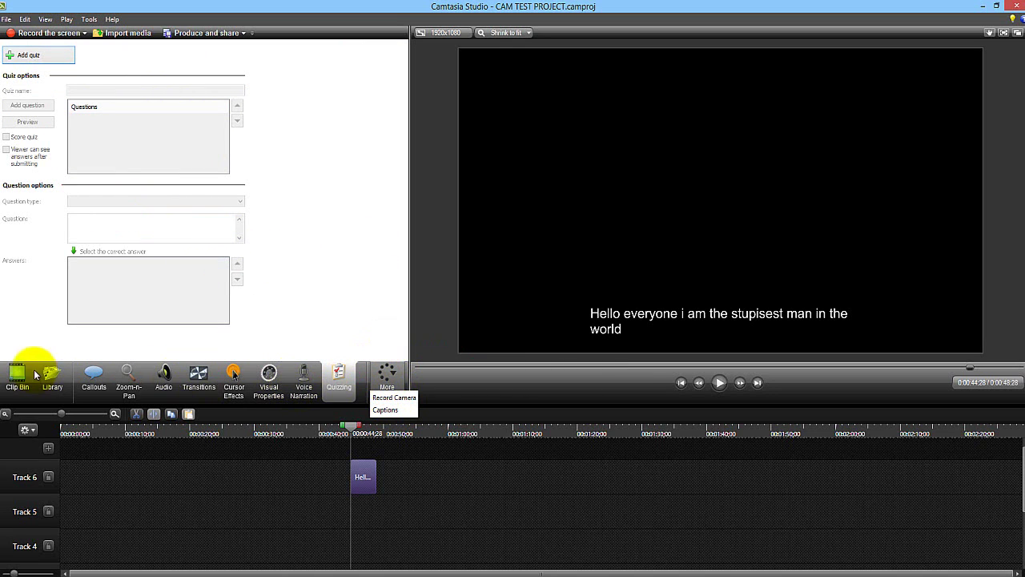
click(32, 54)
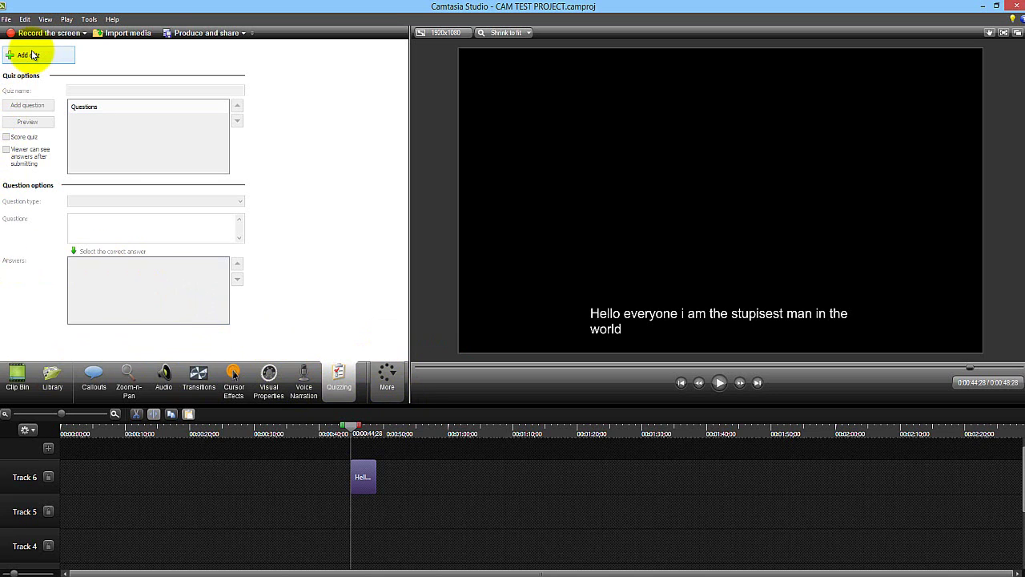
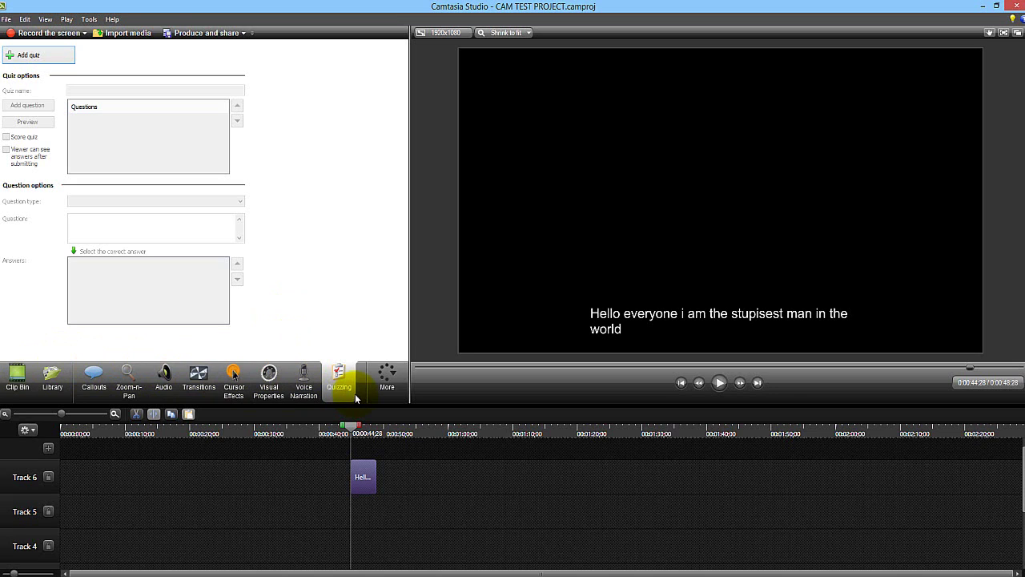
mouse_move(356, 398)
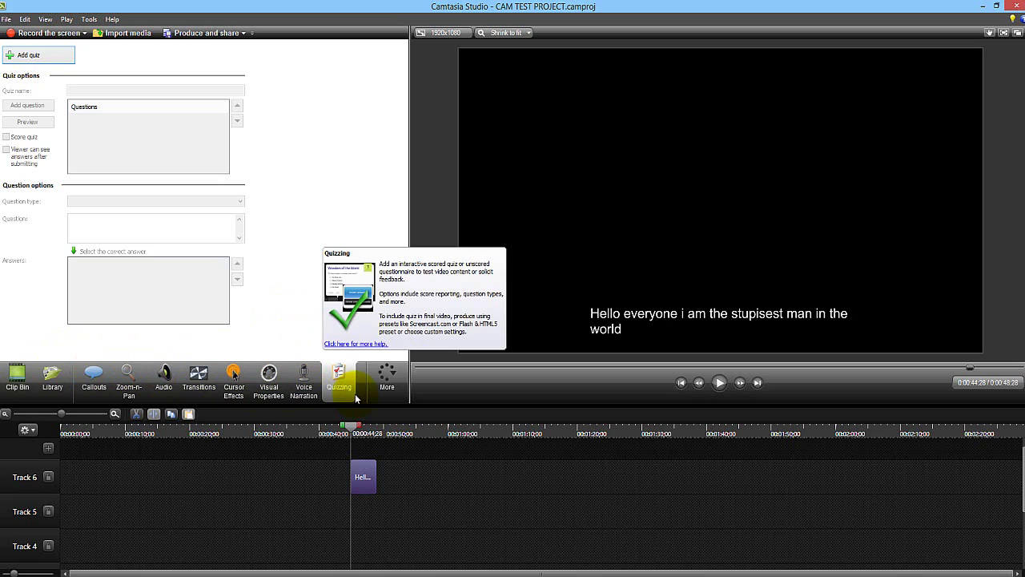